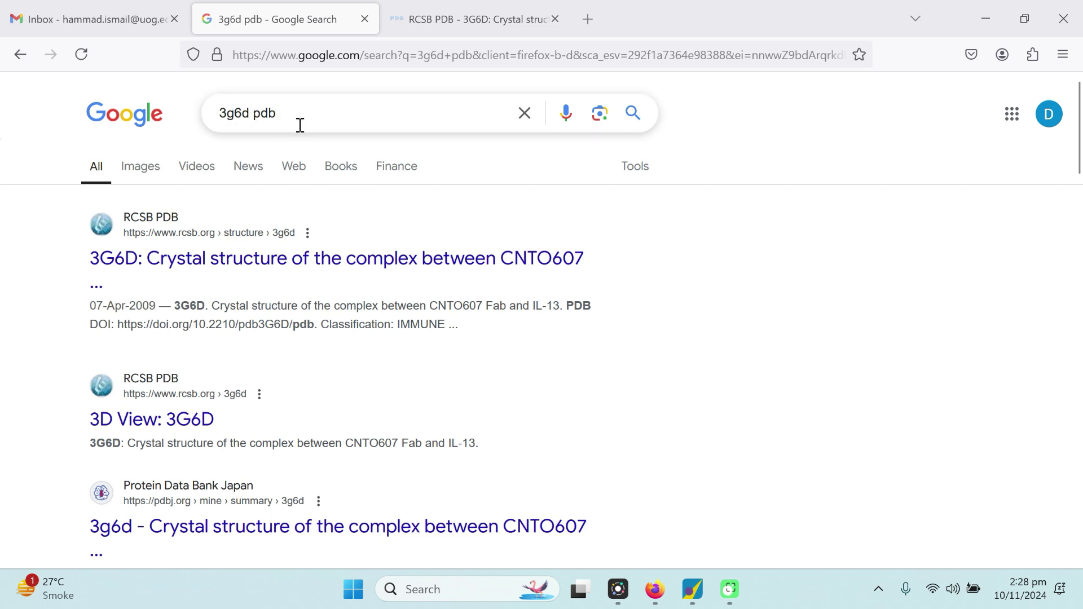
Download the 3G6D structure in PDB format from its RCSB PDB entry page and switch to MOE.
{"action": "left_click", "coordinate": [466, 17]}
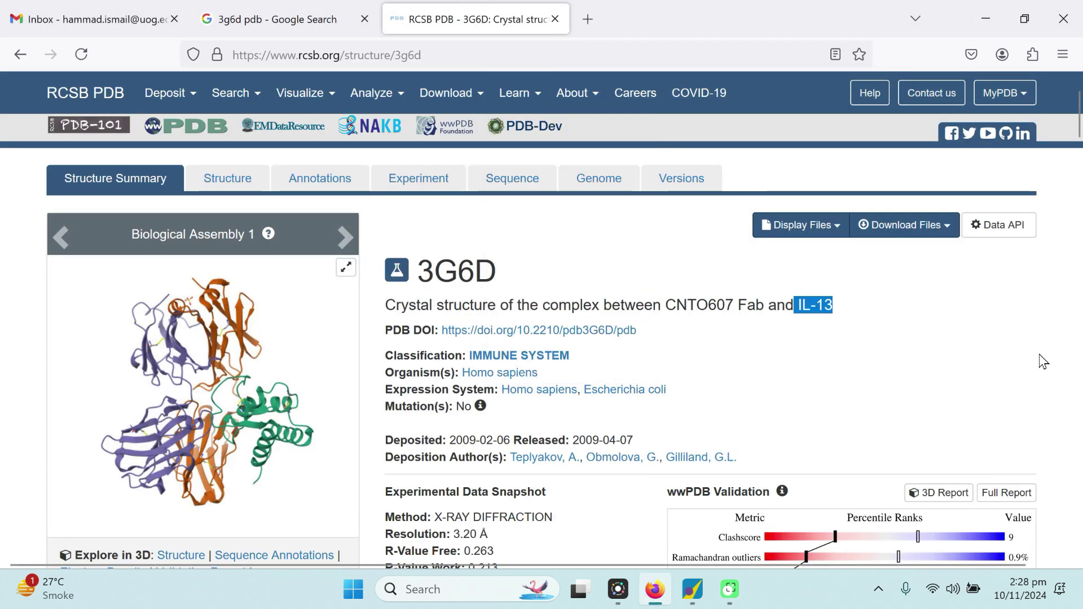
{"action": "left_click", "coordinate": [836, 361]}
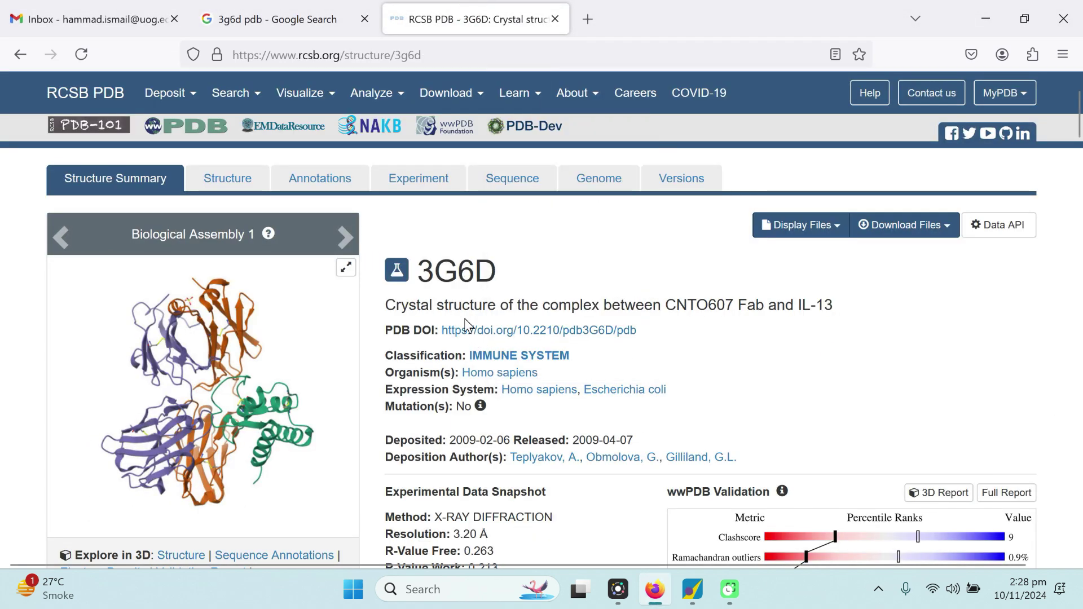
{"action": "left_click_drag", "start_coordinate": [737, 306], "coordinate": [834, 309]}
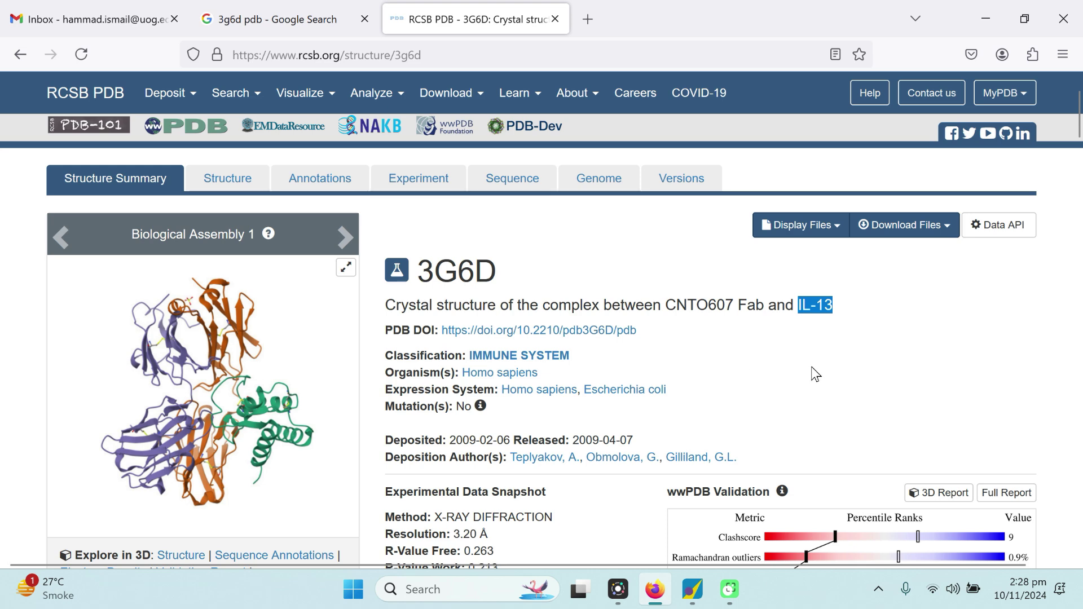
{"action": "left_click", "coordinate": [930, 225]}
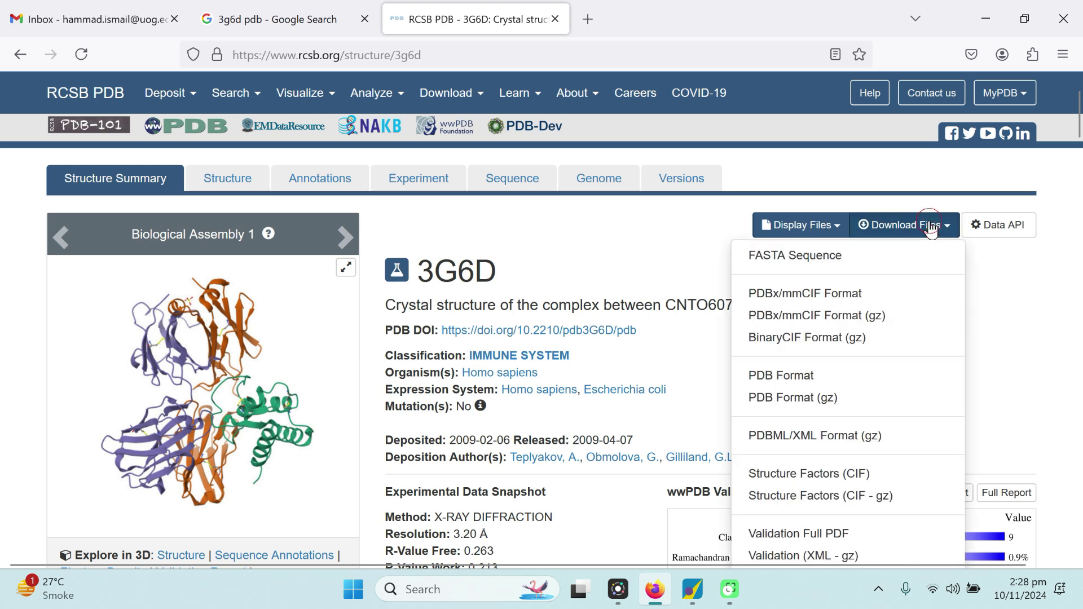
{"action": "left_click", "coordinate": [790, 377]}
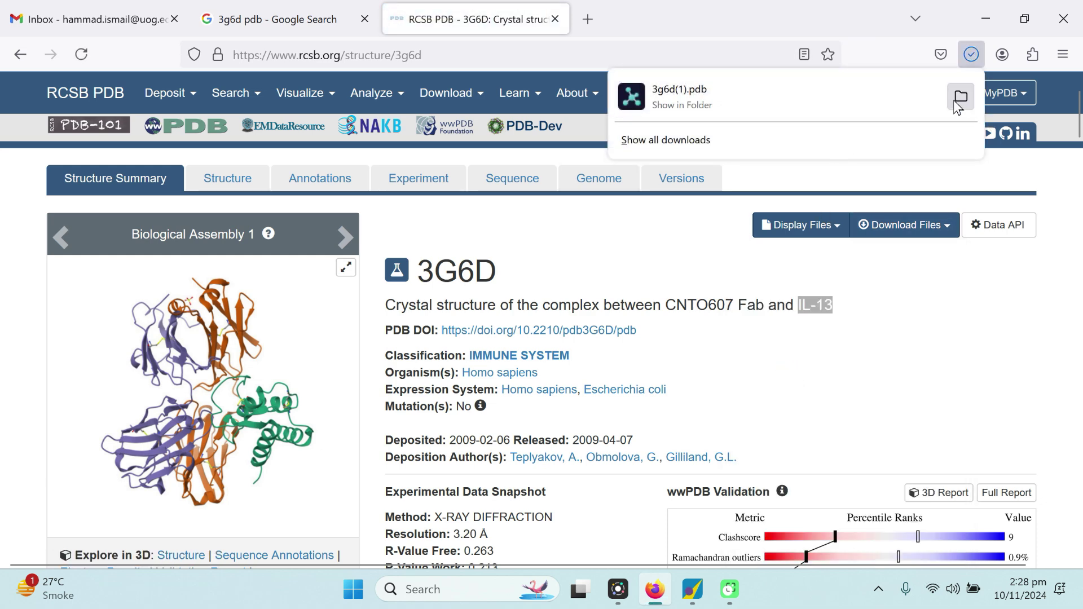
{"action": "left_click", "coordinate": [884, 371]}
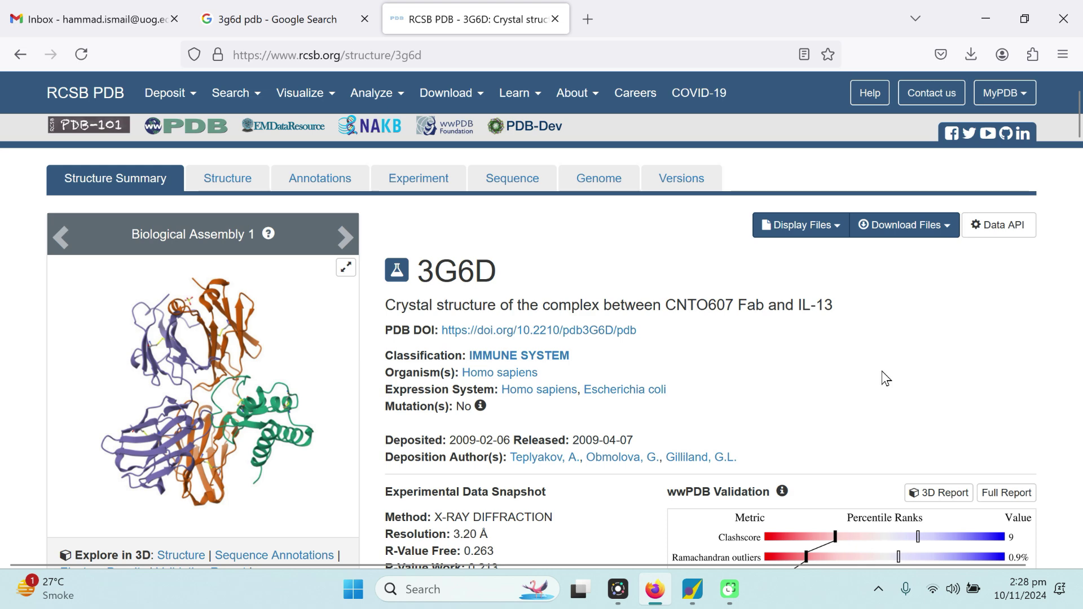
{"action": "key", "text": "alt+Tab"}
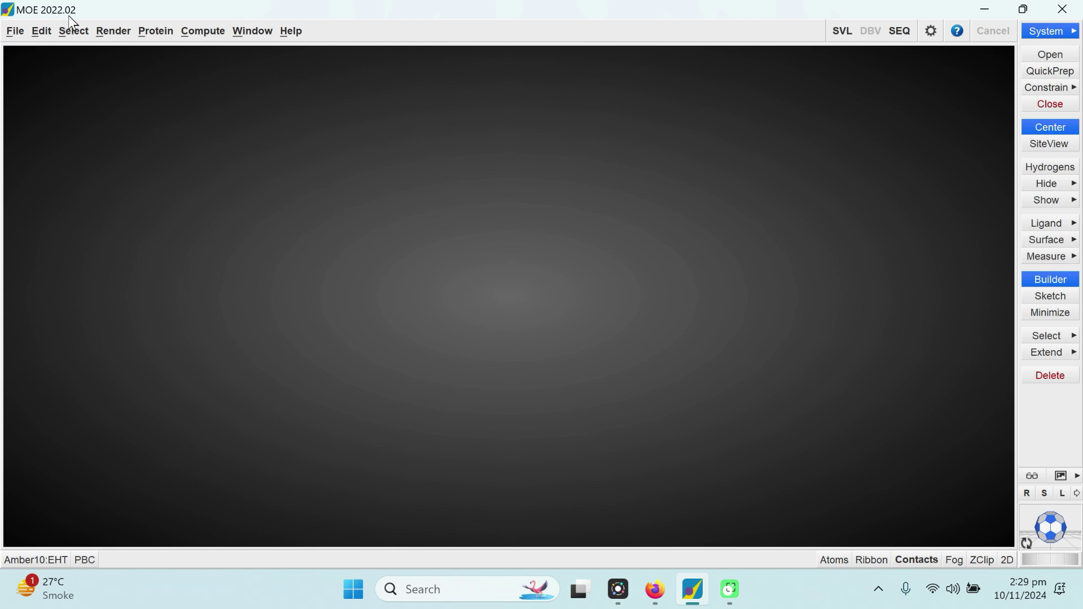
{"action": "left_click", "coordinate": [14, 35]}
{"action": "left_click", "coordinate": [45, 68]}
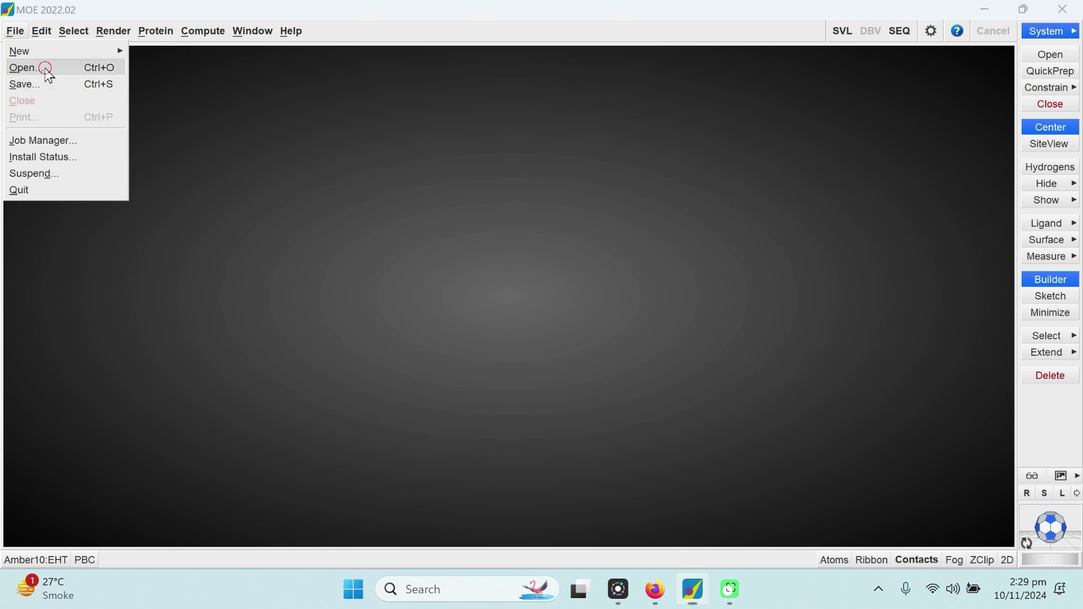
{"action": "left_click", "coordinate": [374, 200]}
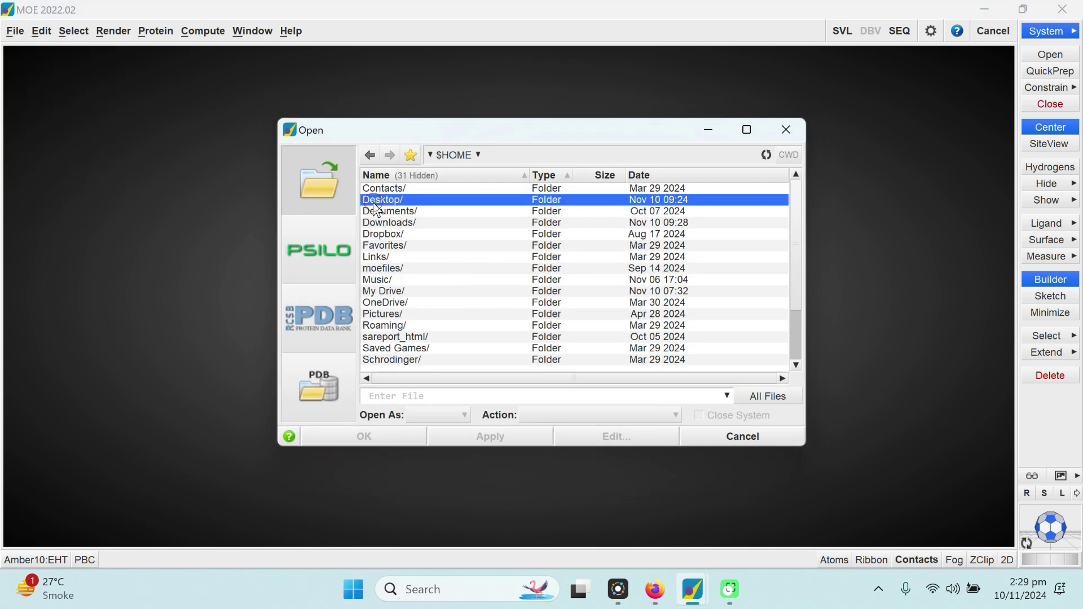
{"action": "left_click", "coordinate": [242, 256]}
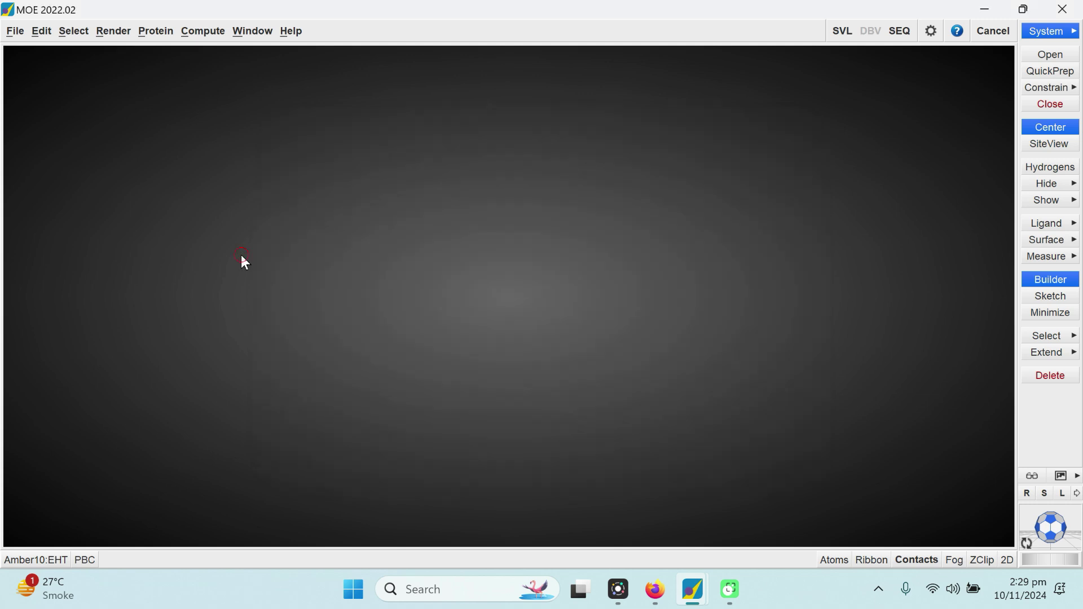
Load 3g6d.pdb from the Protein Docking folder on the Desktop, keeping the default PDB loading options.
{"action": "left_click", "coordinate": [17, 32]}
{"action": "left_click", "coordinate": [31, 70]}
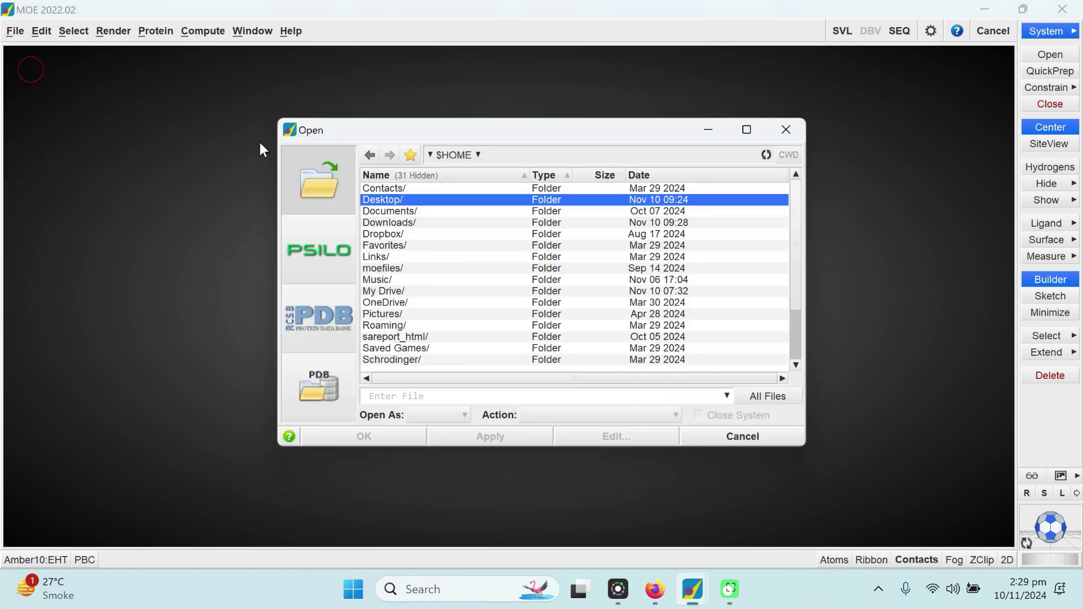
{"action": "double_click", "coordinate": [377, 199]}
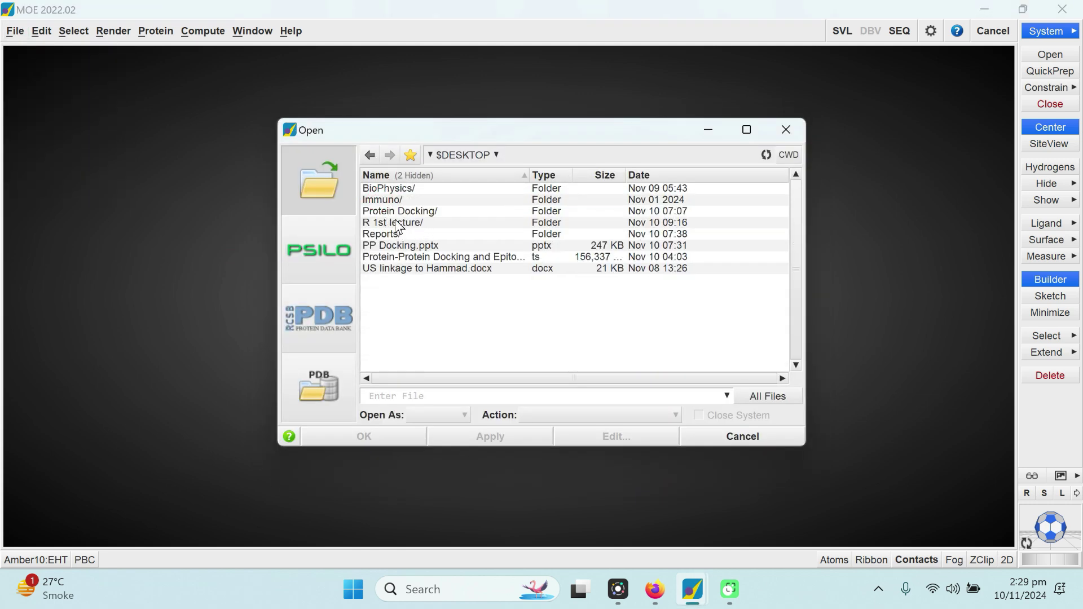
{"action": "double_click", "coordinate": [377, 211]}
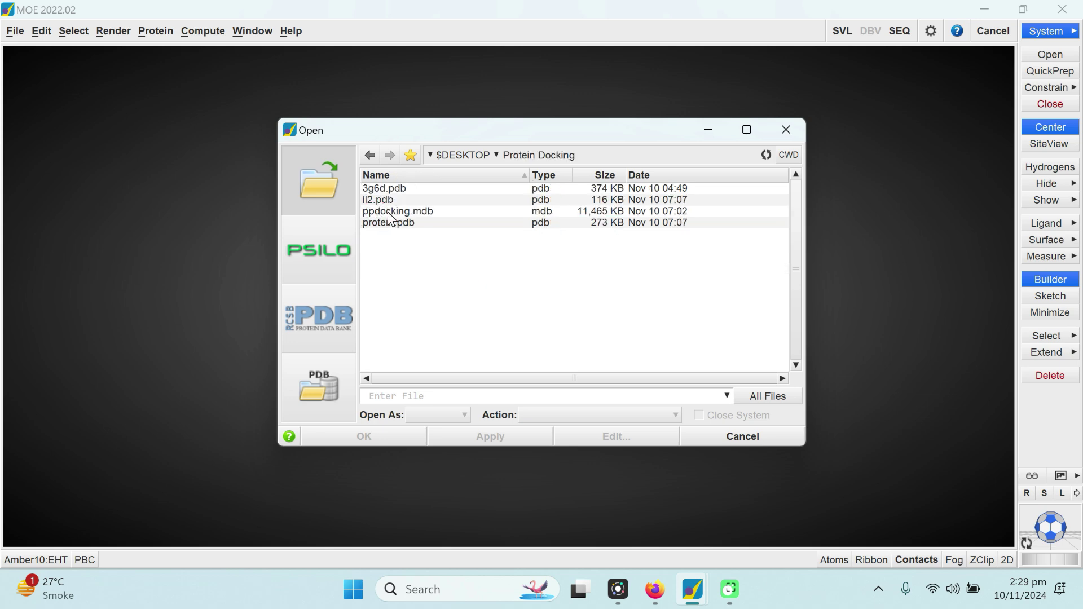
{"action": "left_click", "coordinate": [380, 190]}
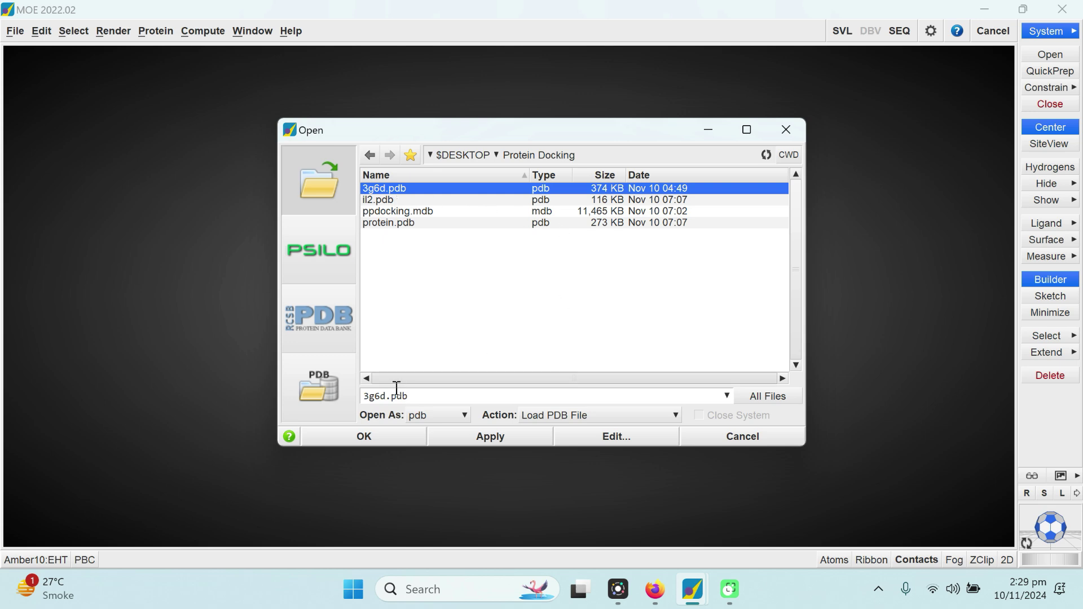
{"action": "left_click", "coordinate": [377, 440]}
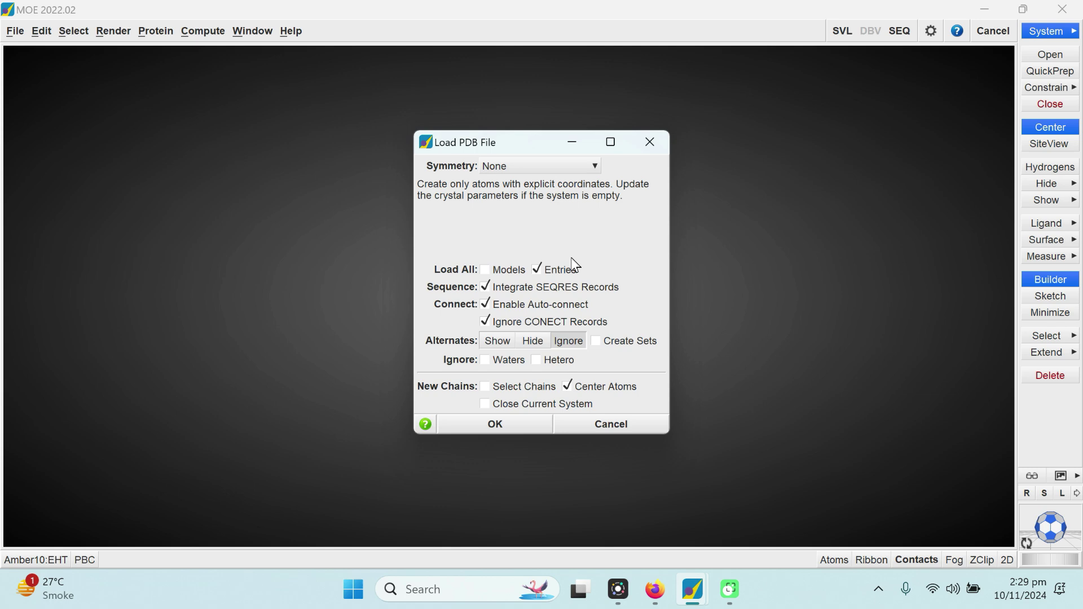
{"action": "left_click", "coordinate": [494, 424]}
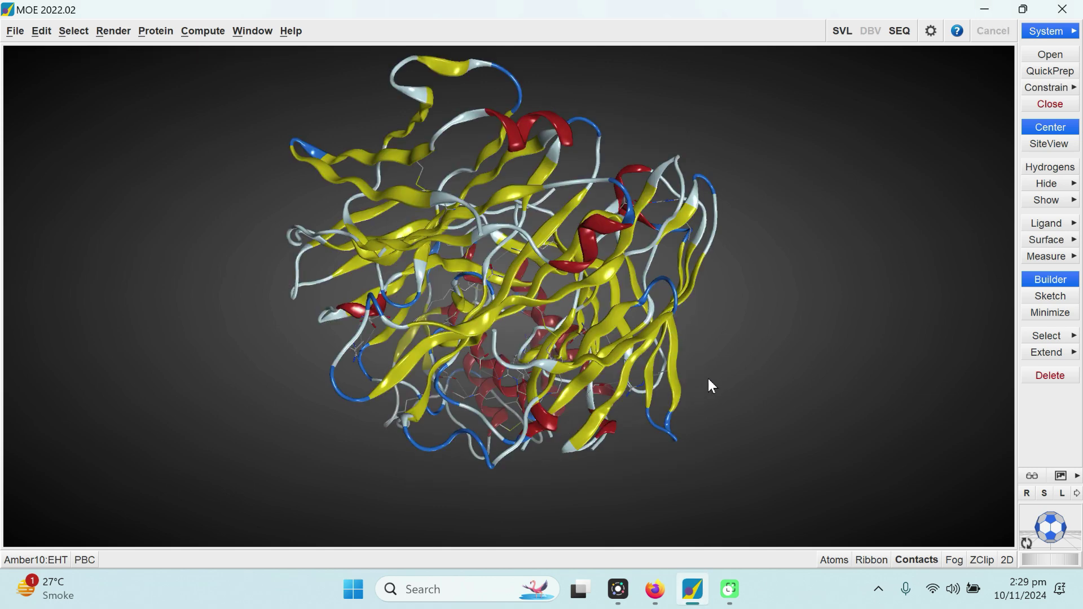
Run QuickPrep on the loaded structure with fixing of atoms farther than 8 angstroms from ligands turned off.
{"action": "left_click_drag", "start_coordinate": [1054, 528], "coordinate": [1010, 519]}
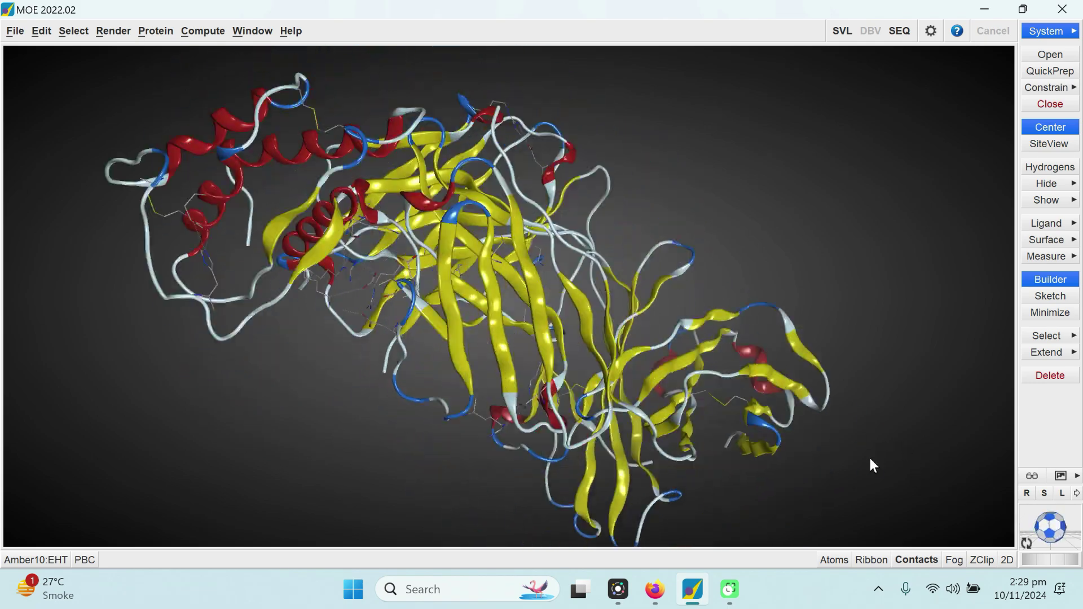
{"action": "left_click", "coordinate": [864, 474]}
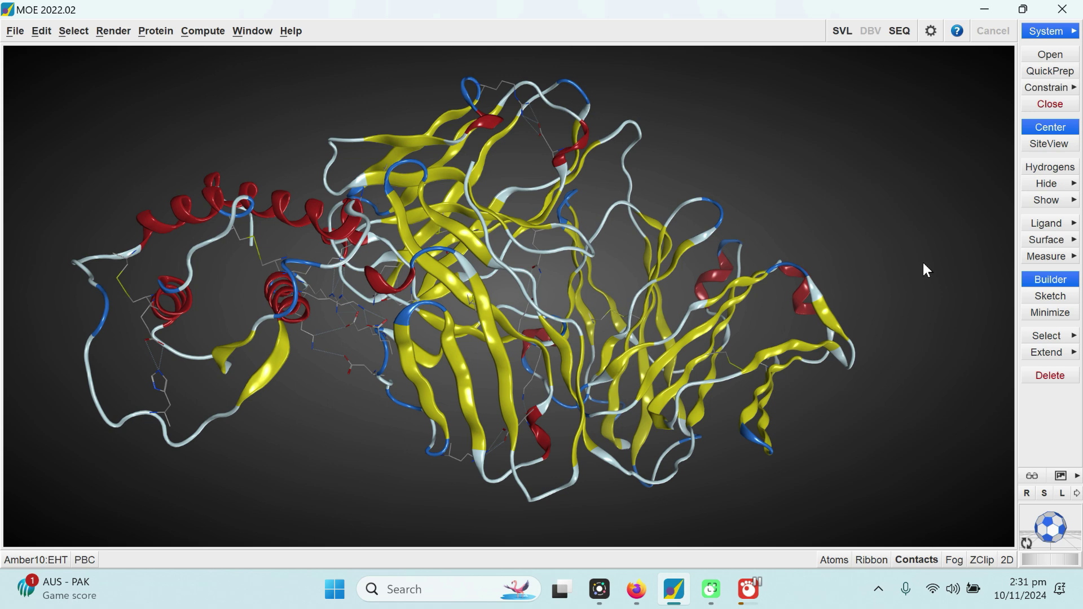
{"action": "left_click", "coordinate": [1048, 71]}
{"action": "left_click_drag", "start_coordinate": [520, 134], "coordinate": [512, 150]}
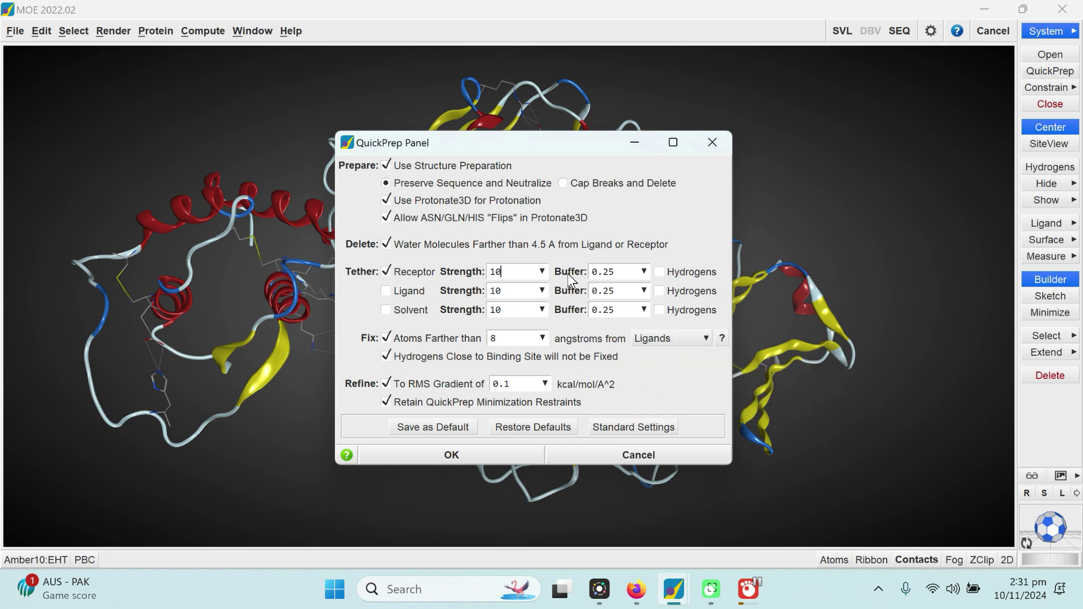
{"action": "left_click", "coordinate": [389, 341]}
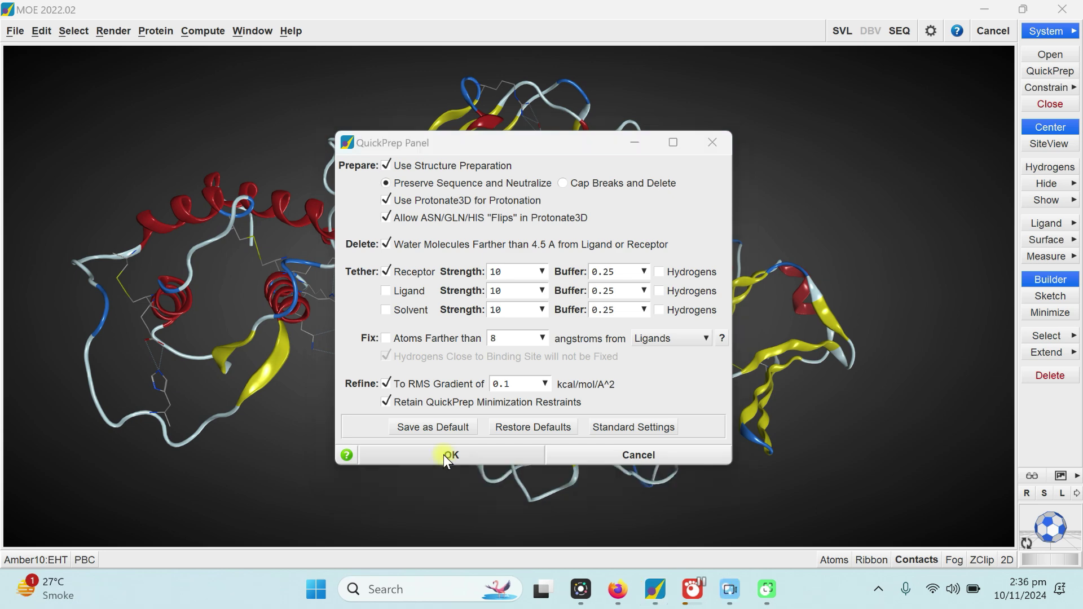
{"action": "left_click", "coordinate": [443, 455]}
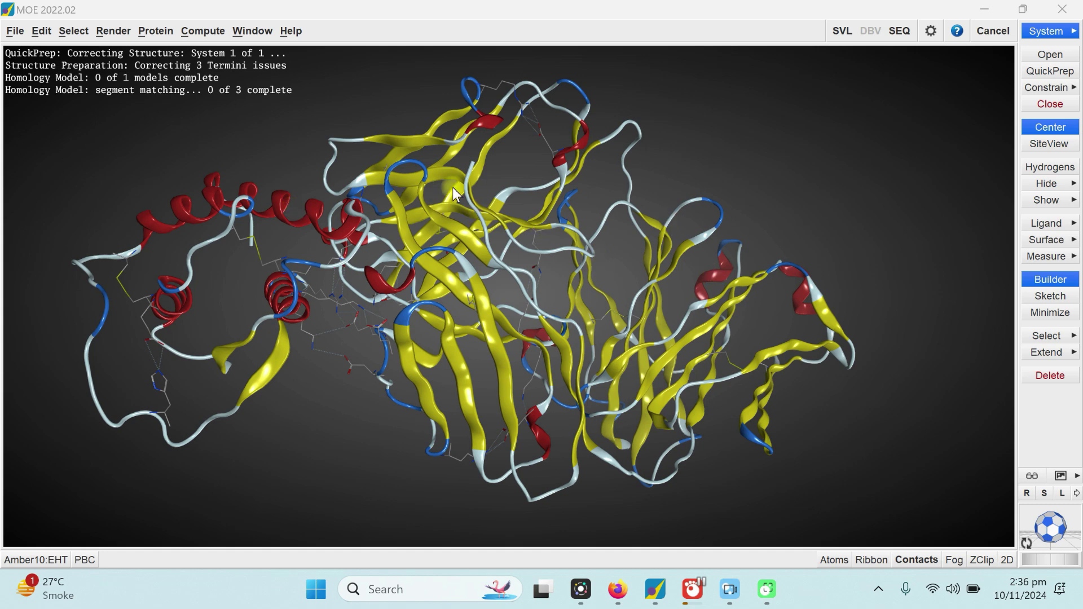
Review the QuickPrep preparation, tether, fix and refinement options in a fresh panel, closing it without running.
{"action": "left_click", "coordinate": [1066, 72]}
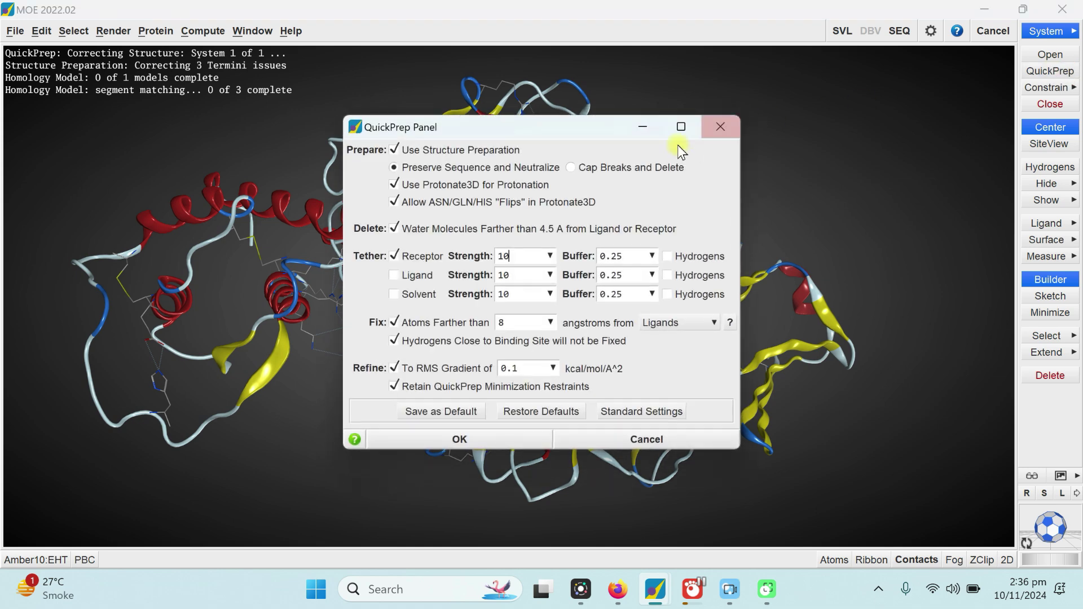
{"action": "left_click_drag", "start_coordinate": [529, 135], "coordinate": [467, 92]}
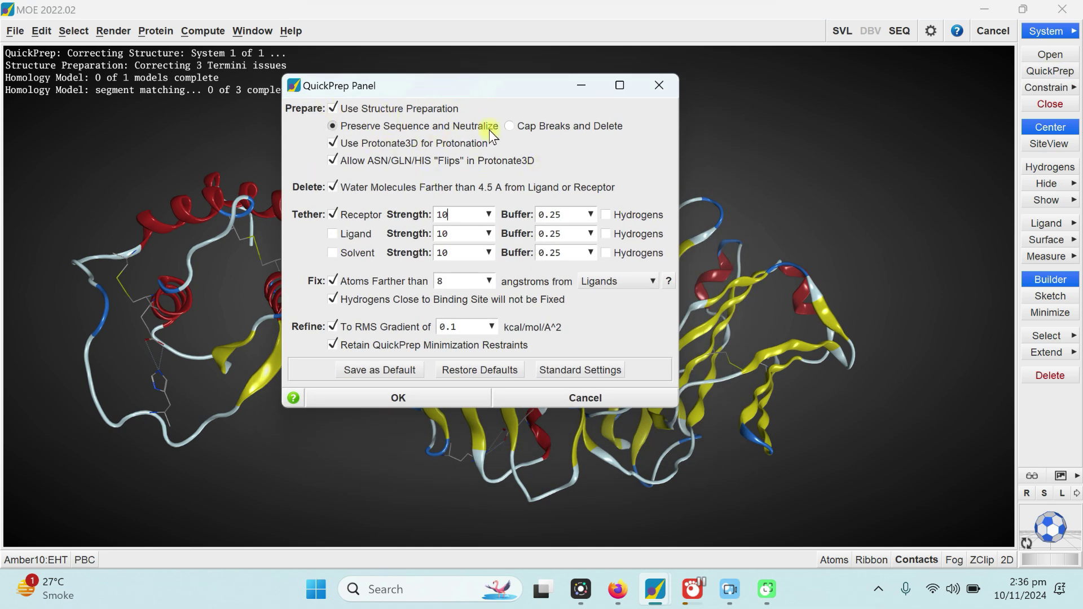
{"action": "mouse_move", "coordinate": [489, 130]}
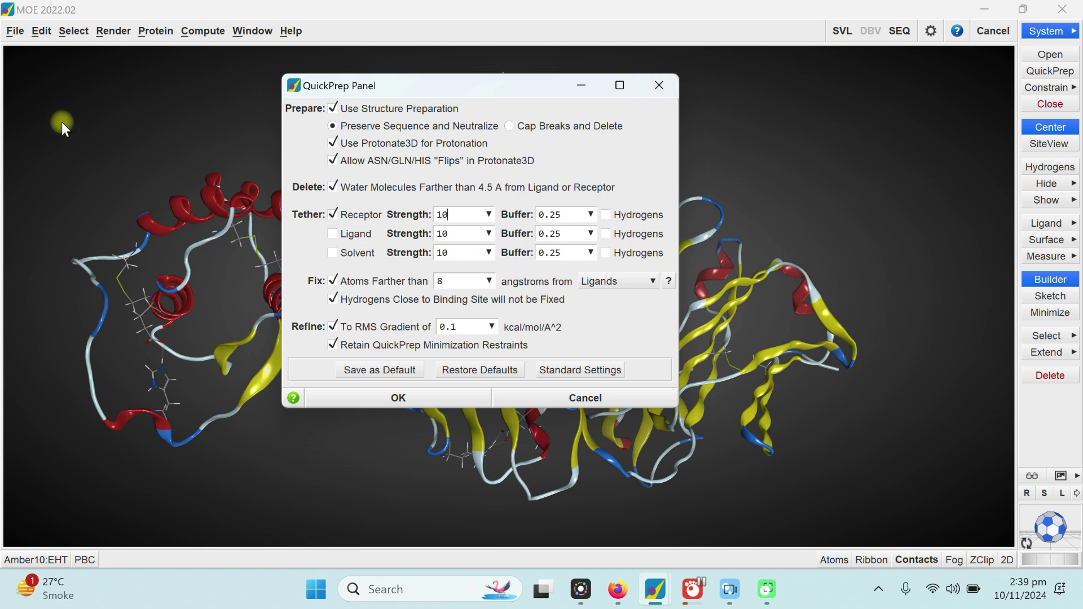
{"action": "left_click", "coordinate": [660, 85]}
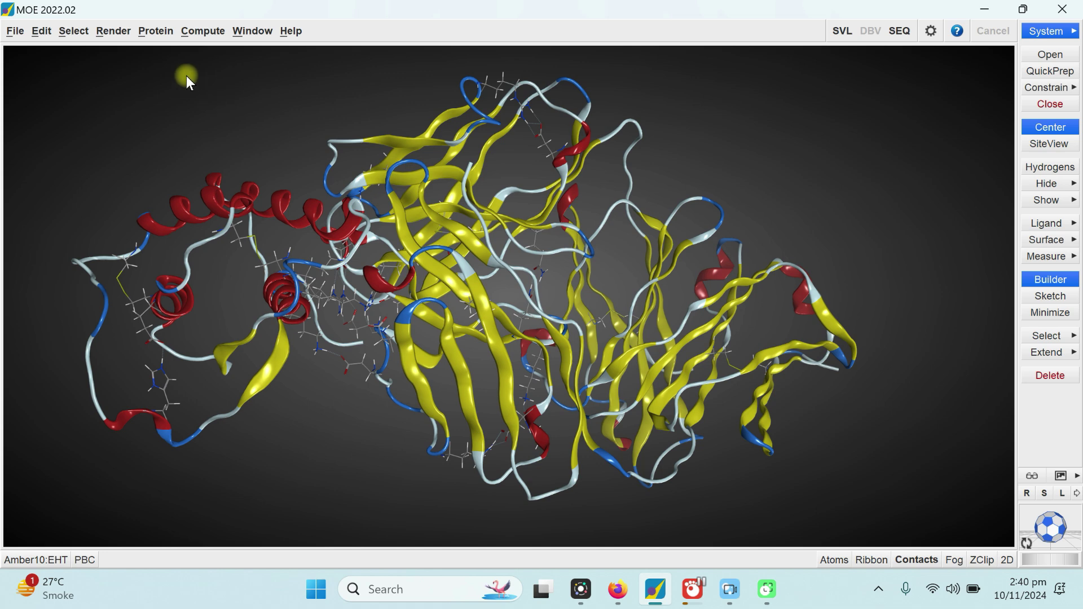
Annotate the antibody chains of the prepared structure using the CCG scheme.
{"action": "left_click", "coordinate": [142, 33]}
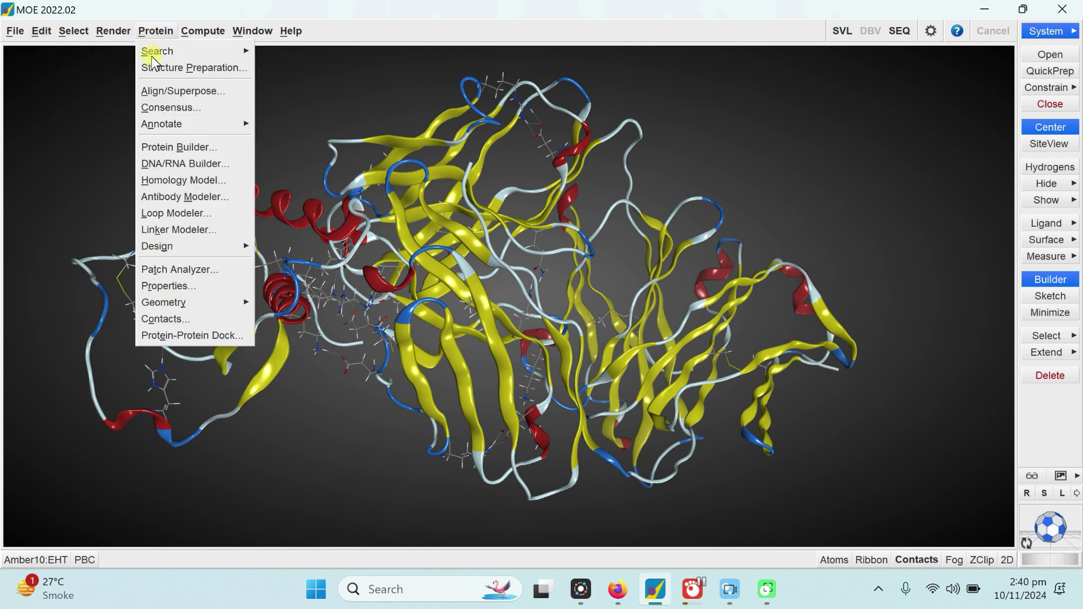
{"action": "mouse_move", "coordinate": [169, 127]}
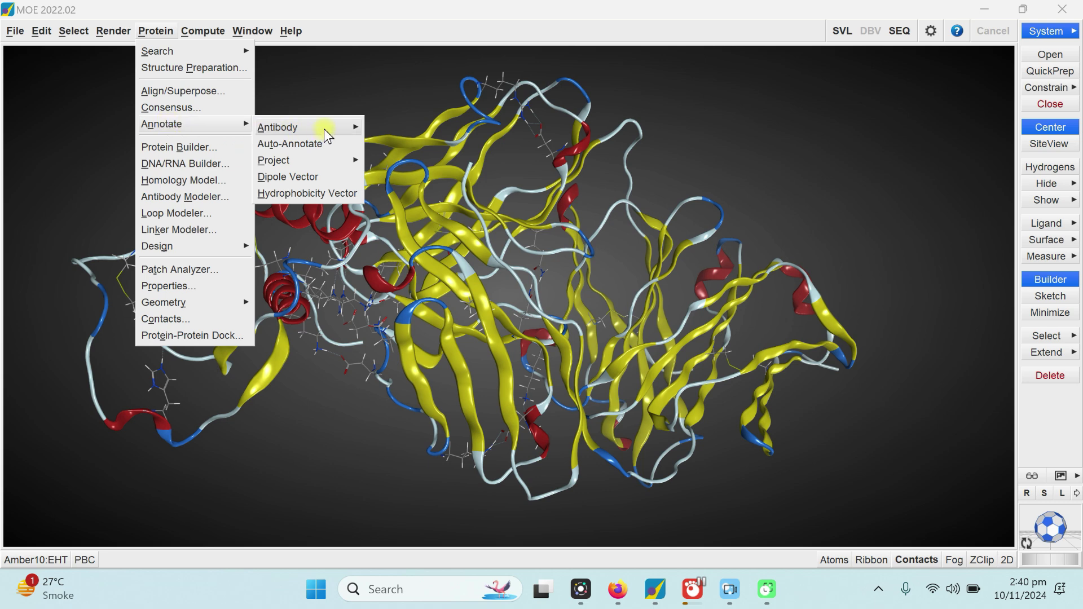
{"action": "mouse_move", "coordinate": [325, 135]}
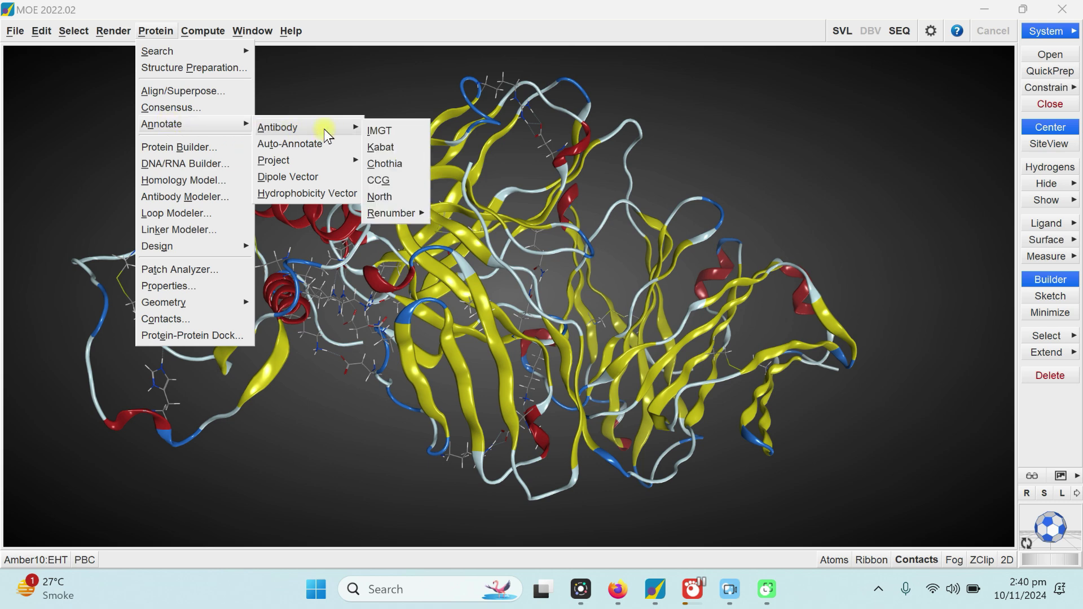
{"action": "left_click", "coordinate": [404, 182]}
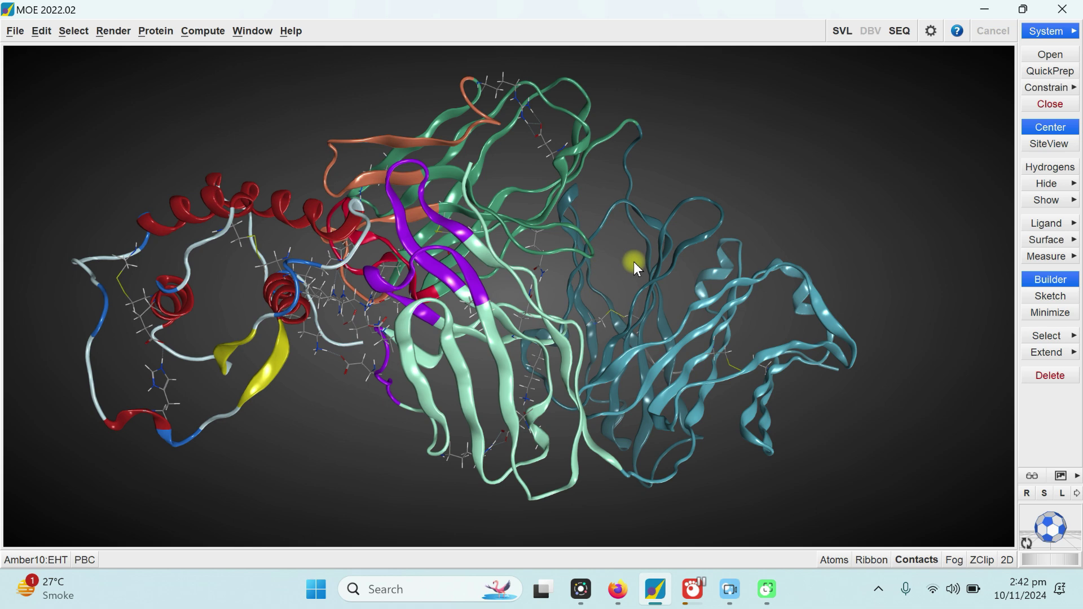
Open the Sequence Editor and inspect chain 3G6D.L through to its end, selecting residue ILE 27 in the annotated region.
{"action": "left_click", "coordinate": [899, 32]}
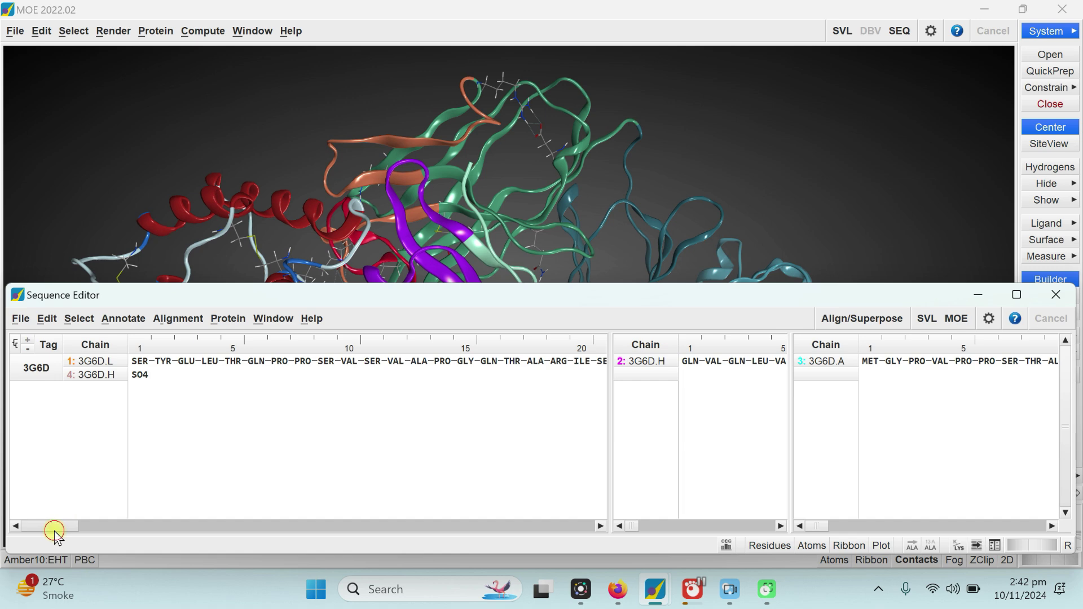
{"action": "left_click_drag", "start_coordinate": [54, 529], "coordinate": [97, 526]}
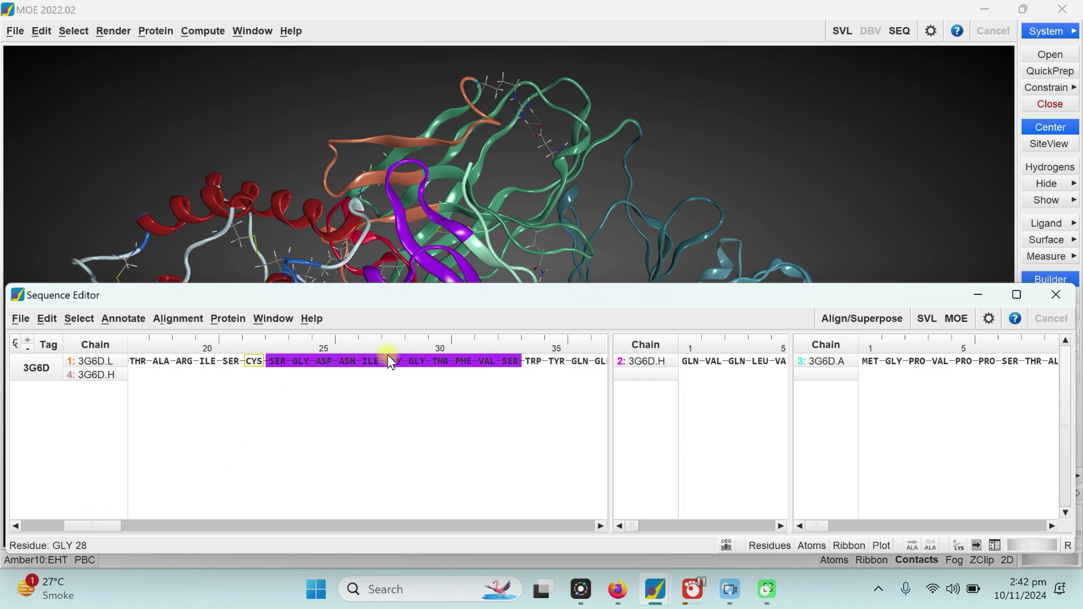
{"action": "left_click", "coordinate": [364, 362]}
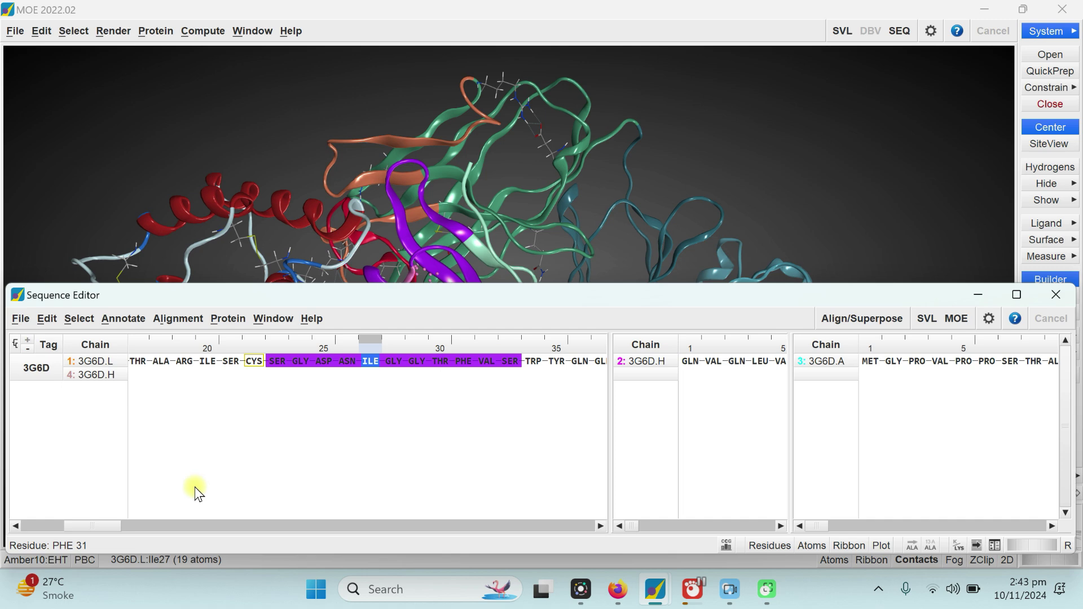
{"action": "left_click_drag", "start_coordinate": [99, 529], "coordinate": [567, 522]}
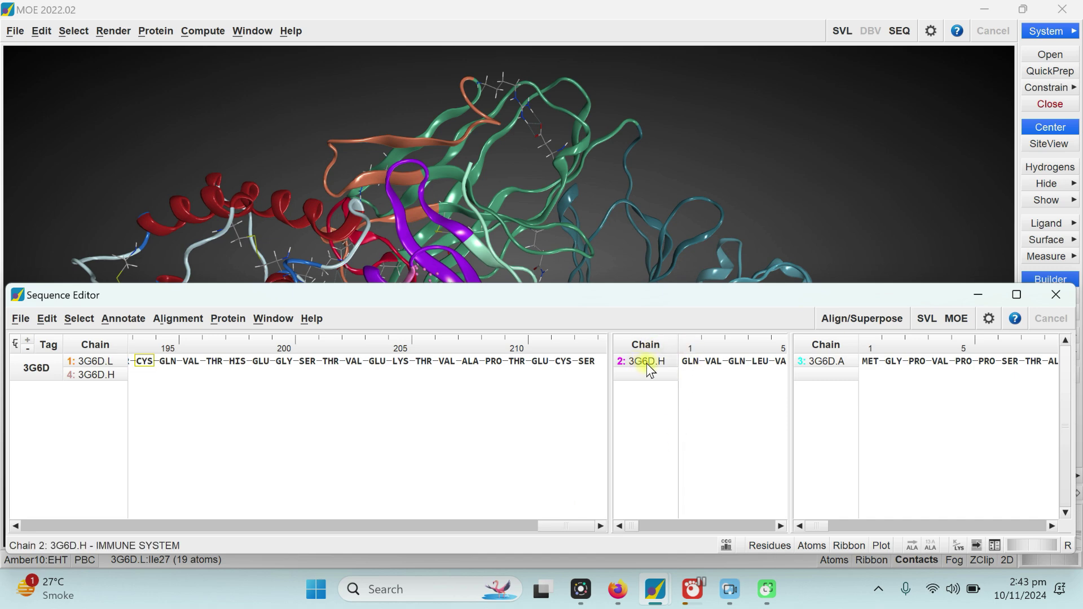
Widen the 3G6D.H and 3G6D.A sequence columns and examine the residues of both chains.
{"action": "left_click_drag", "start_coordinate": [609, 396], "coordinate": [370, 410]}
{"action": "left_click_drag", "start_coordinate": [426, 519], "coordinate": [754, 522]}
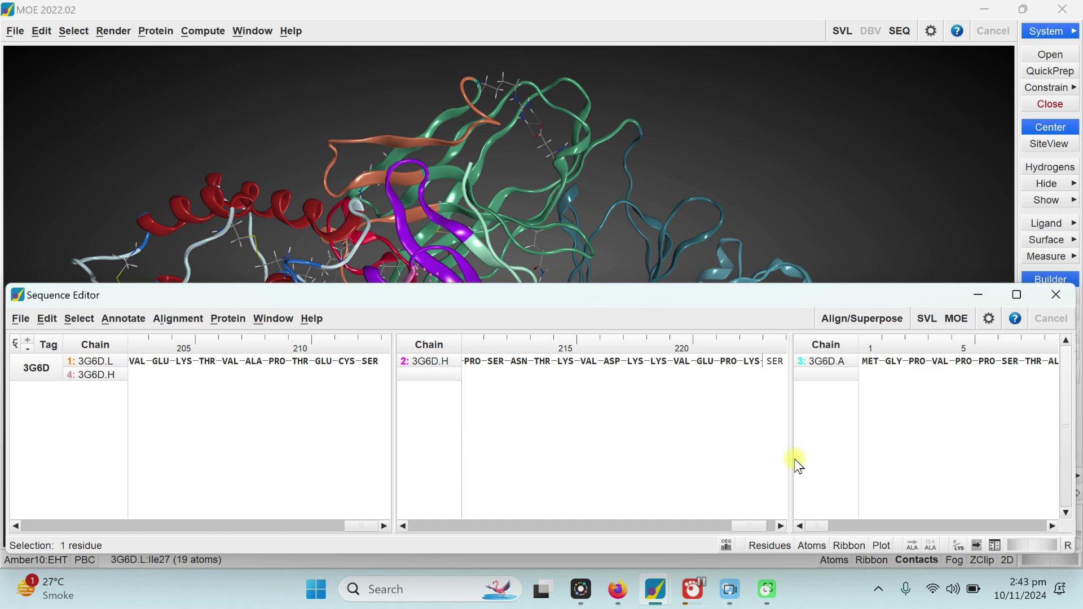
{"action": "left_click_drag", "start_coordinate": [791, 457], "coordinate": [710, 459]}
{"action": "mouse_move", "coordinate": [745, 525]}
{"action": "left_mouse_down"}
{"action": "mouse_move", "coordinate": [1070, 511]}
{"action": "mouse_move", "coordinate": [738, 518]}
{"action": "left_mouse_up"}
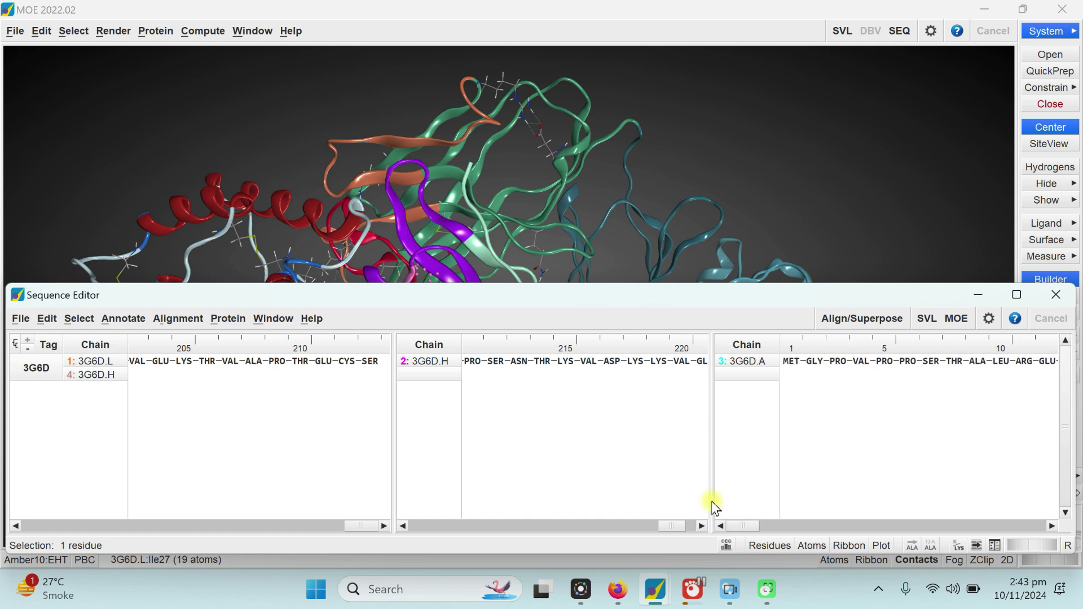
Close the Sequence Editor and dock the System Manager beside the 3D view.
{"action": "left_click", "coordinate": [1055, 294]}
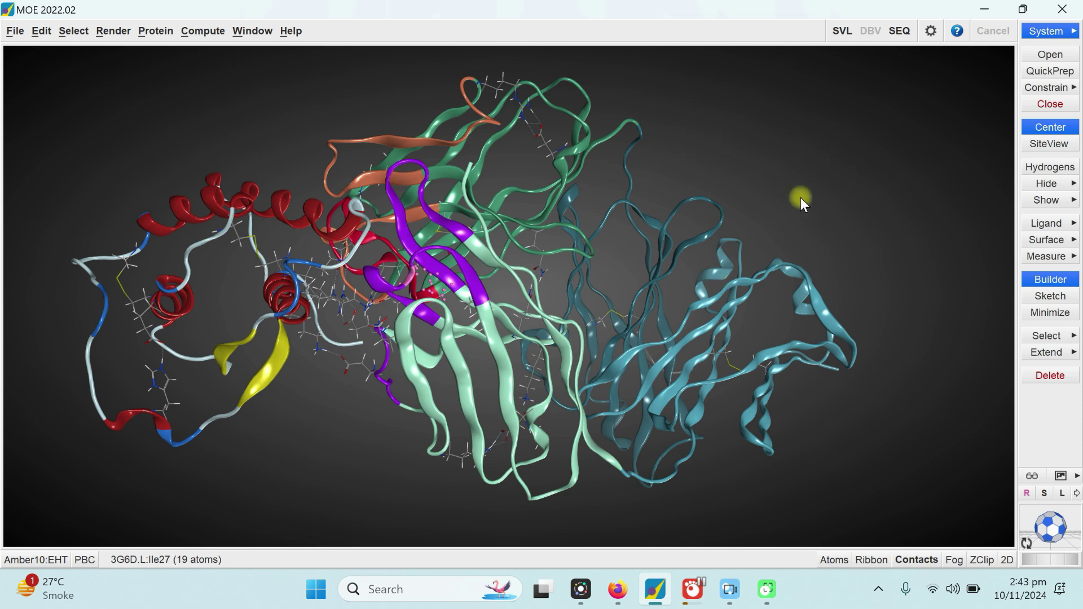
{"action": "left_click", "coordinate": [1049, 31]}
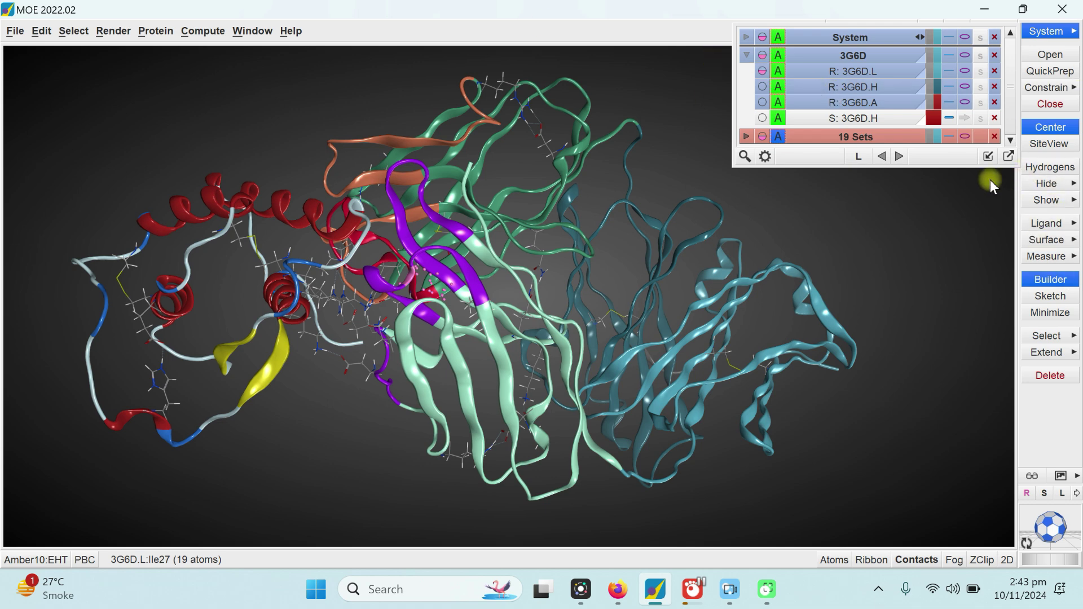
{"action": "left_click", "coordinate": [987, 156]}
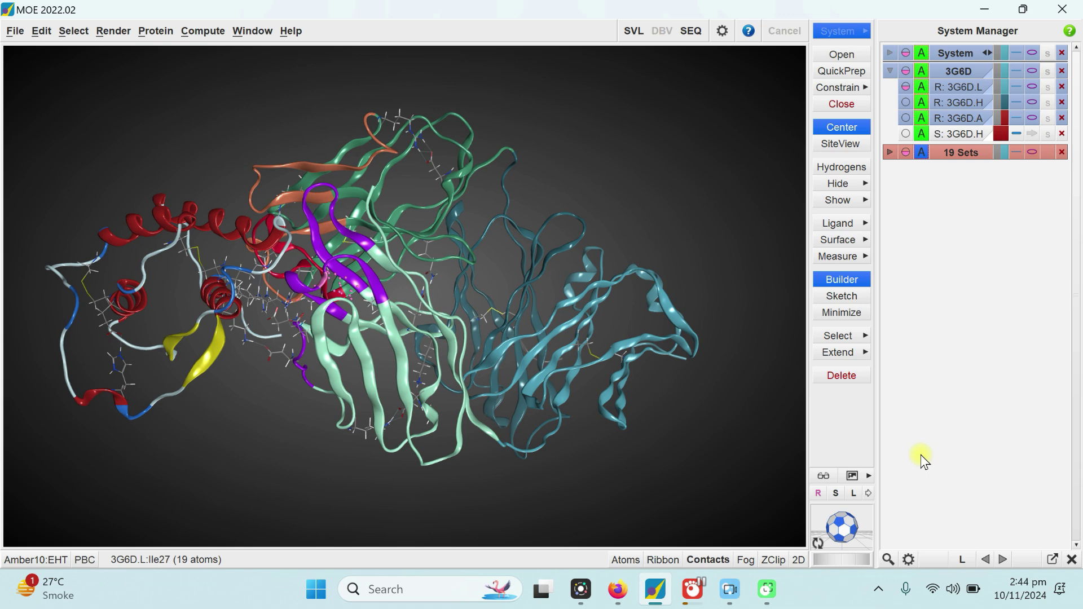
Try hiding the sets and using the Basic view in the System Manager, returning to shown sets and the Extended view.
{"action": "left_click", "coordinate": [908, 561]}
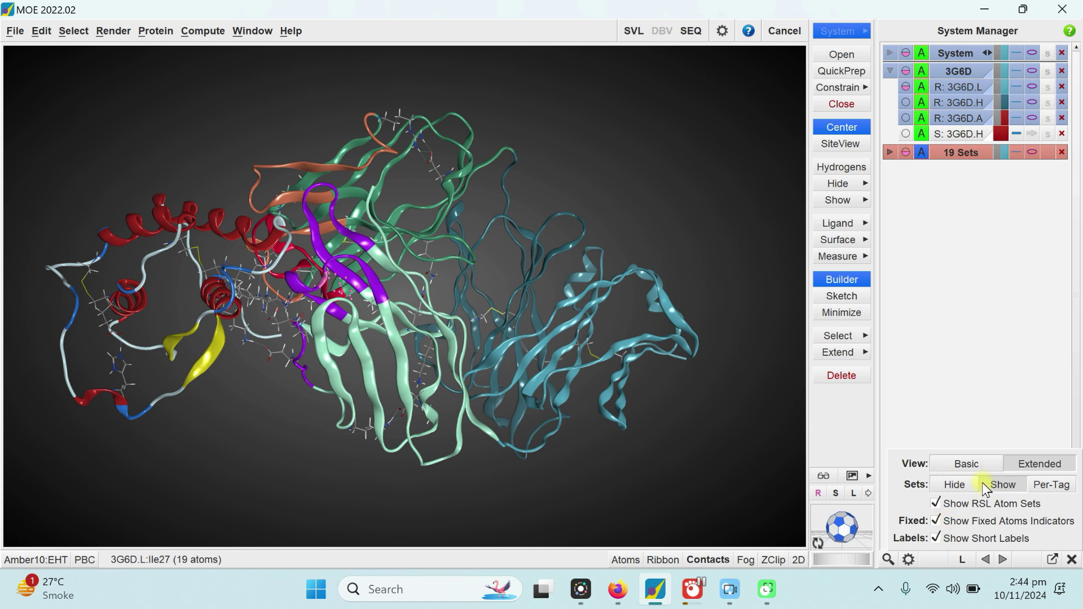
{"action": "left_click", "coordinate": [977, 485]}
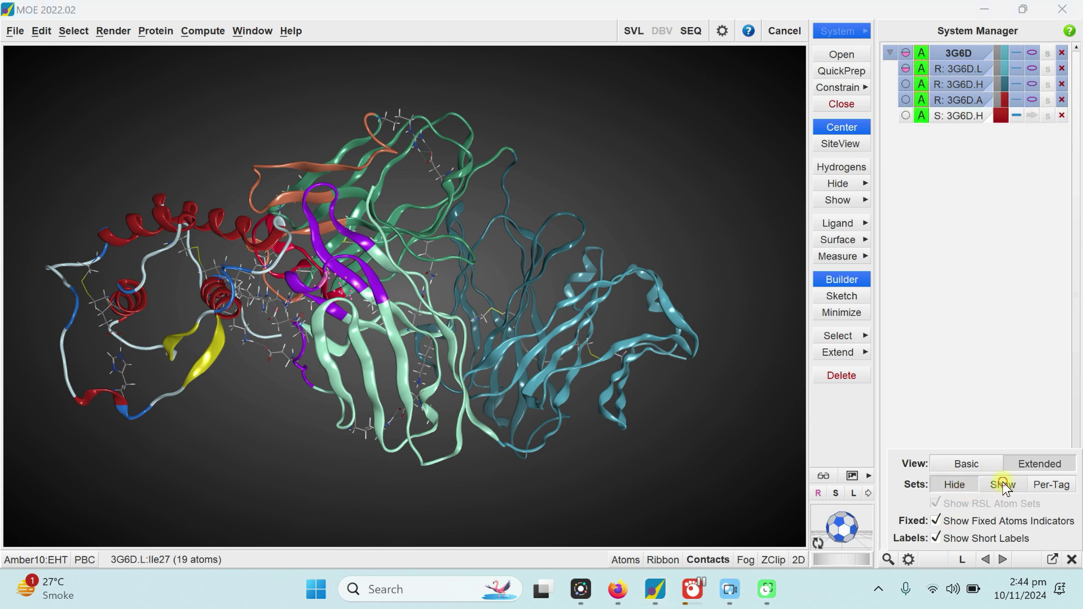
{"action": "left_click", "coordinate": [1002, 484]}
{"action": "left_click", "coordinate": [963, 463]}
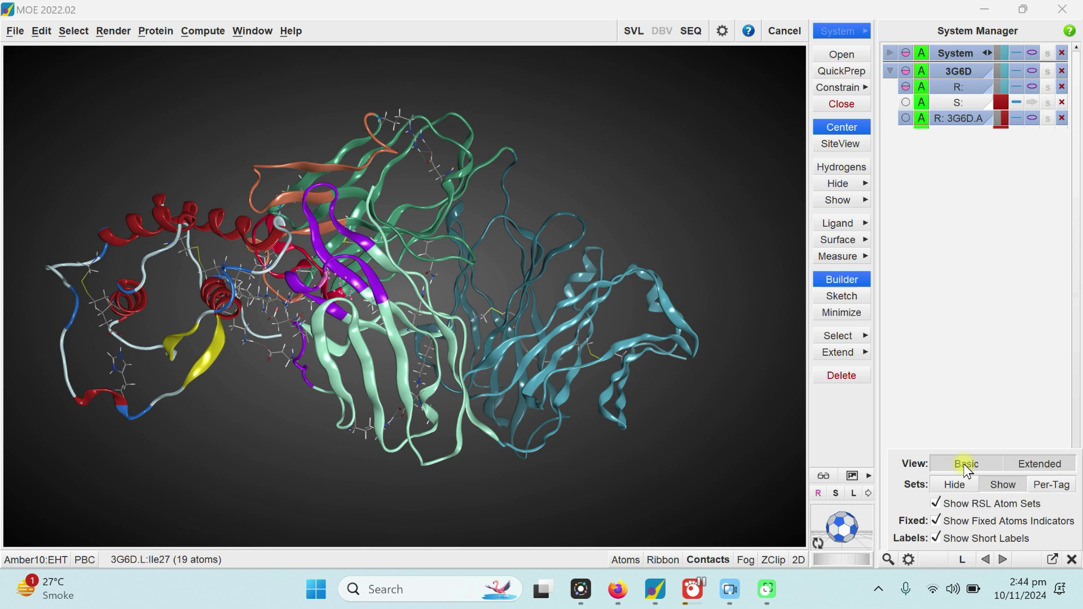
{"action": "left_click", "coordinate": [1041, 465]}
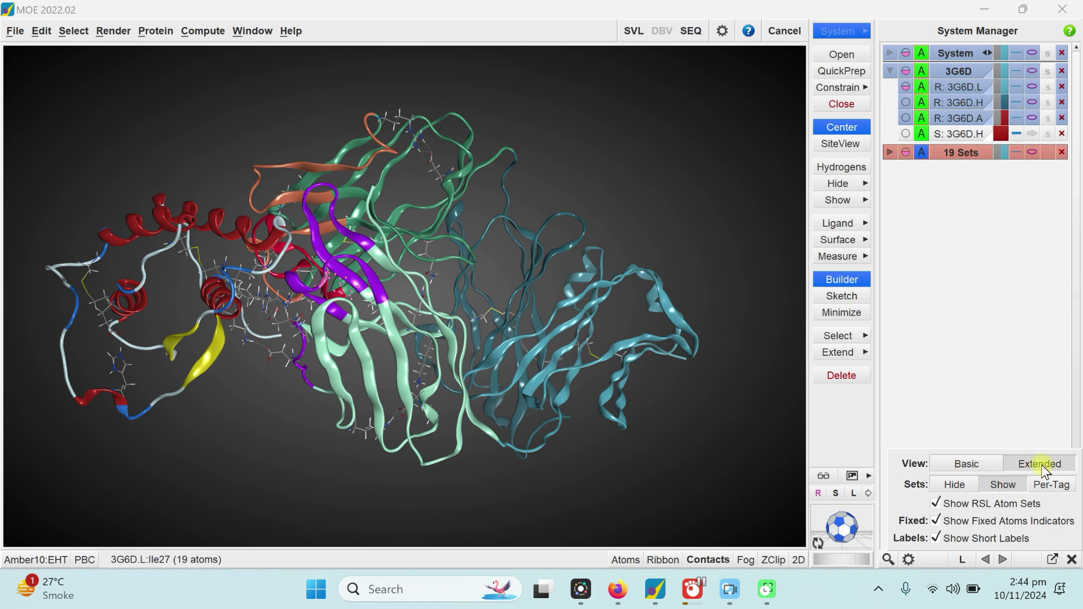
Try the System Manager's fixed-atom indicator and short-label options, leaving both enabled.
{"action": "left_click", "coordinate": [907, 559]}
{"action": "left_click", "coordinate": [935, 520]}
{"action": "left_click", "coordinate": [939, 525]}
{"action": "left_click", "coordinate": [935, 539]}
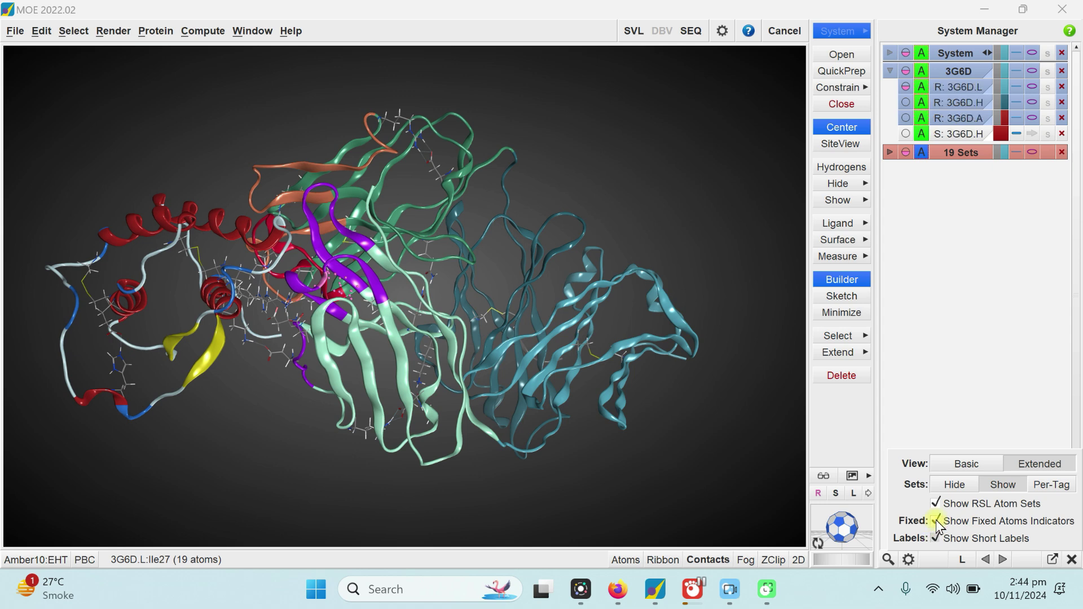
{"action": "left_click", "coordinate": [909, 560]}
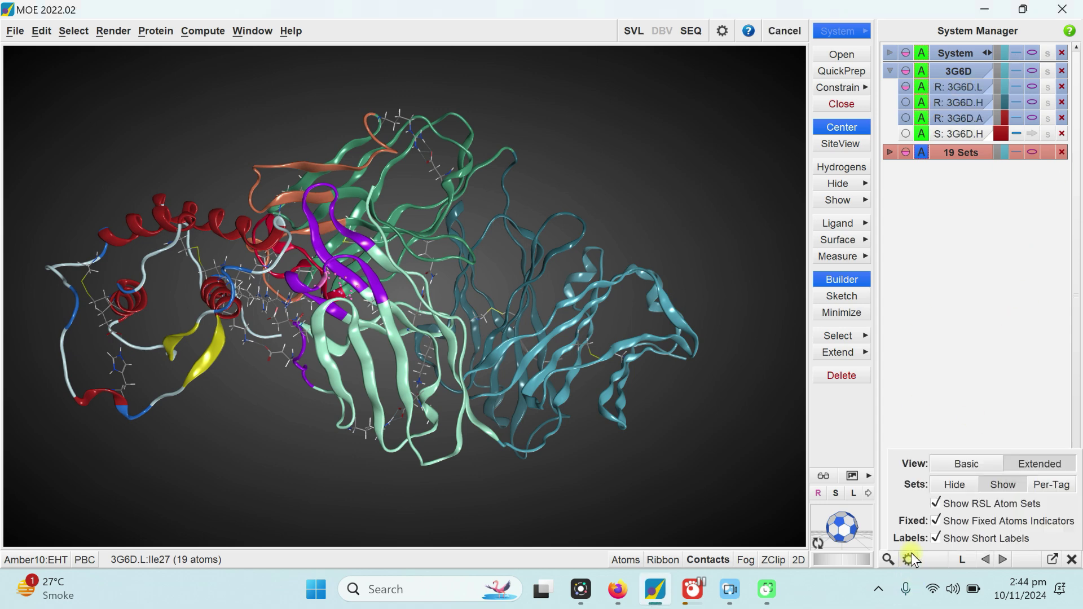
{"action": "left_click", "coordinate": [936, 539]}
{"action": "left_click", "coordinate": [936, 539]}
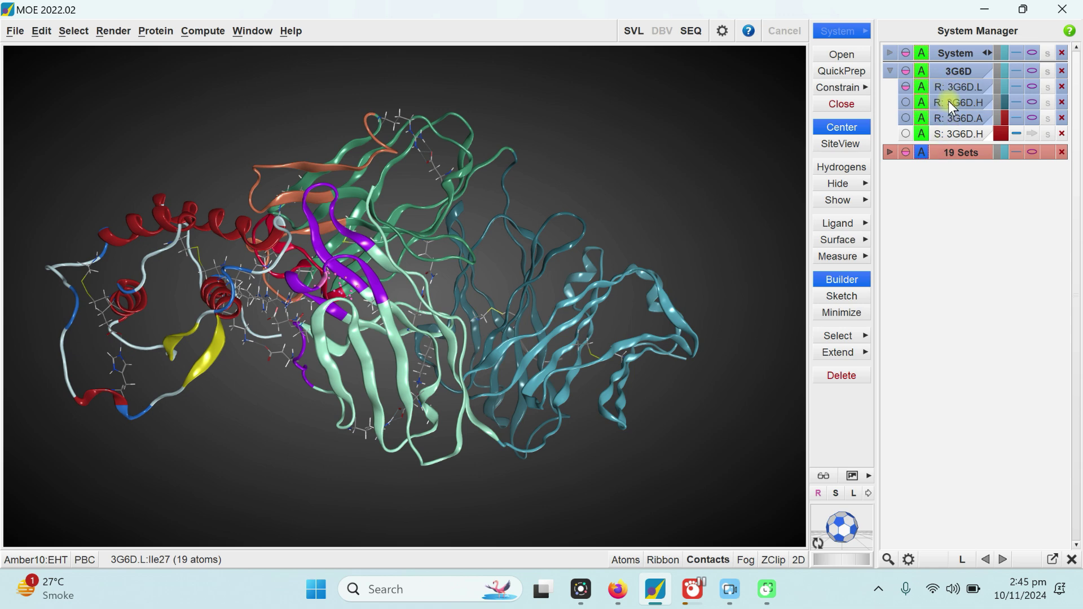
Clear the residue selection and toggle receptor chains 3G6D.L, 3G6D.H and 3G6D.A off and on to identify each.
{"action": "left_click", "coordinate": [980, 86]}
{"action": "left_click", "coordinate": [980, 87]}
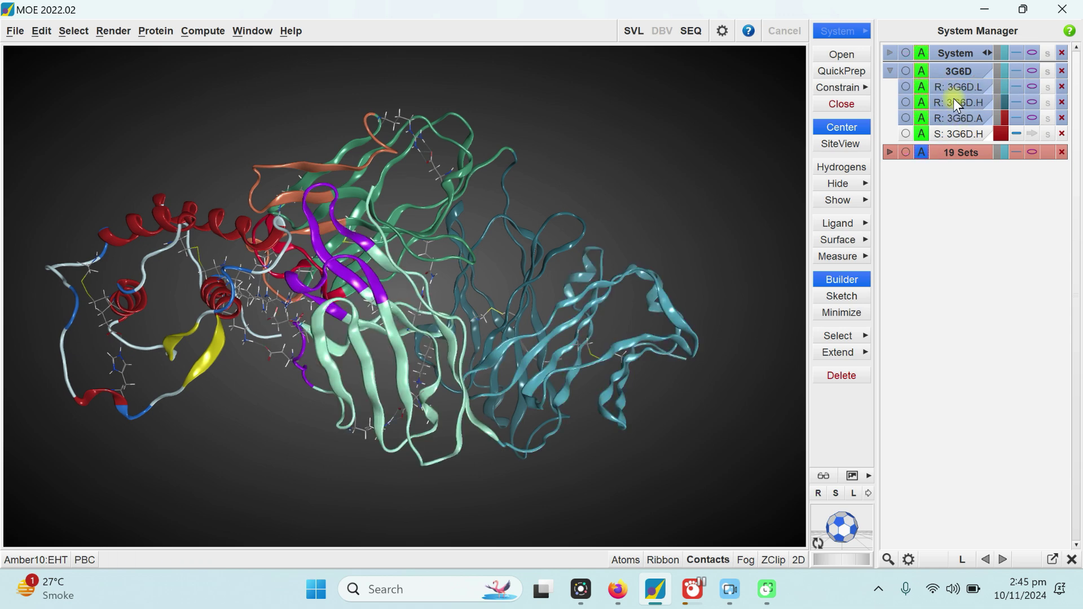
{"action": "left_click", "coordinate": [969, 102]}
{"action": "left_click", "coordinate": [969, 103]}
{"action": "left_click", "coordinate": [957, 120]}
{"action": "left_click", "coordinate": [958, 120]}
Toggle the solvent entry of 3G6D.H to locate its molecules, leaving the entry hidden and inactive.
{"action": "left_click", "coordinate": [958, 137]}
{"action": "left_click", "coordinate": [958, 137]}
{"action": "left_click", "coordinate": [957, 137]}
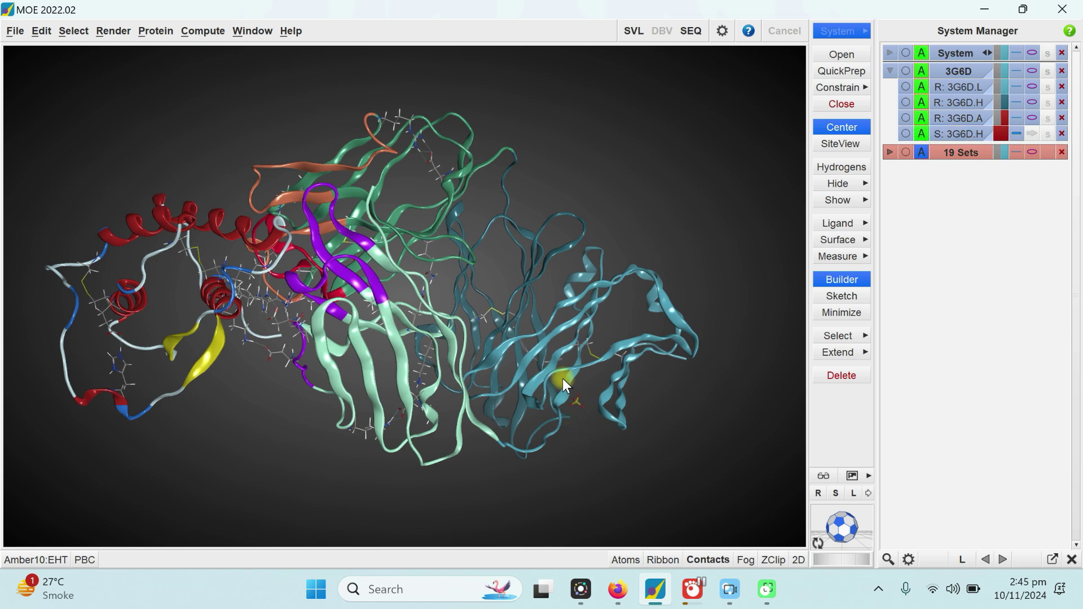
{"action": "left_click", "coordinate": [971, 137]}
{"action": "left_click", "coordinate": [971, 137]}
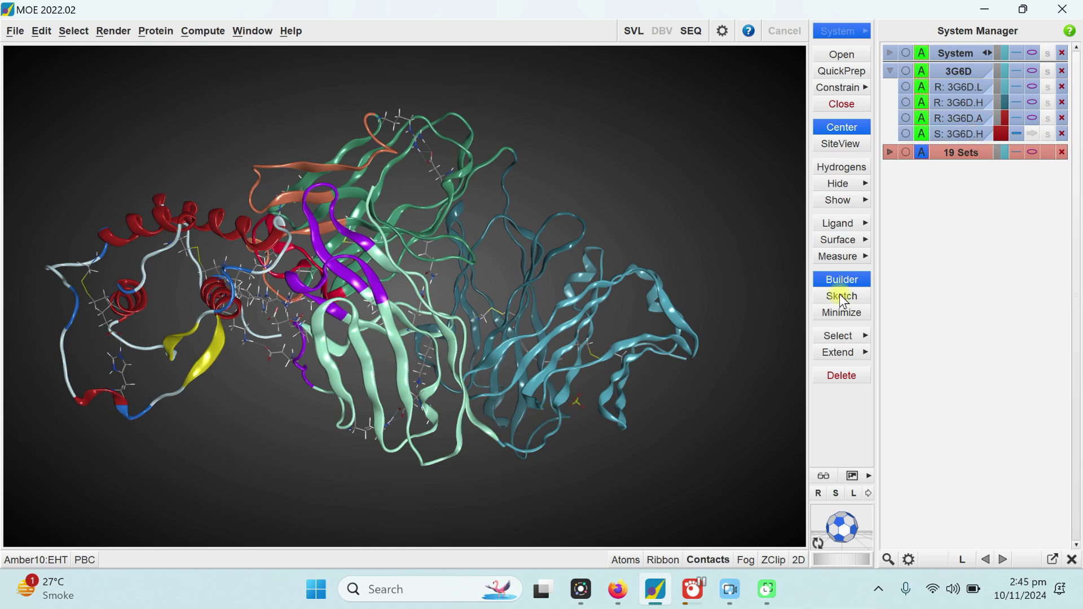
{"action": "left_click", "coordinate": [948, 133]}
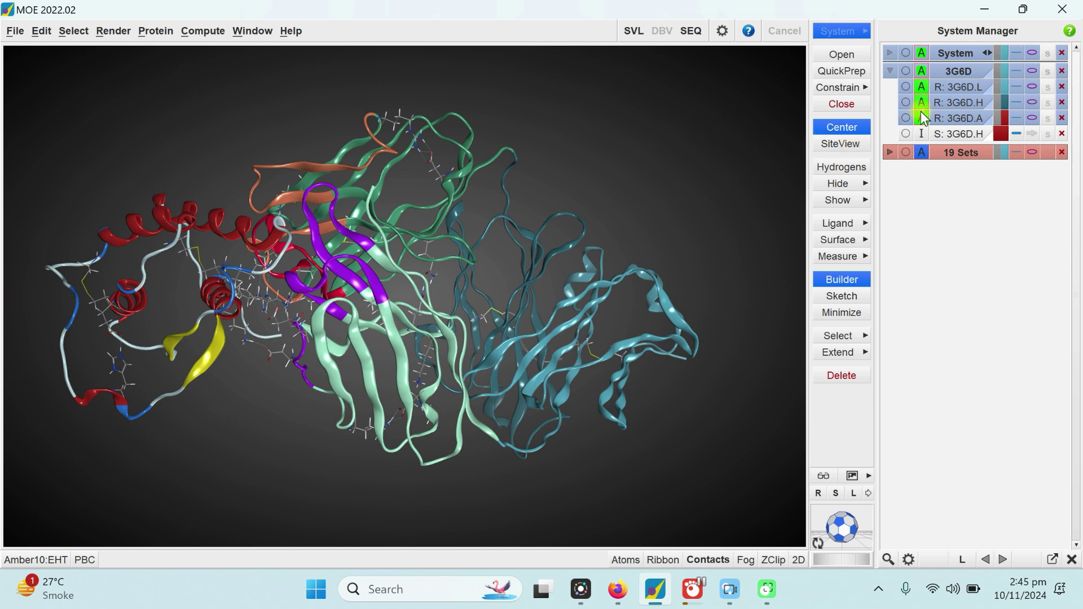
Toggle receptor chains 3G6D.A, 3G6D.H and 3G6D.L one by one to tell antigen, heavy and light chains apart.
{"action": "left_click", "coordinate": [957, 119]}
{"action": "left_click", "coordinate": [957, 118]}
{"action": "left_click", "coordinate": [956, 103]}
{"action": "left_click", "coordinate": [957, 103]}
{"action": "left_click", "coordinate": [956, 103]}
{"action": "left_click", "coordinate": [957, 103]}
{"action": "left_click", "coordinate": [962, 88]}
{"action": "left_click", "coordinate": [964, 88]}
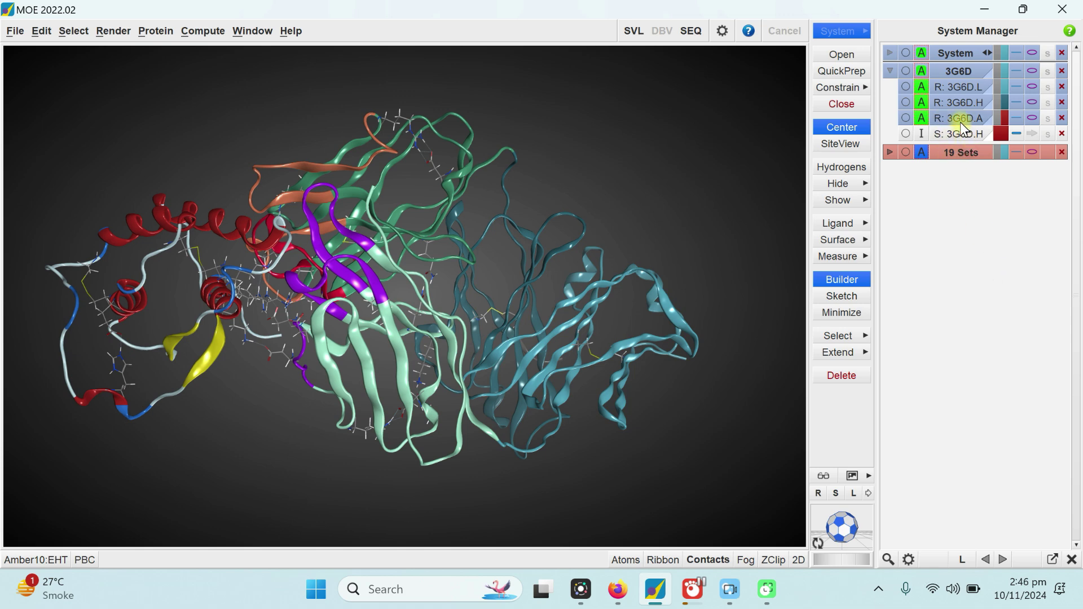
Colour the atoms and ribbon of antigen chain 3G6D.A yellow.
{"action": "left_click", "coordinate": [1003, 120]}
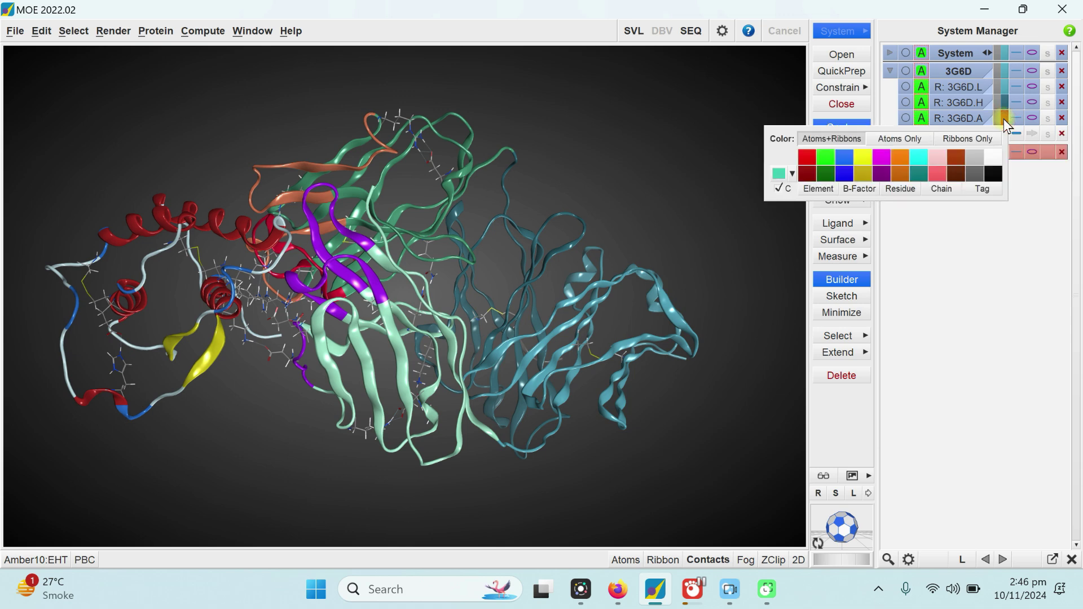
{"action": "left_click", "coordinate": [863, 168]}
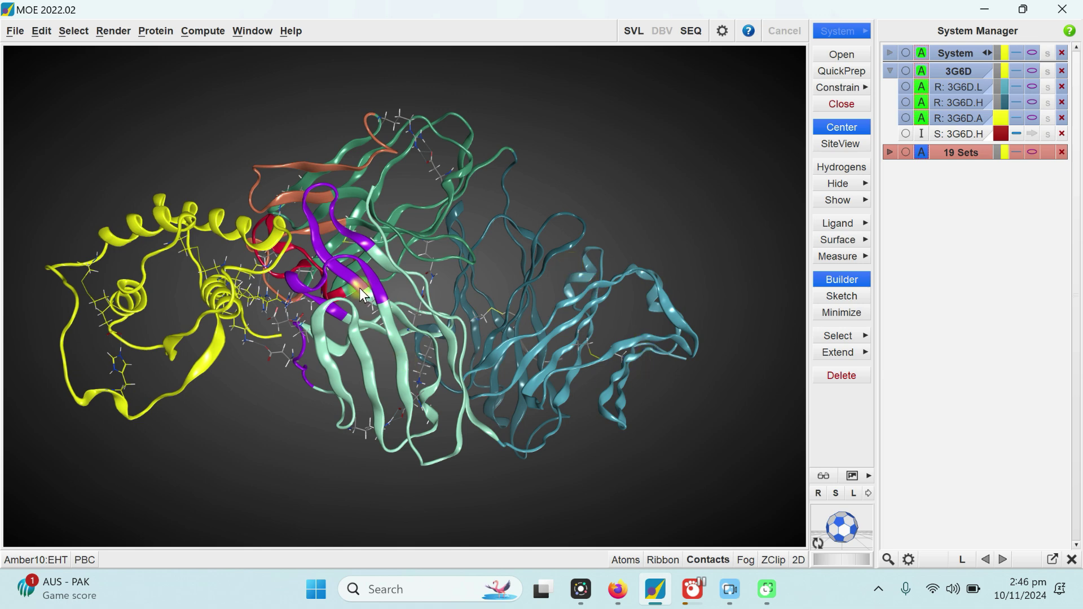
Review the Electron Density, Covalent and Protein-Protein modes of the general Dock setup, closing it without running.
{"action": "left_click", "coordinate": [205, 32]}
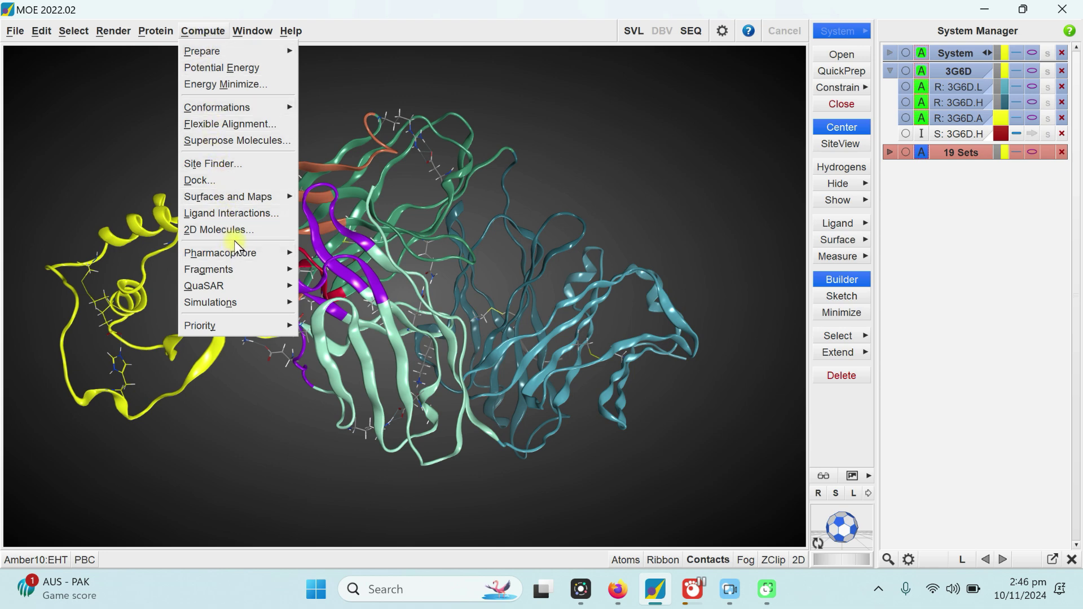
{"action": "left_click", "coordinate": [235, 180]}
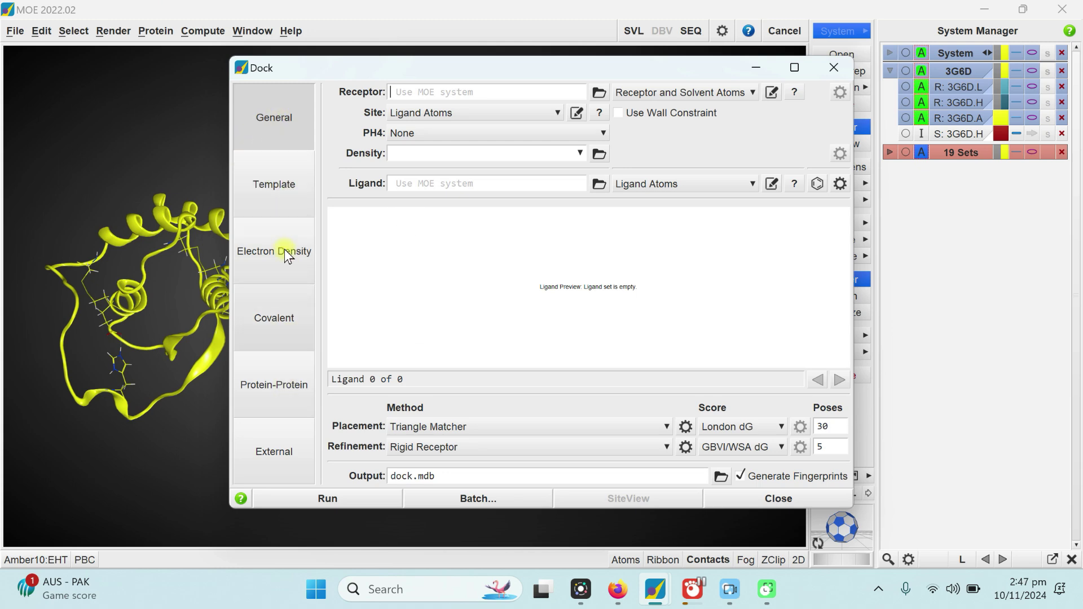
{"action": "left_click", "coordinate": [276, 264]}
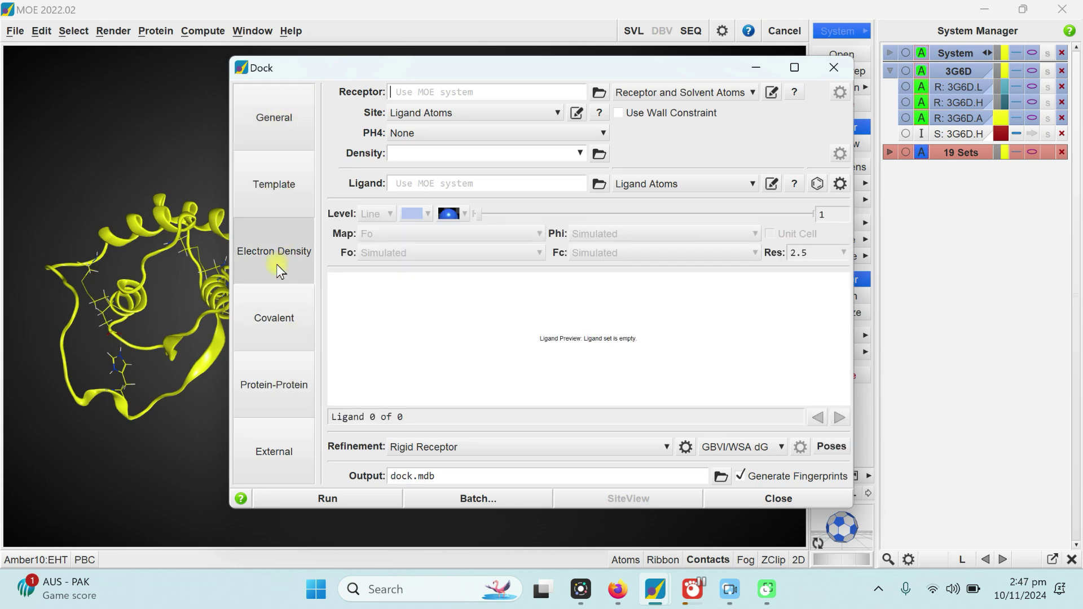
{"action": "left_click", "coordinate": [277, 329]}
{"action": "left_click", "coordinate": [277, 394]}
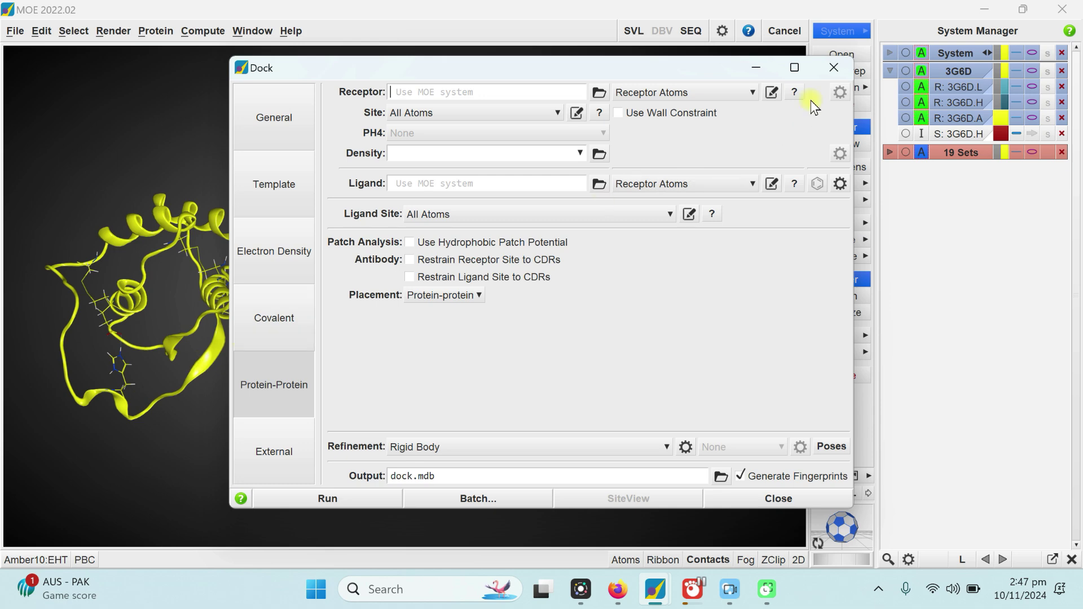
{"action": "left_click", "coordinate": [835, 68]}
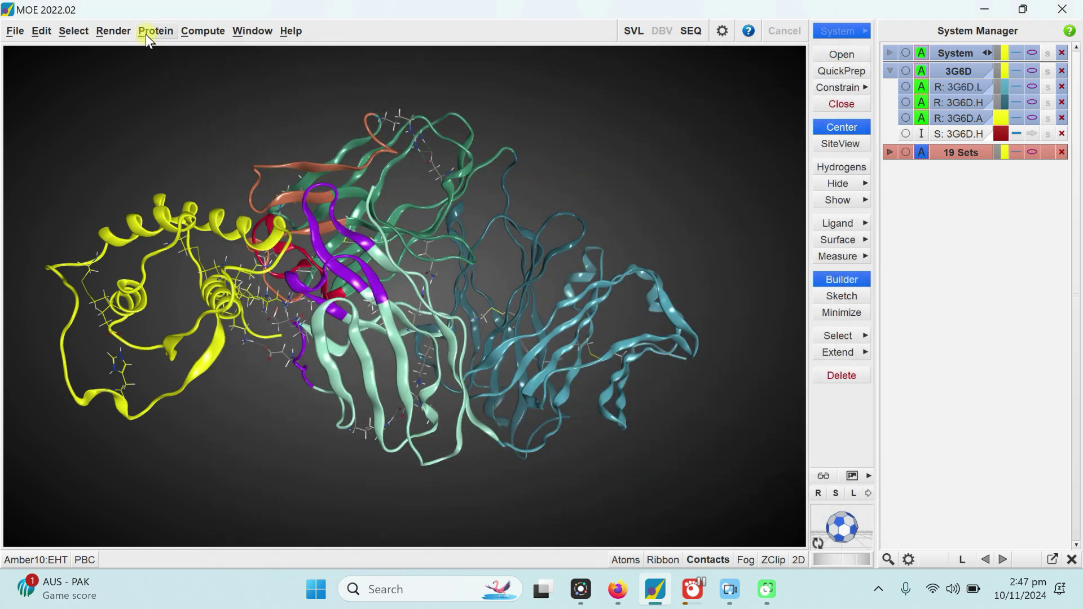
Open the Protein-Protein Dock setup and move it aside so the antigen and the antibody's CDR loops can be seen.
{"action": "left_click", "coordinate": [146, 31]}
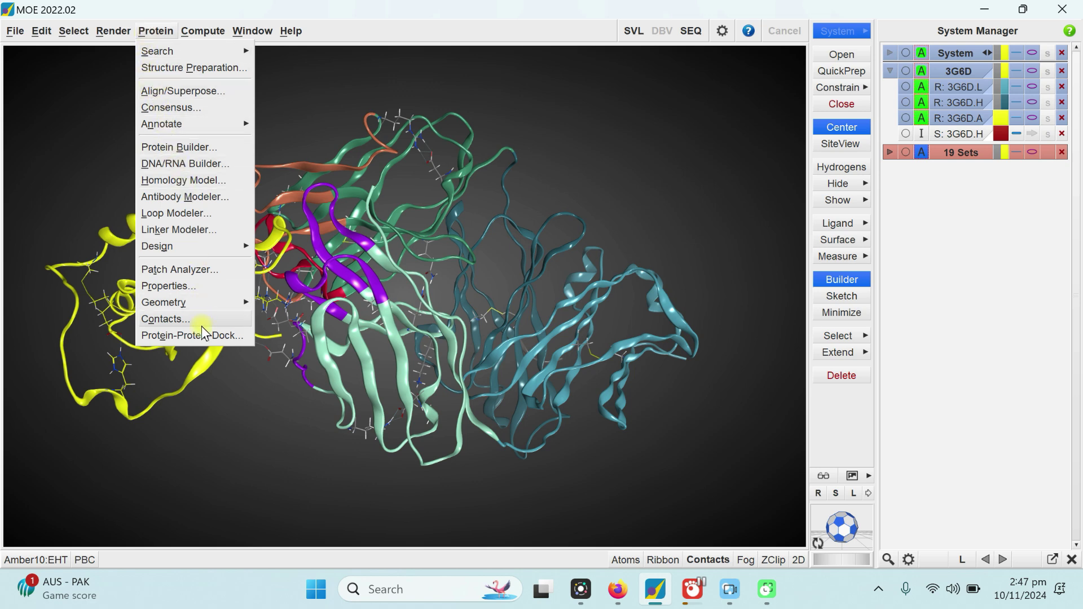
{"action": "left_click", "coordinate": [217, 338]}
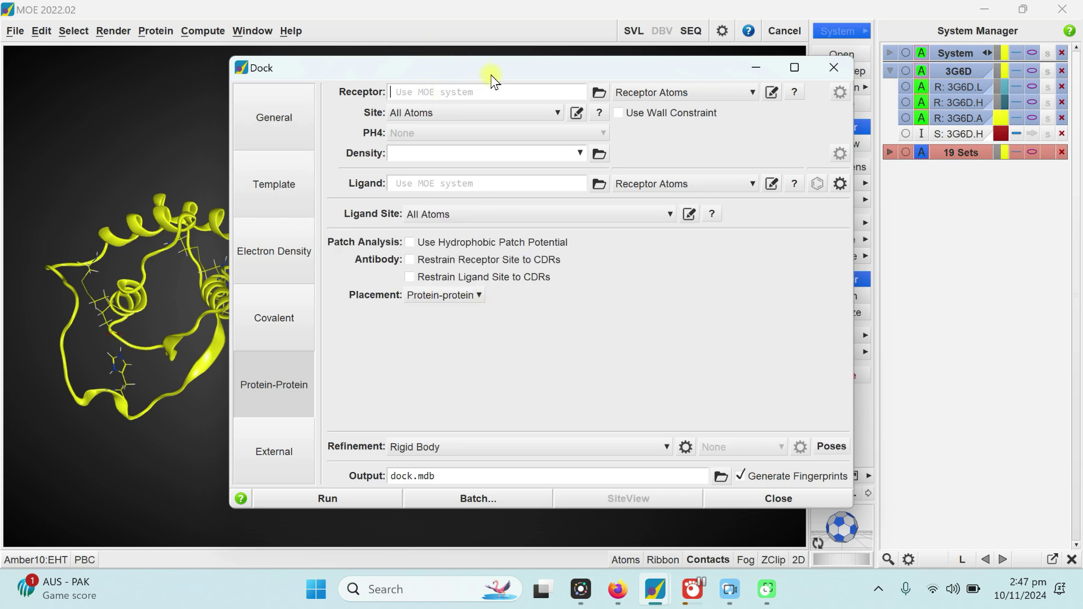
{"action": "left_click_drag", "start_coordinate": [499, 74], "coordinate": [433, 75]}
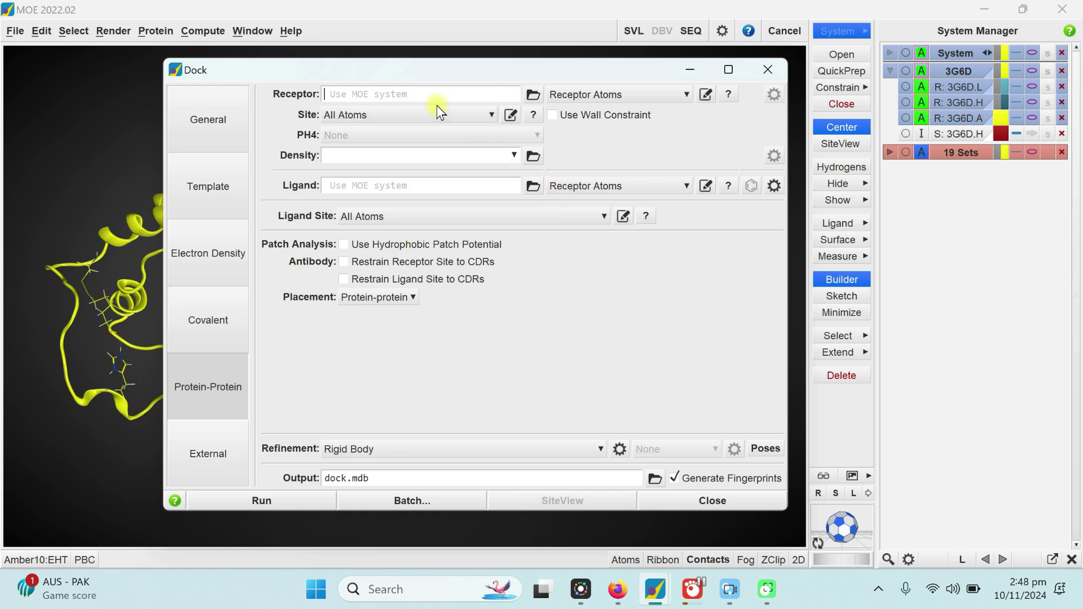
{"action": "left_click_drag", "start_coordinate": [396, 67], "coordinate": [793, 58]}
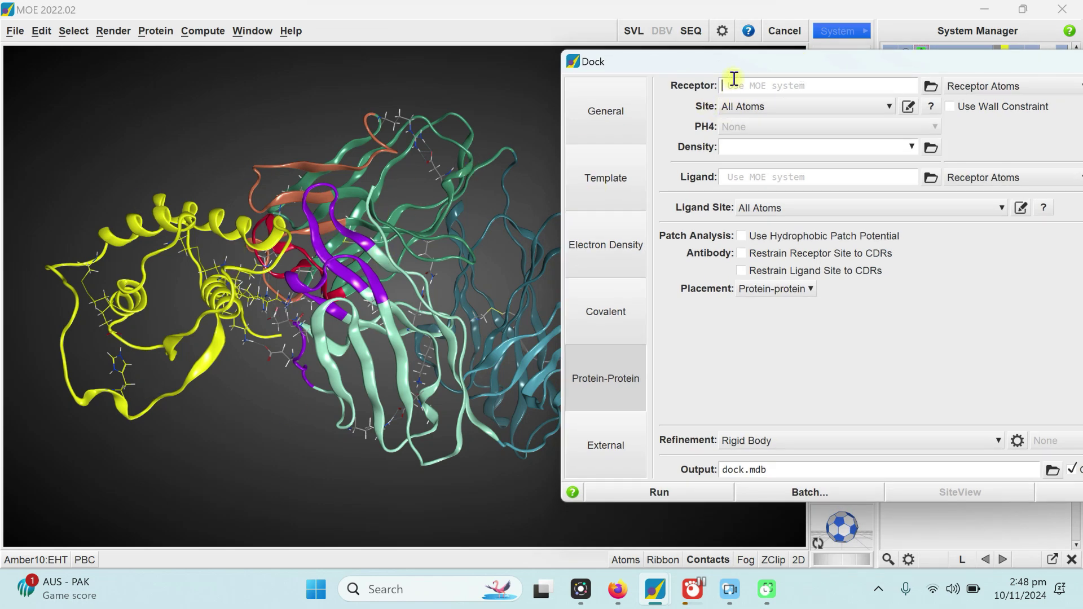
{"action": "left_click_drag", "start_coordinate": [736, 62], "coordinate": [652, 65]}
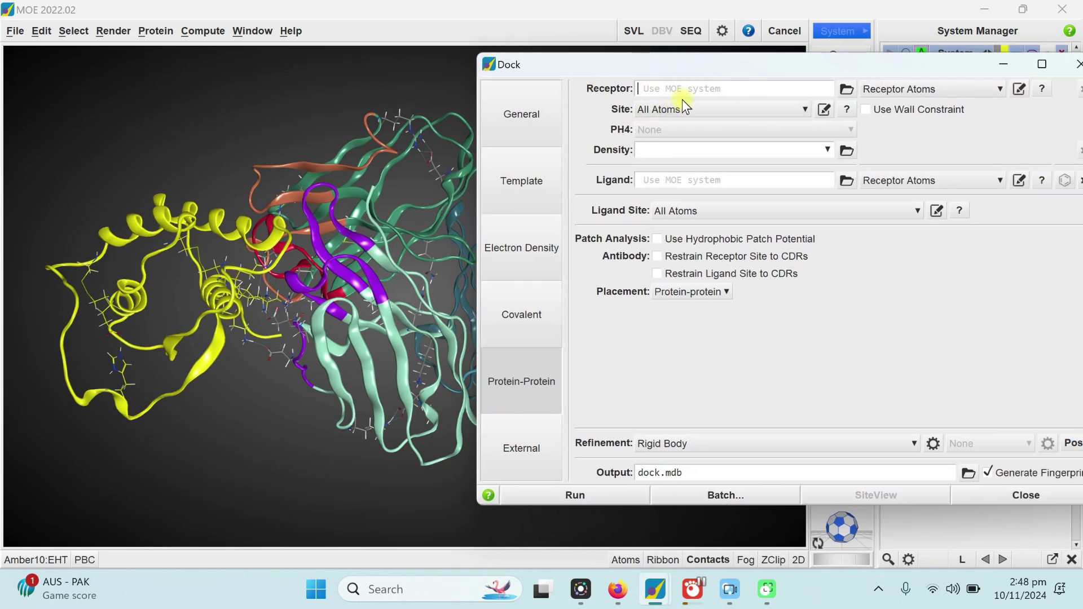
{"action": "left_click", "coordinate": [436, 254]}
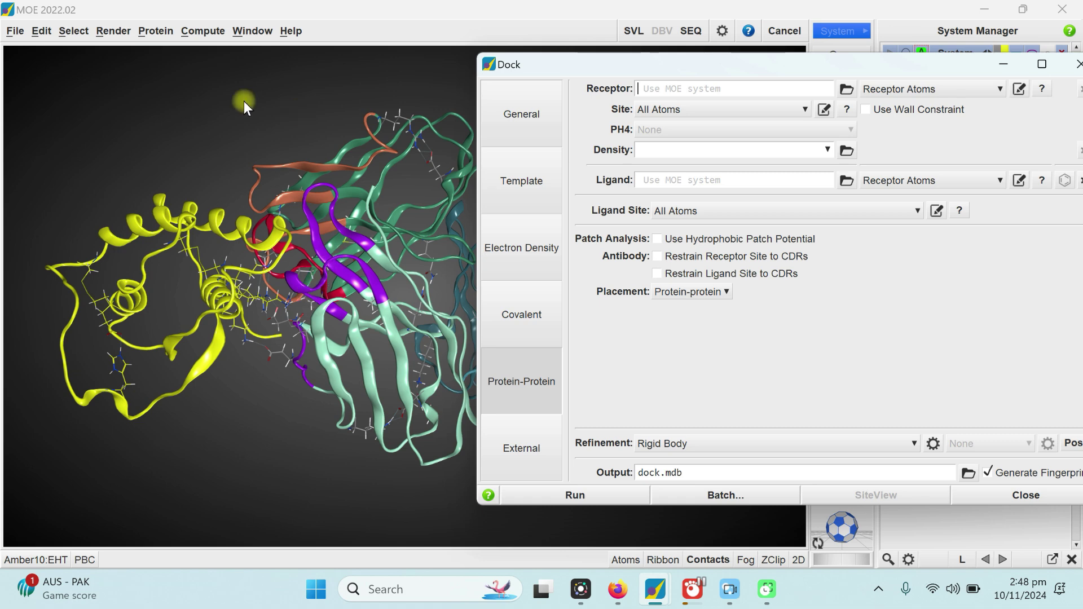
Set the docking receptor to Antigen, keeping its site at All Atoms, and set the ligand to Antibody.
{"action": "left_click", "coordinate": [912, 89]}
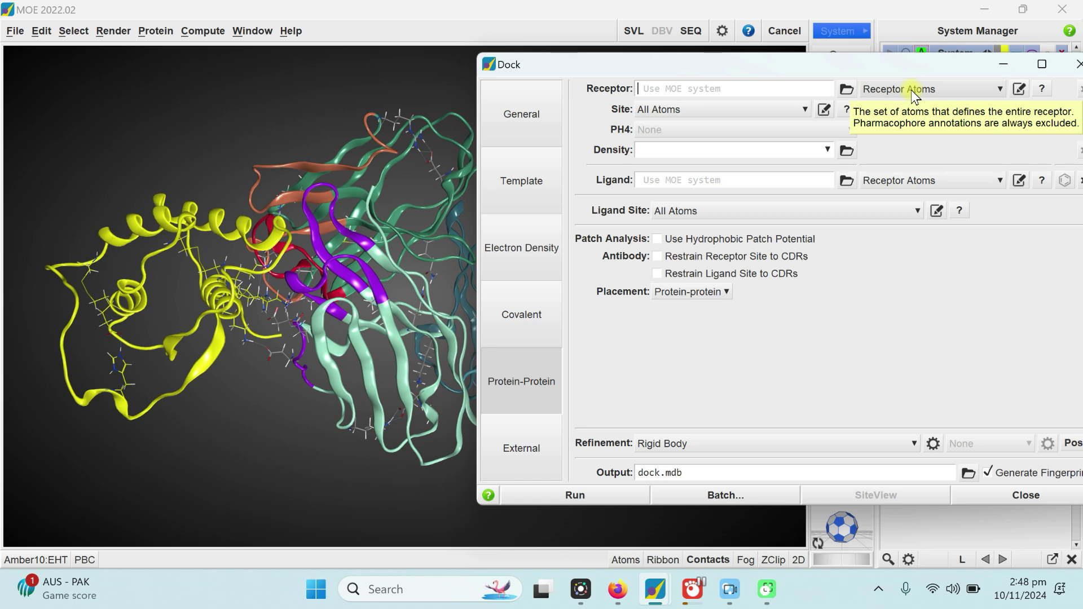
{"action": "left_click", "coordinate": [901, 89]}
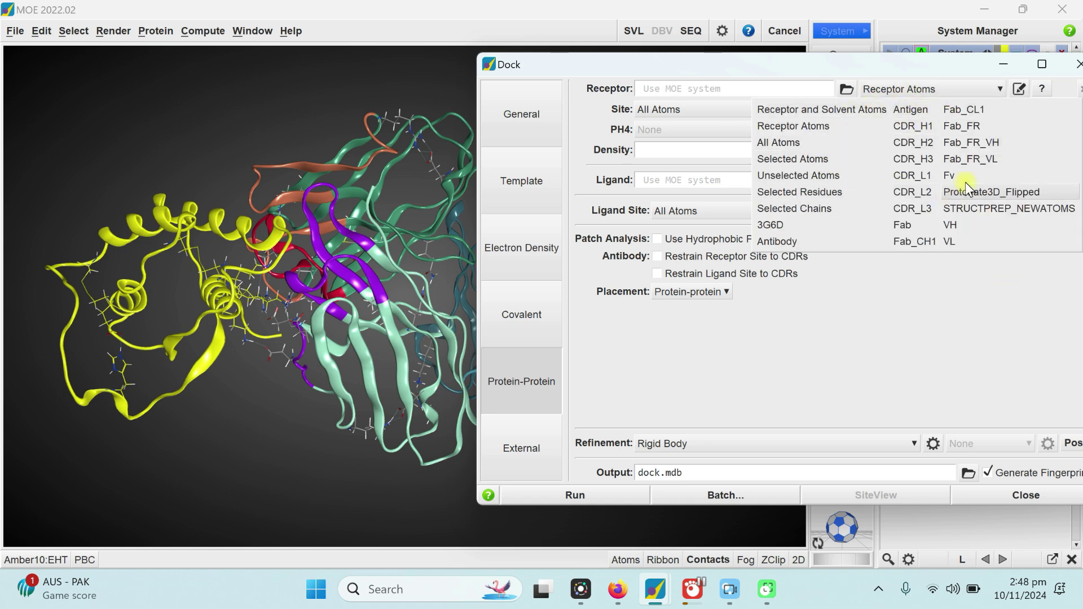
{"action": "left_click", "coordinate": [905, 110]}
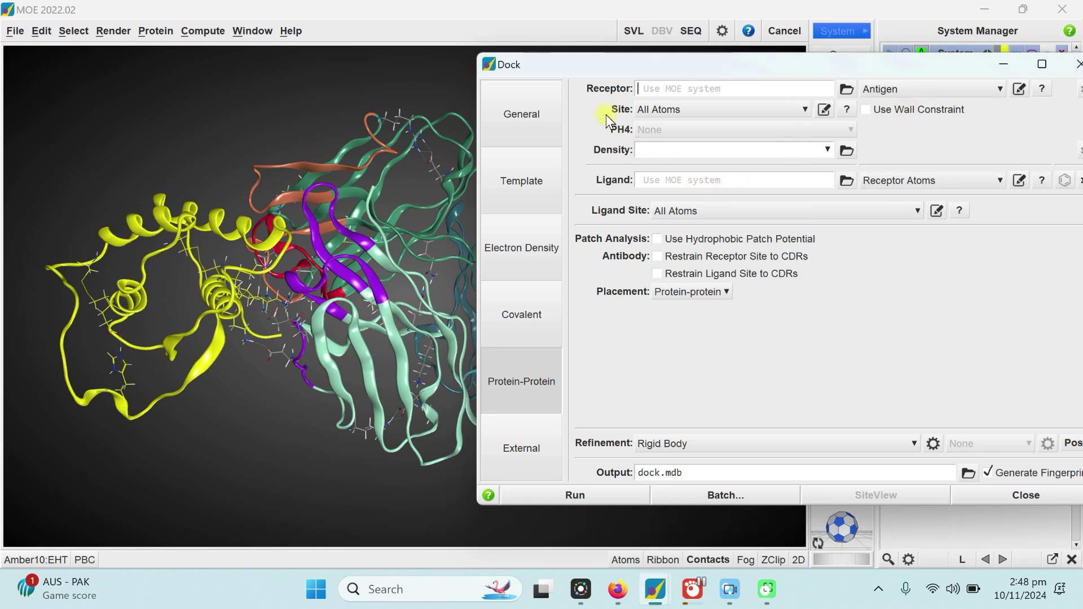
{"action": "left_click", "coordinate": [688, 116]}
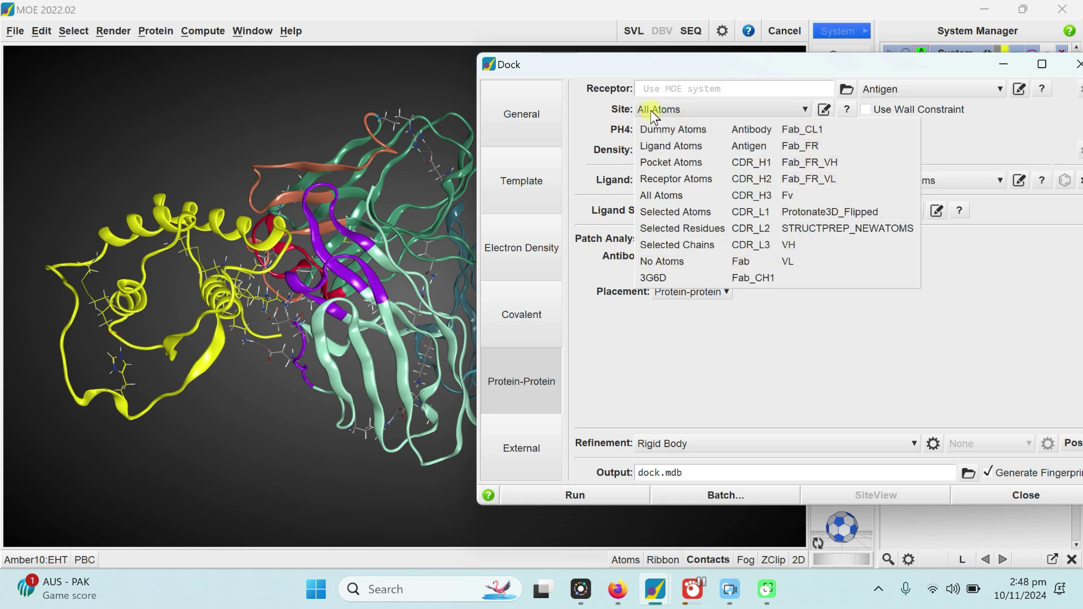
{"action": "left_click", "coordinate": [850, 337]}
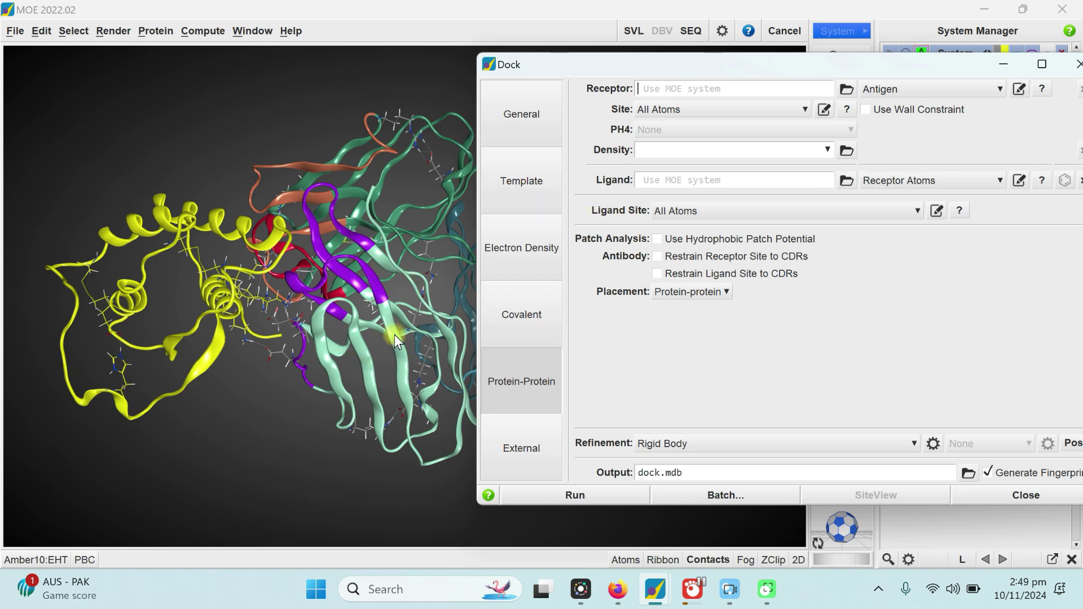
{"action": "left_click", "coordinate": [908, 176]}
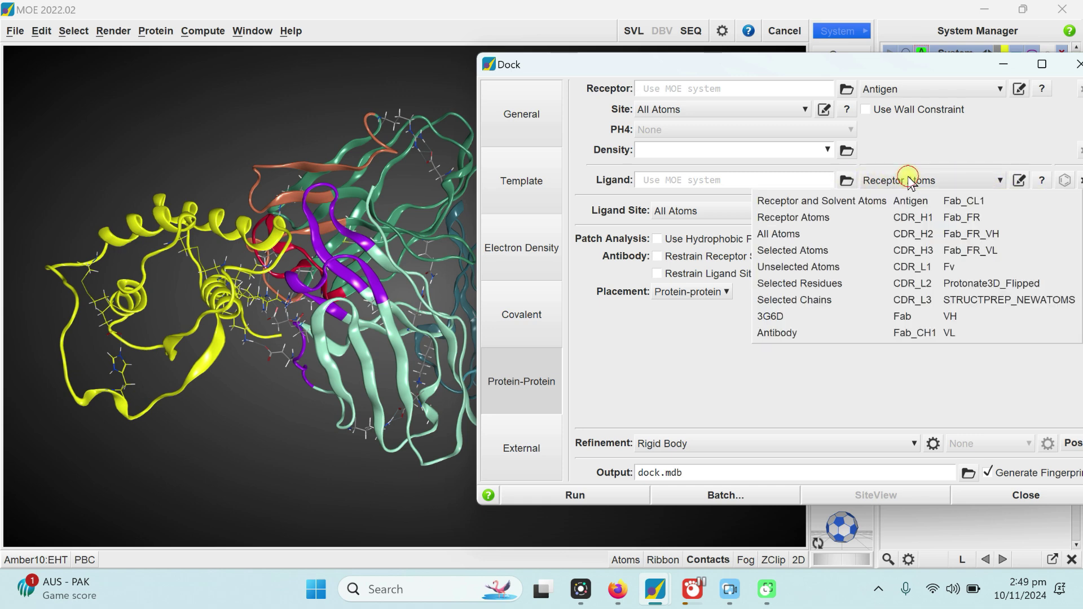
{"action": "left_click", "coordinate": [796, 333]}
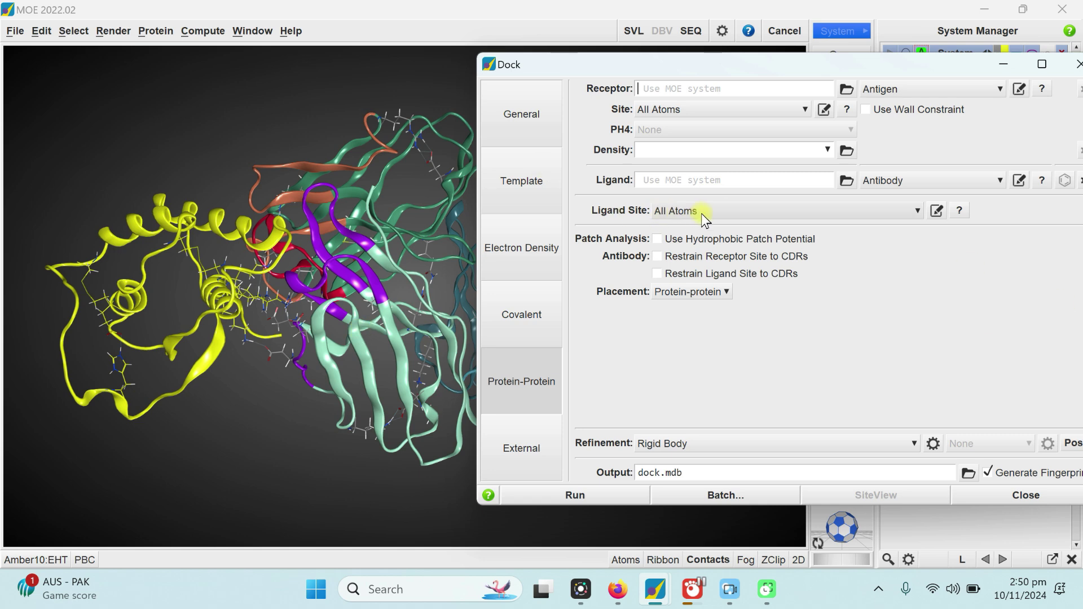
Set the ligand site to Fv for the antibody ligand.
{"action": "mouse_move", "coordinate": [702, 215]}
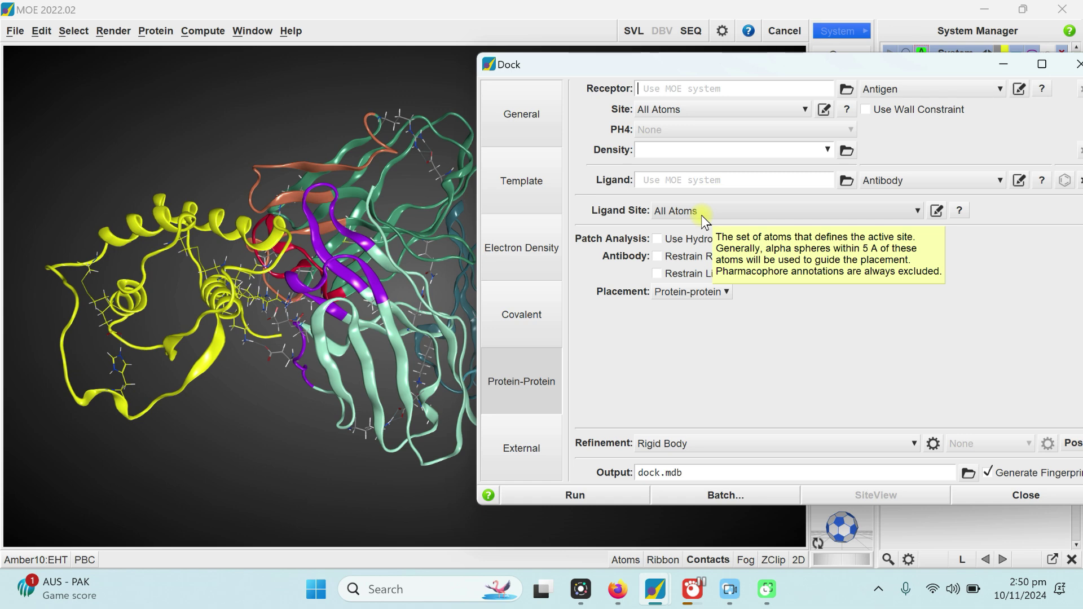
{"action": "left_click", "coordinate": [701, 215]}
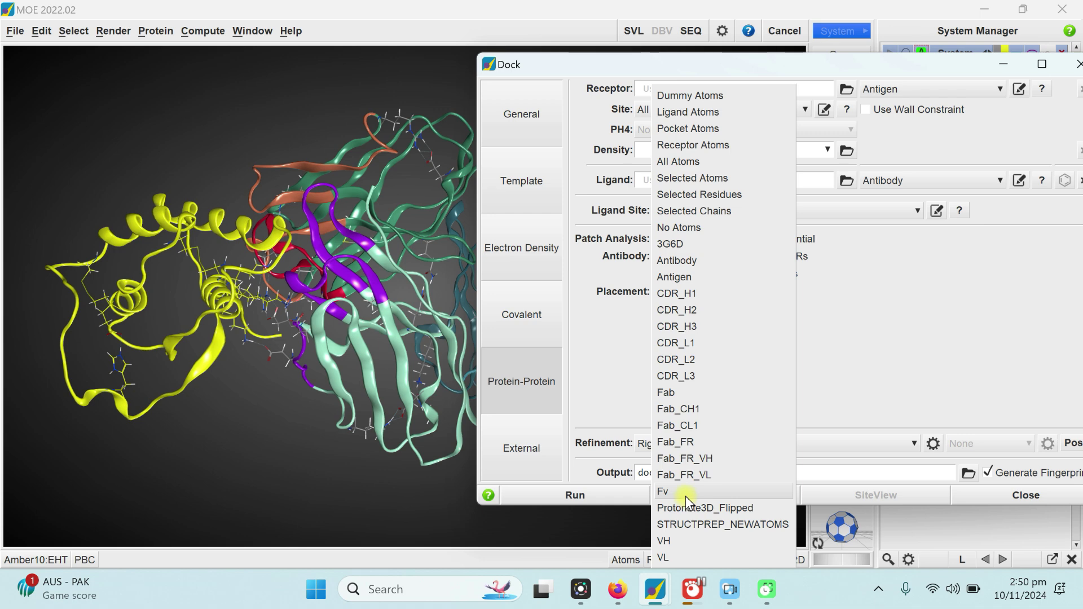
{"action": "left_click", "coordinate": [666, 491]}
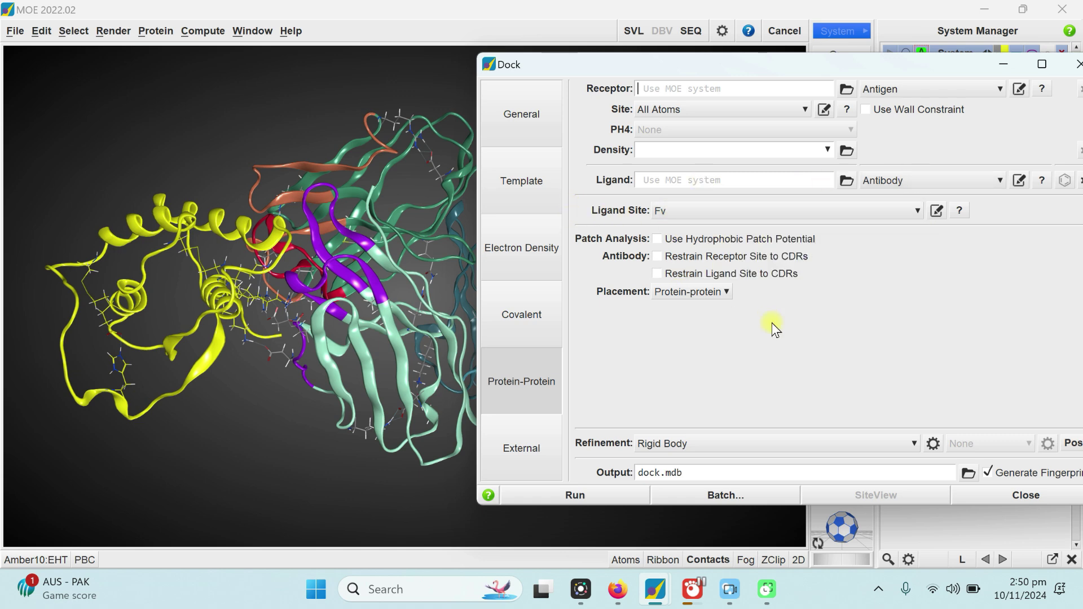
{"action": "left_click", "coordinate": [723, 211]}
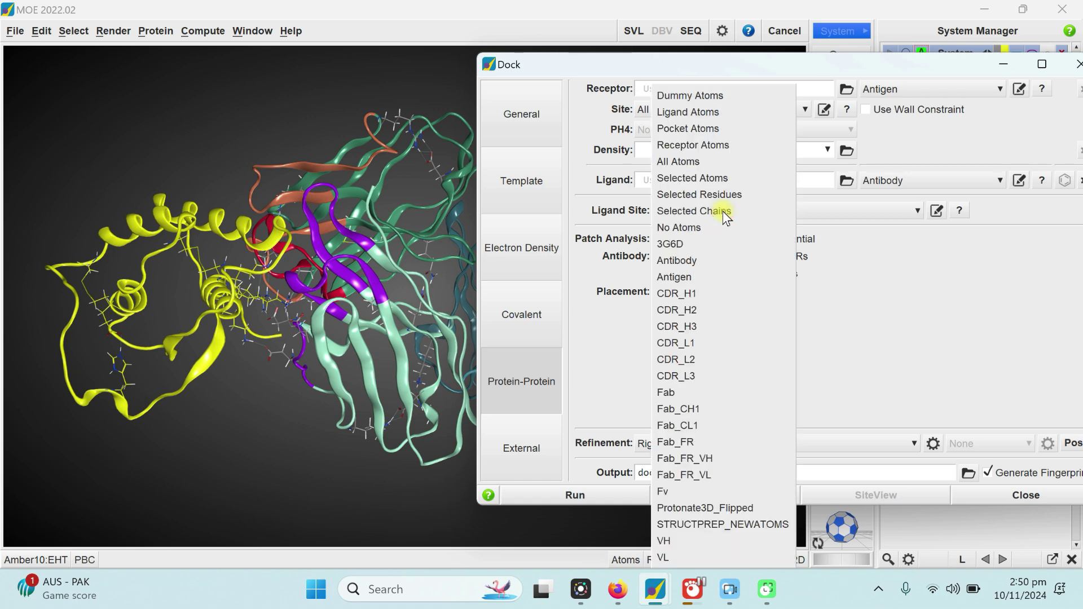
{"action": "left_click", "coordinate": [975, 317]}
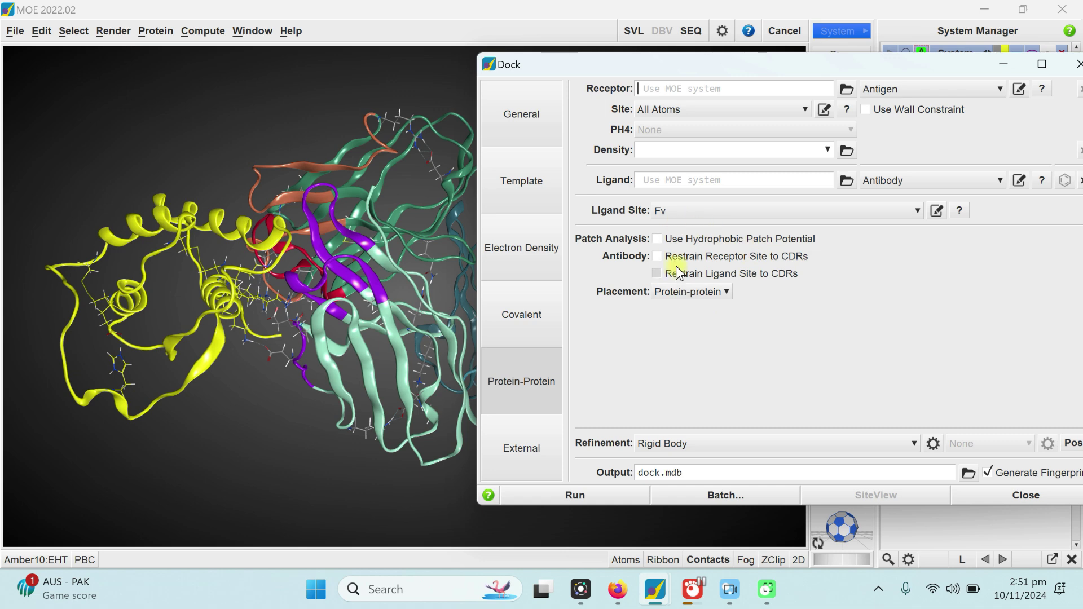
Enable the hydrophobic patch potential and restrain the ligand site to the CDRs.
{"action": "left_click", "coordinate": [656, 240]}
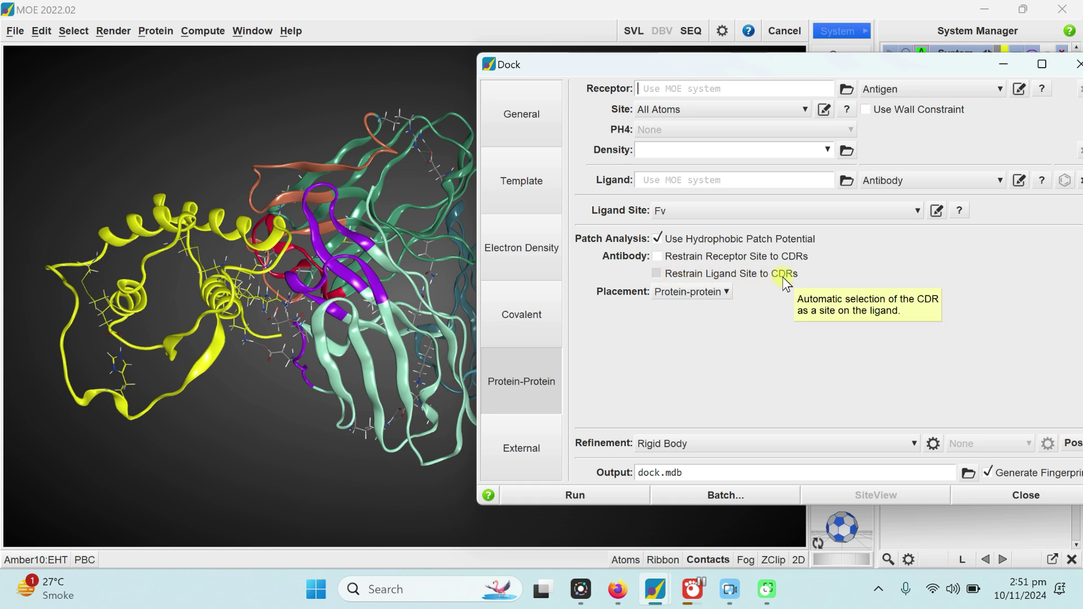
{"action": "left_click", "coordinate": [656, 273]}
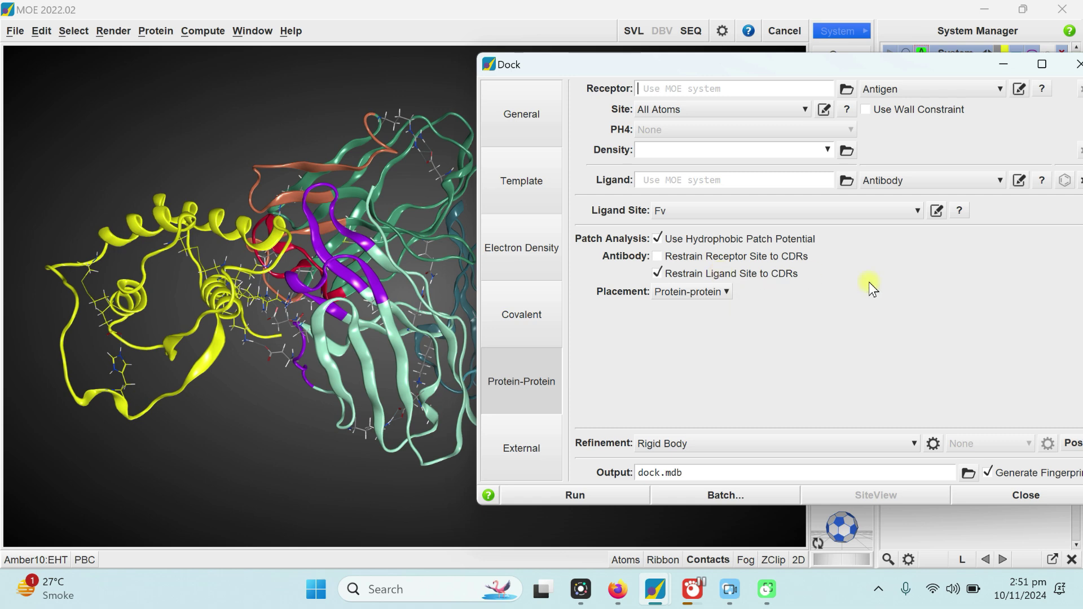
{"action": "left_click_drag", "start_coordinate": [747, 63], "coordinate": [578, 66]}
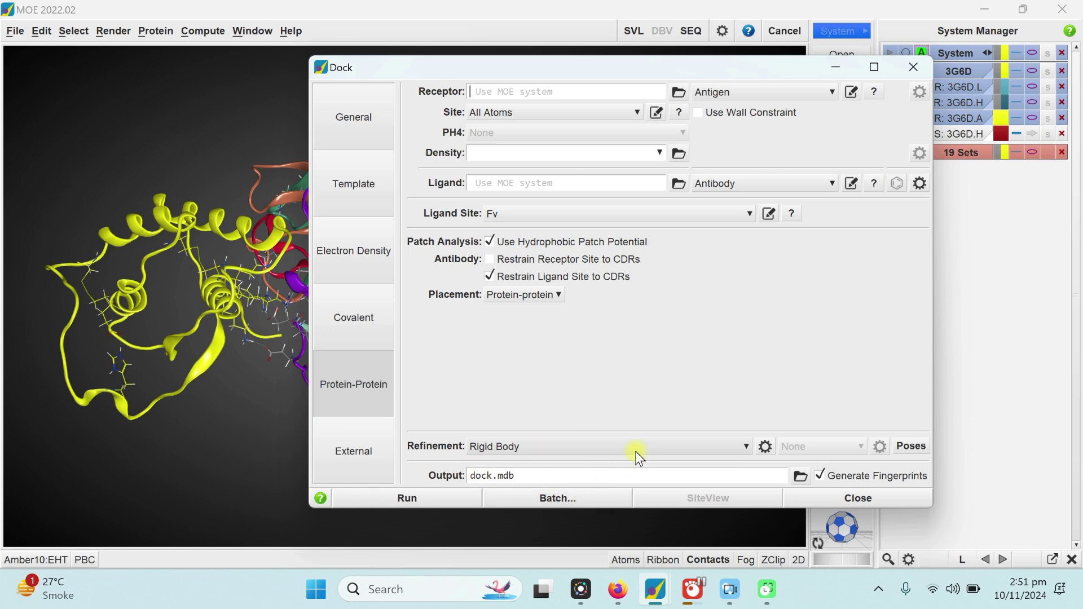
Keep Rigid Body refinement and accept the poses to retain, with 10000 for pre-placement and 1000 for placement.
{"action": "left_click", "coordinate": [558, 449]}
{"action": "left_click", "coordinate": [559, 449]}
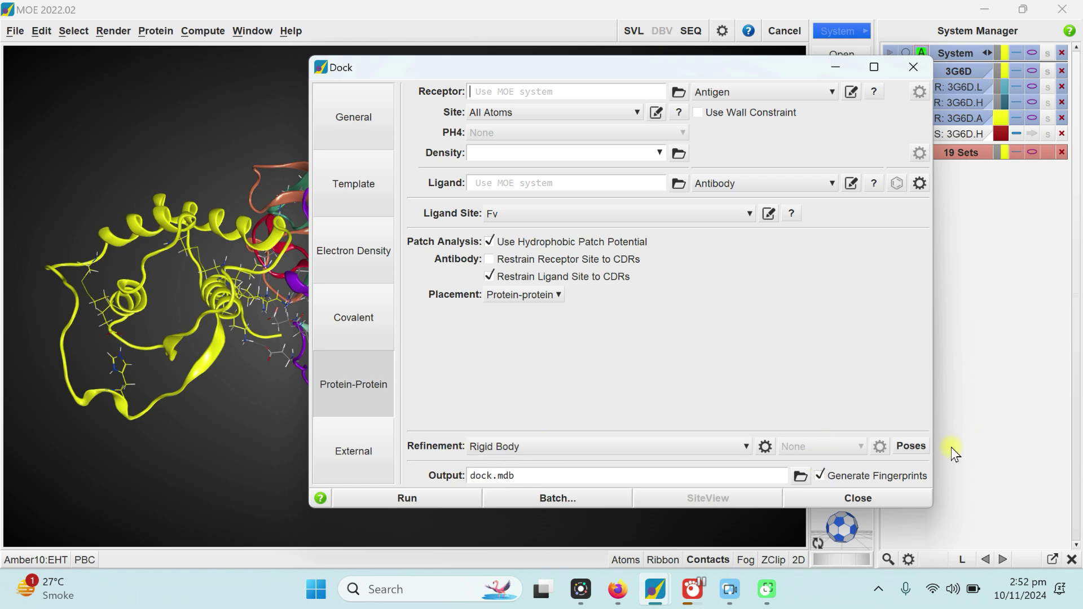
{"action": "left_click", "coordinate": [911, 446]}
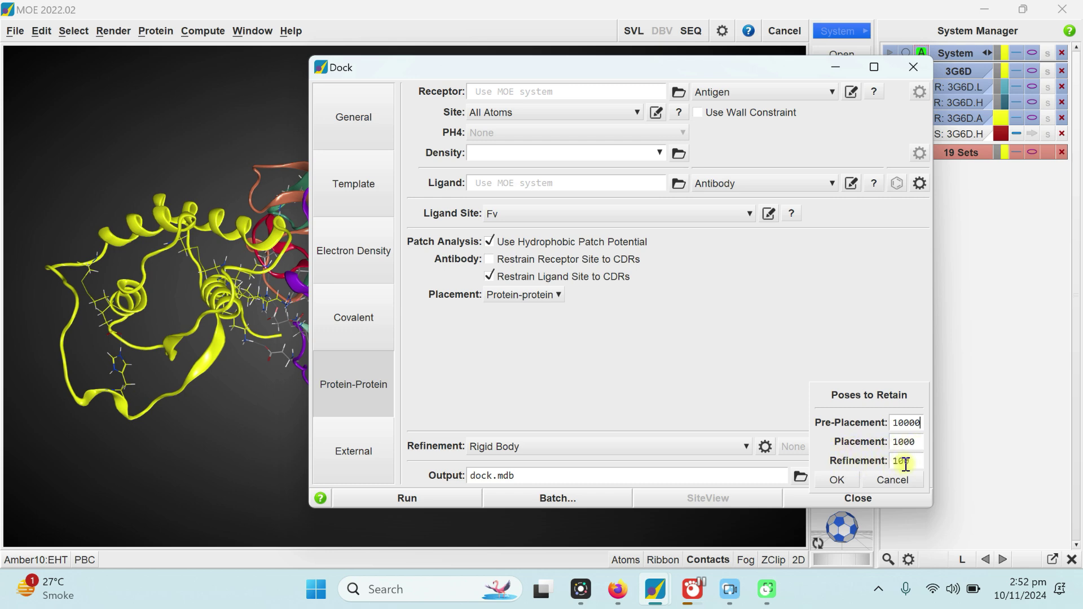
{"action": "left_click", "coordinate": [844, 481]}
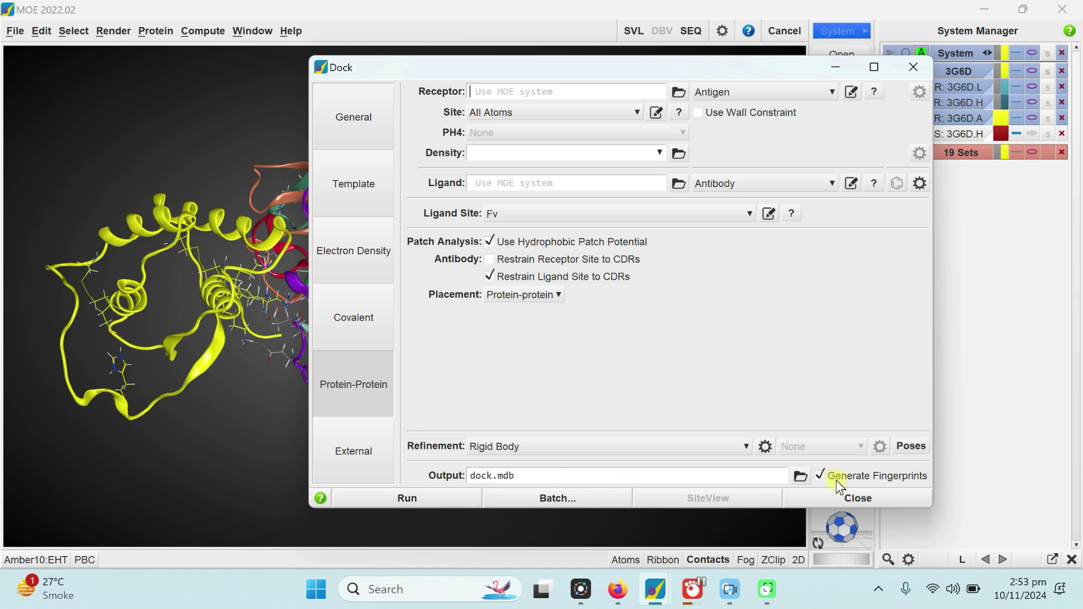
{"action": "left_click", "coordinate": [800, 476]}
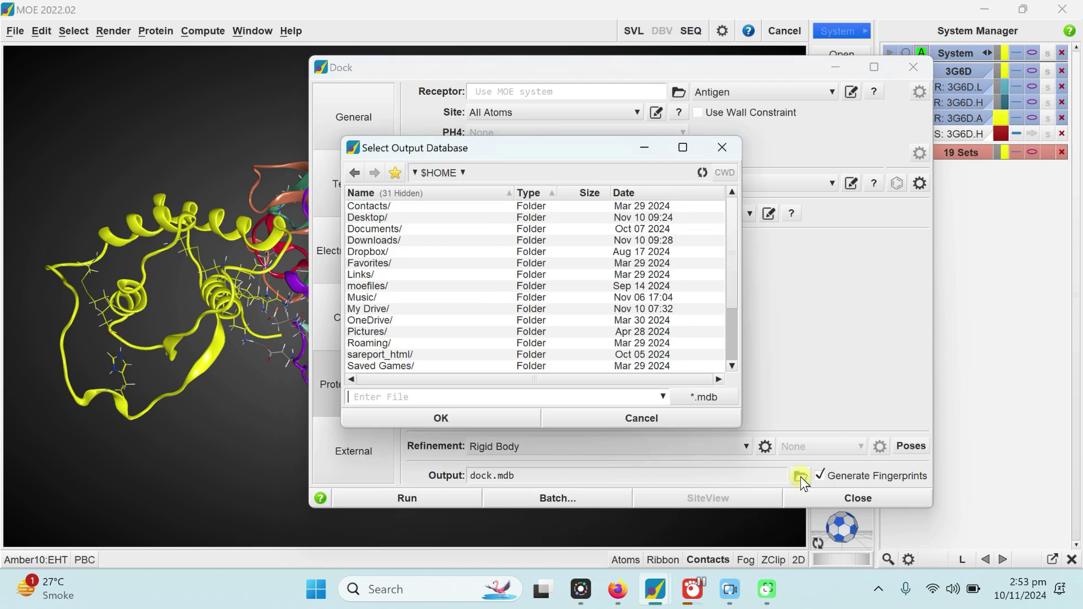
{"action": "double_click", "coordinate": [368, 218]}
{"action": "double_click", "coordinate": [384, 229]}
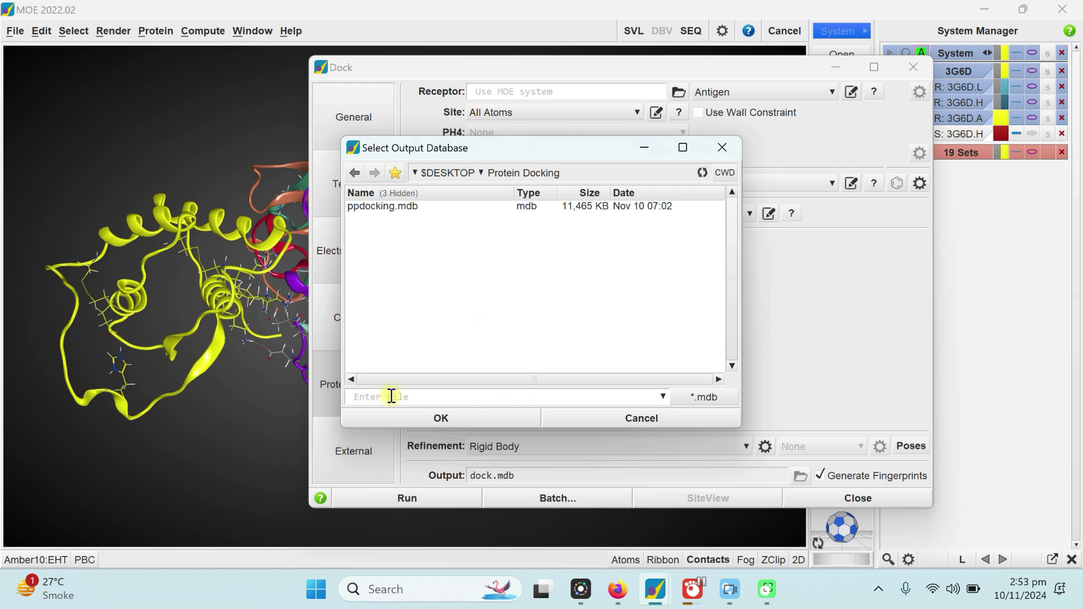
{"action": "left_click", "coordinate": [638, 417]}
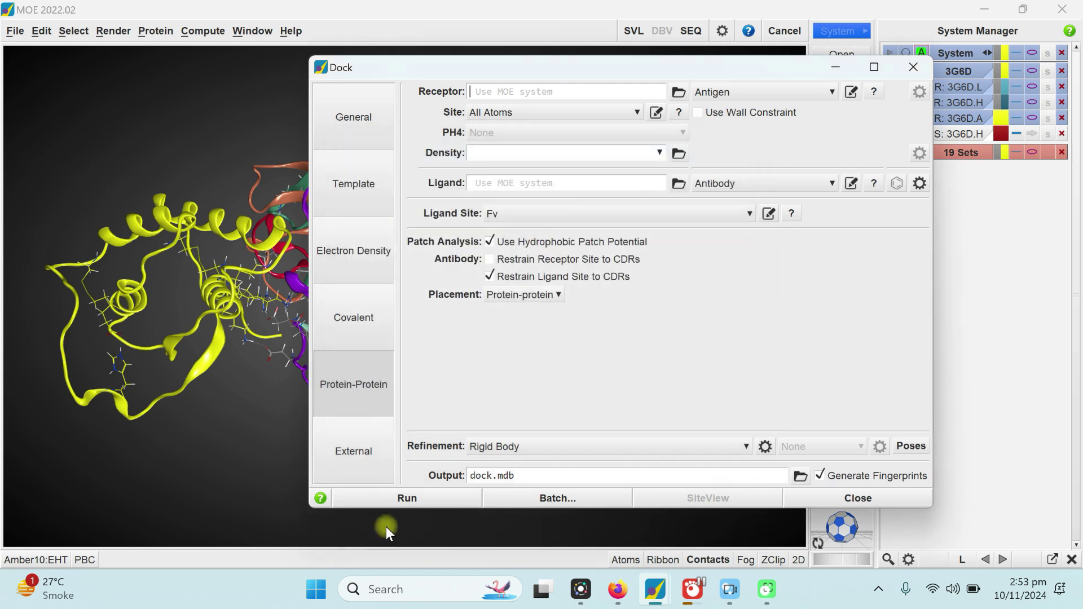
Name the output database ppdocking.mdb and run the docking, agreeing to ignore the selected atoms.
{"action": "left_click", "coordinate": [472, 476]}
{"action": "type", "text": "ppdocking"}
{"action": "left_click", "coordinate": [407, 498]}
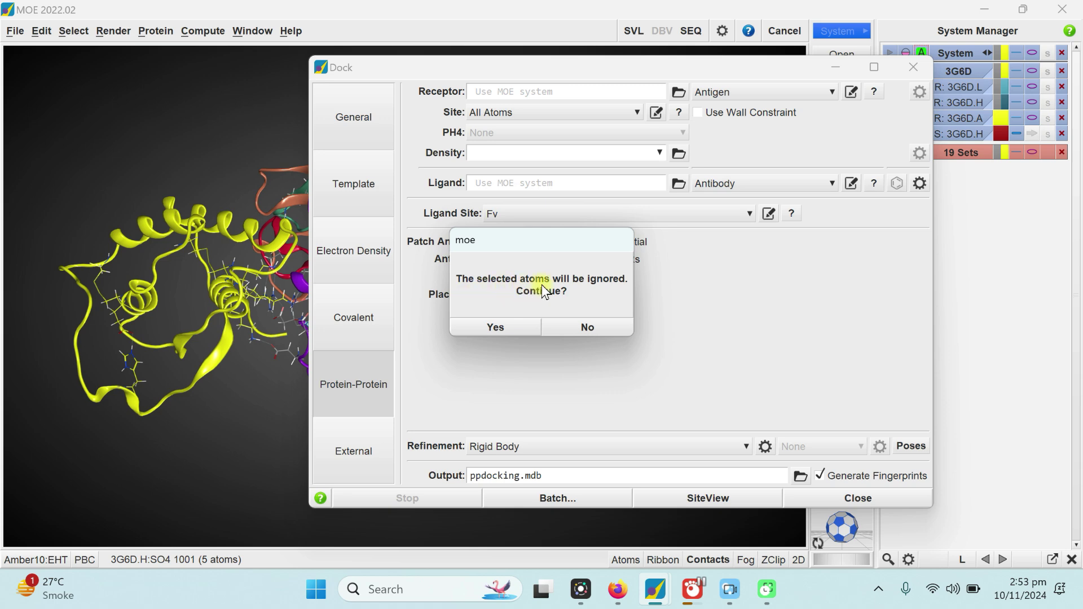
{"action": "left_click", "coordinate": [516, 326]}
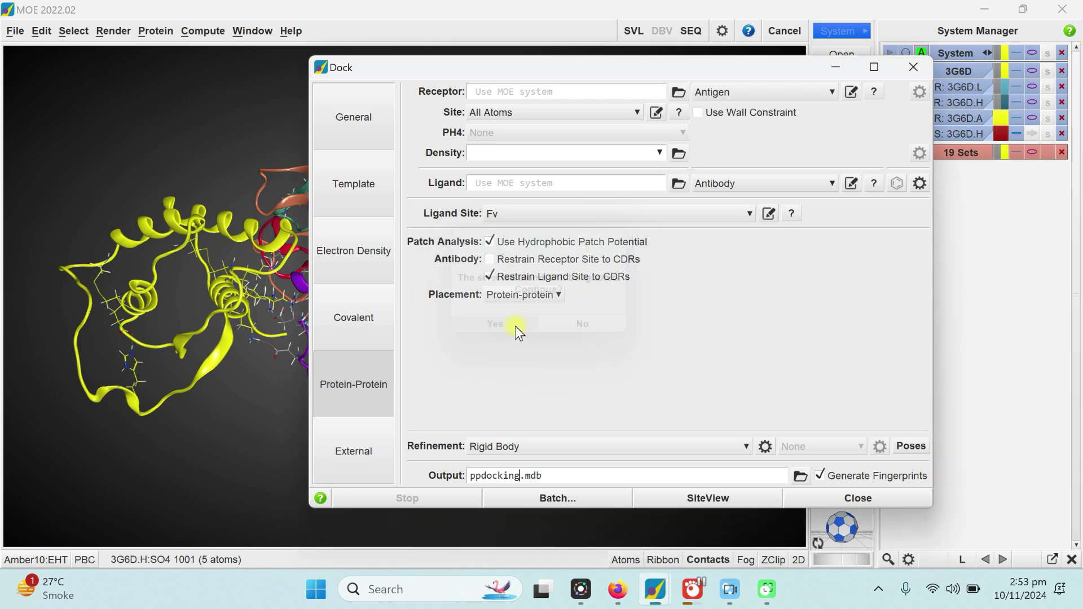
Move the Dock window aside to check the docking progress, and minimize it along with the empty database viewer.
{"action": "left_click_drag", "start_coordinate": [578, 71], "coordinate": [571, 94]}
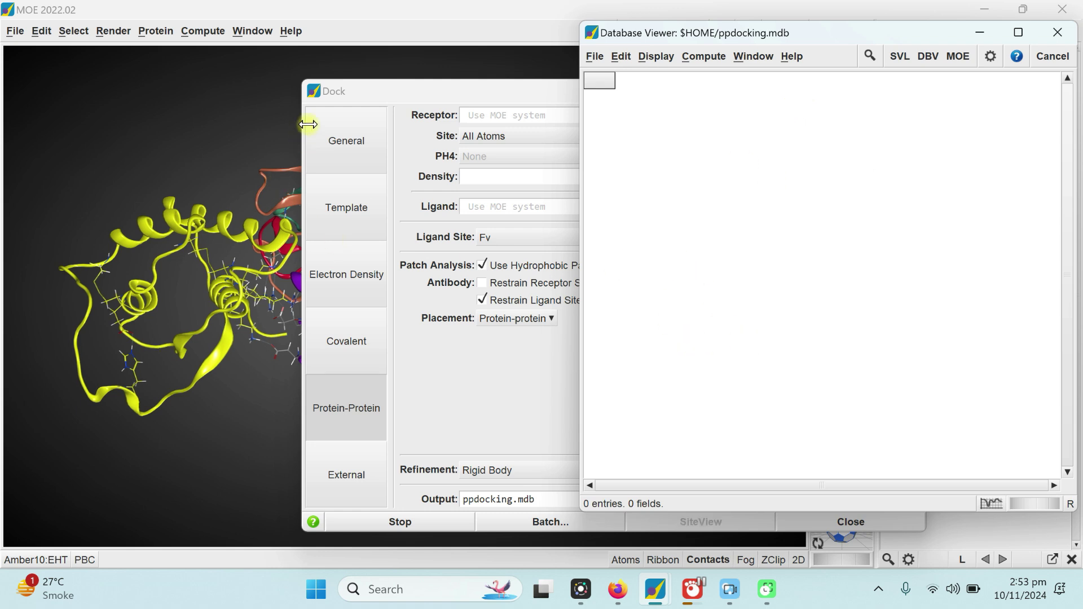
{"action": "left_click", "coordinate": [410, 91]}
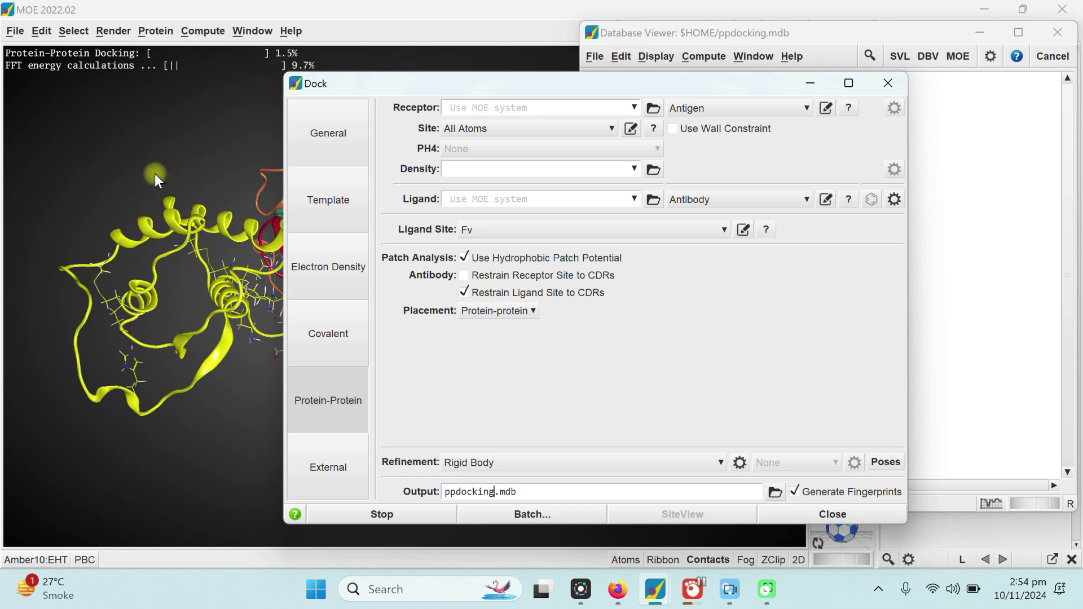
{"action": "left_click", "coordinate": [807, 83]}
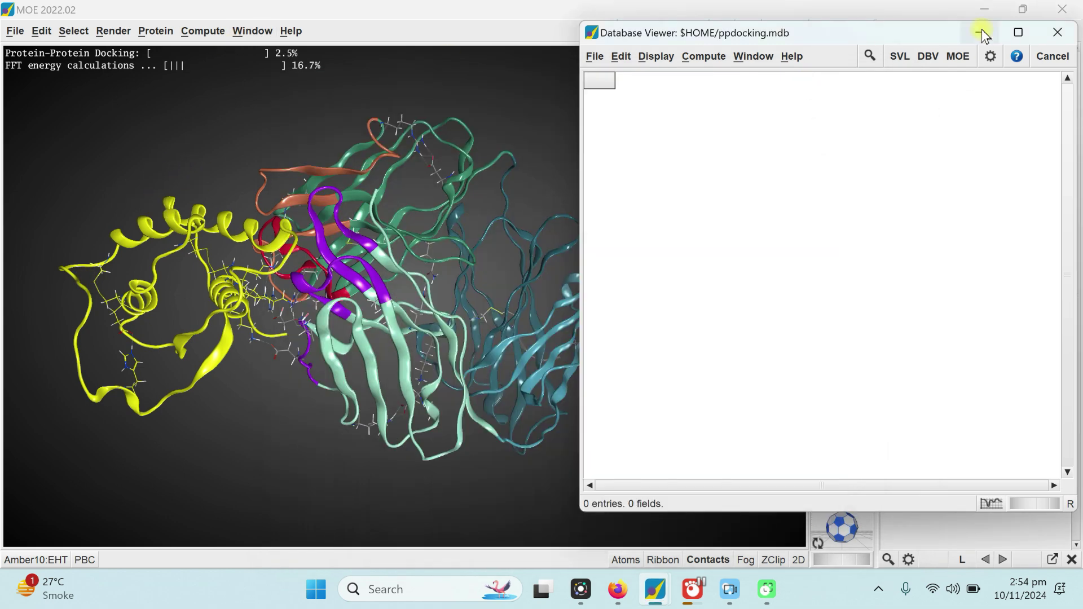
{"action": "left_click", "coordinate": [982, 30]}
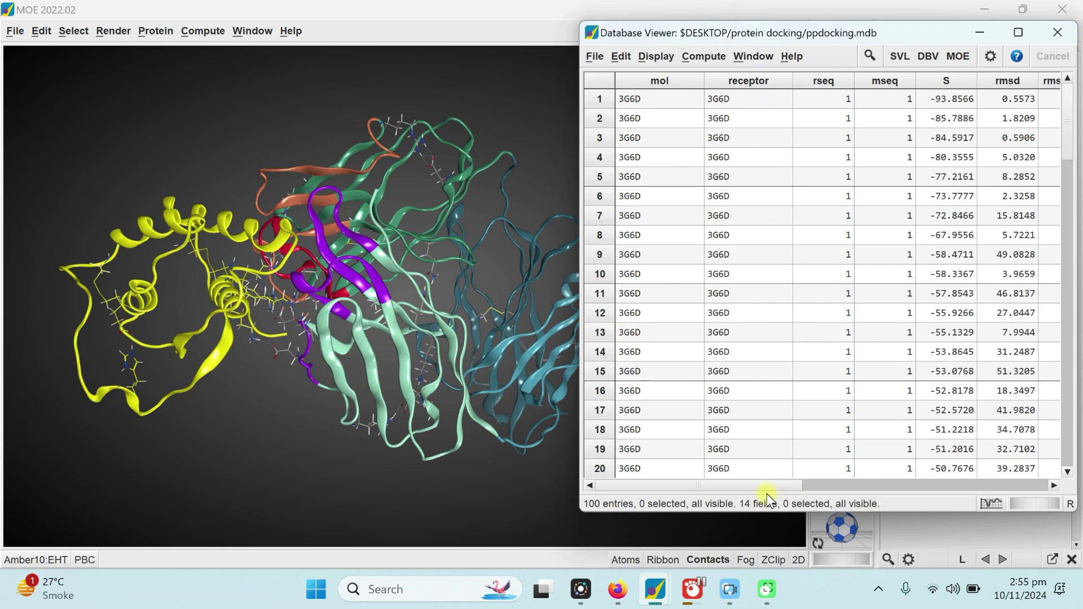
Close the docking results database viewer and the empty ppdocking.mdb viewer.
{"action": "left_click_drag", "start_coordinate": [757, 494], "coordinate": [731, 486]}
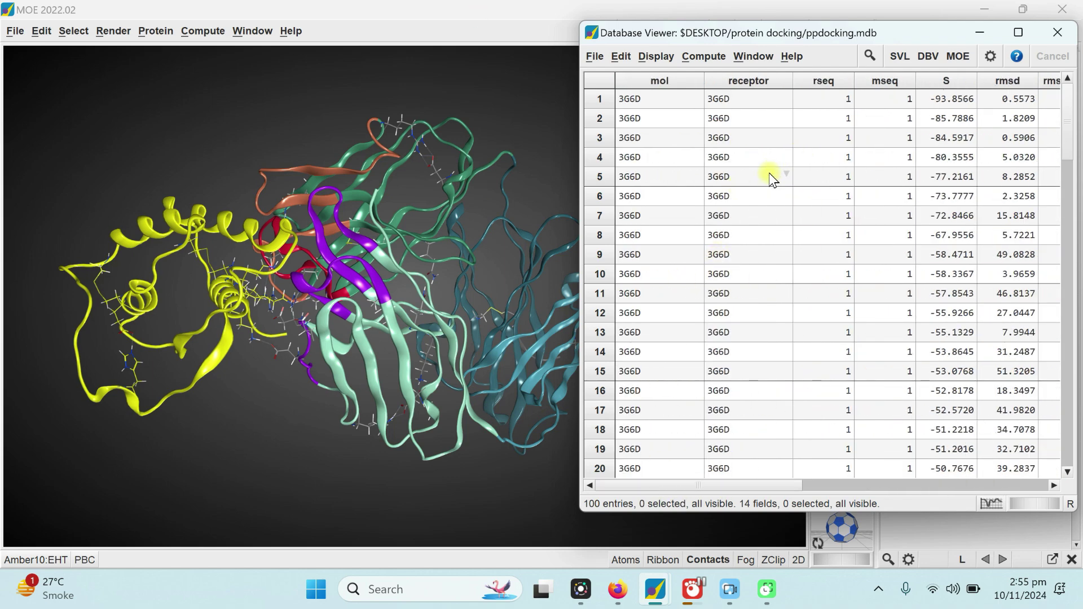
{"action": "left_click", "coordinate": [1060, 38]}
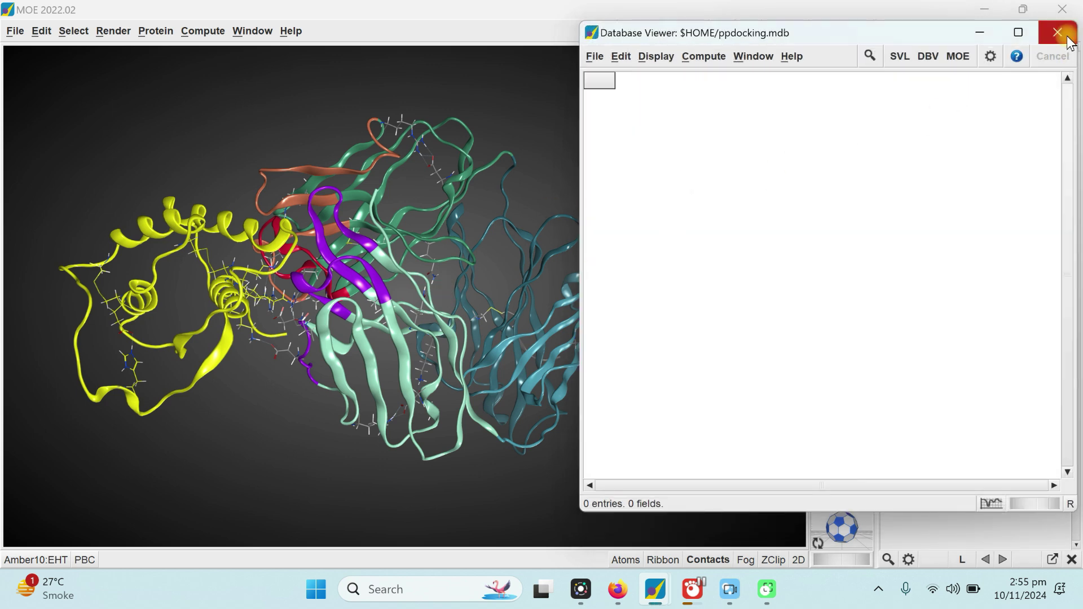
{"action": "left_click", "coordinate": [1068, 39]}
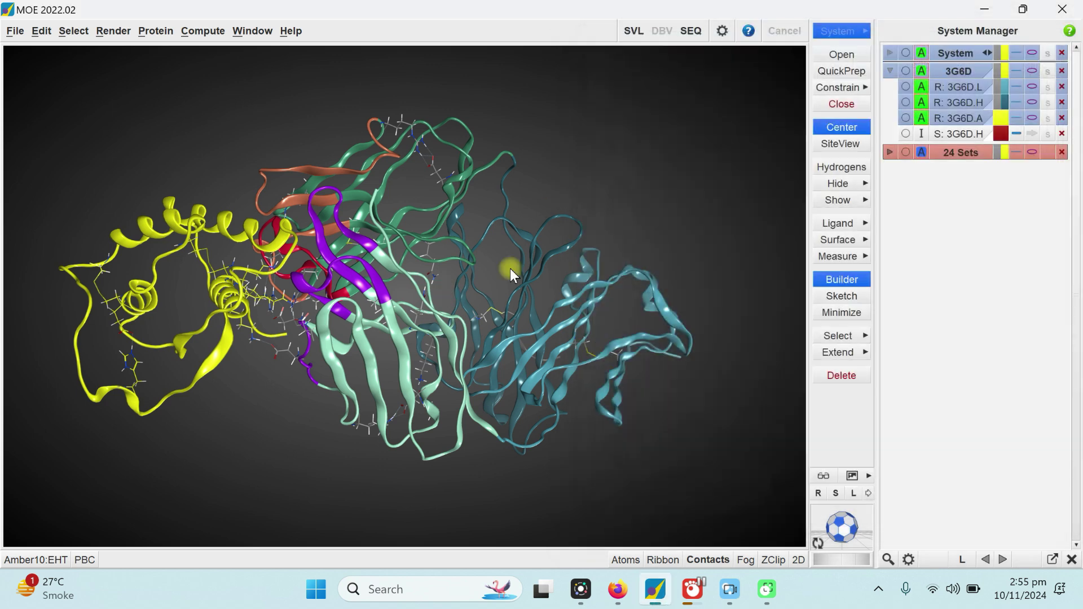
Open the docking results database ppdocking.mdb from the Protein Docking folder on the desktop.
{"action": "left_click", "coordinate": [13, 32]}
{"action": "left_click", "coordinate": [25, 67]}
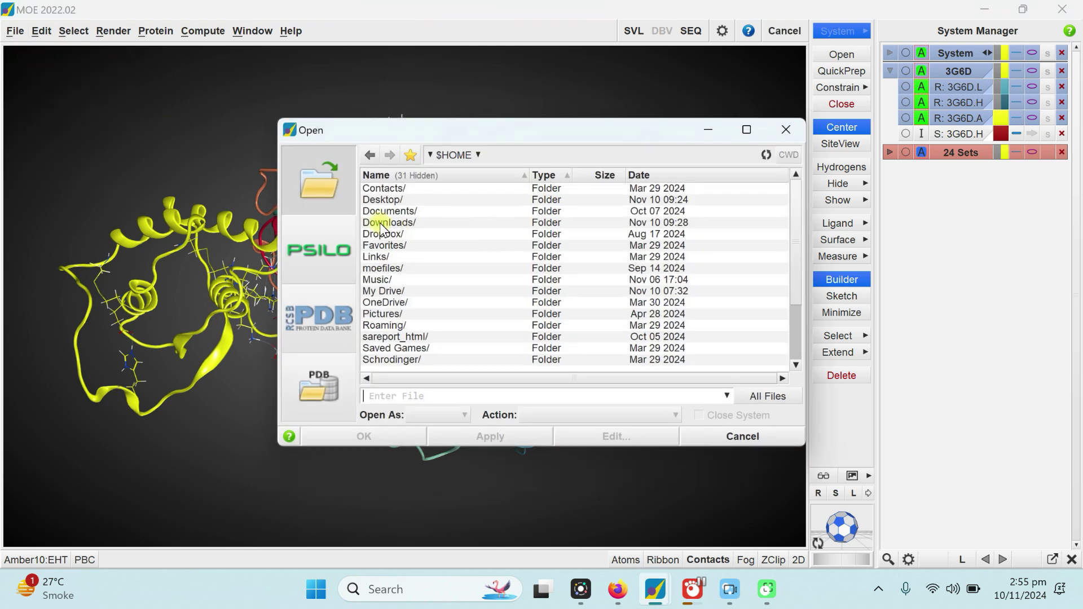
{"action": "double_click", "coordinate": [374, 200]}
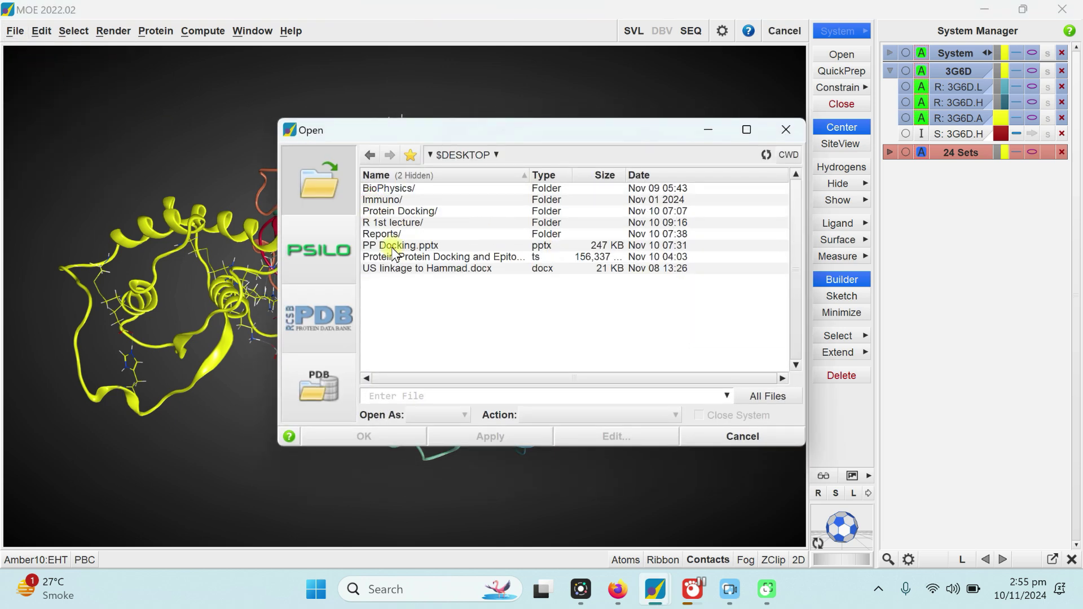
{"action": "double_click", "coordinate": [403, 212]}
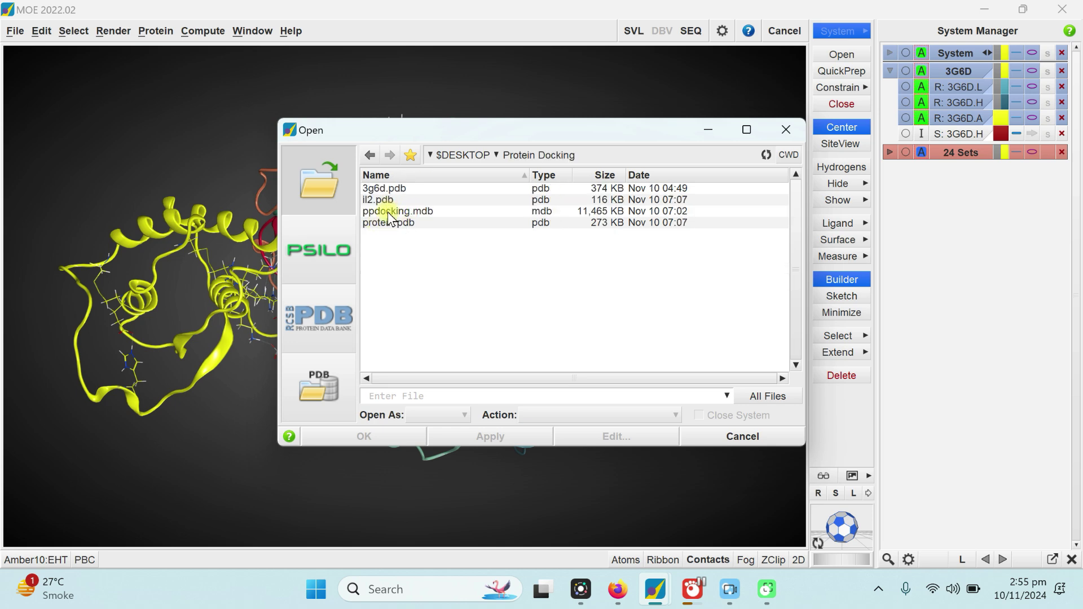
{"action": "double_click", "coordinate": [390, 212]}
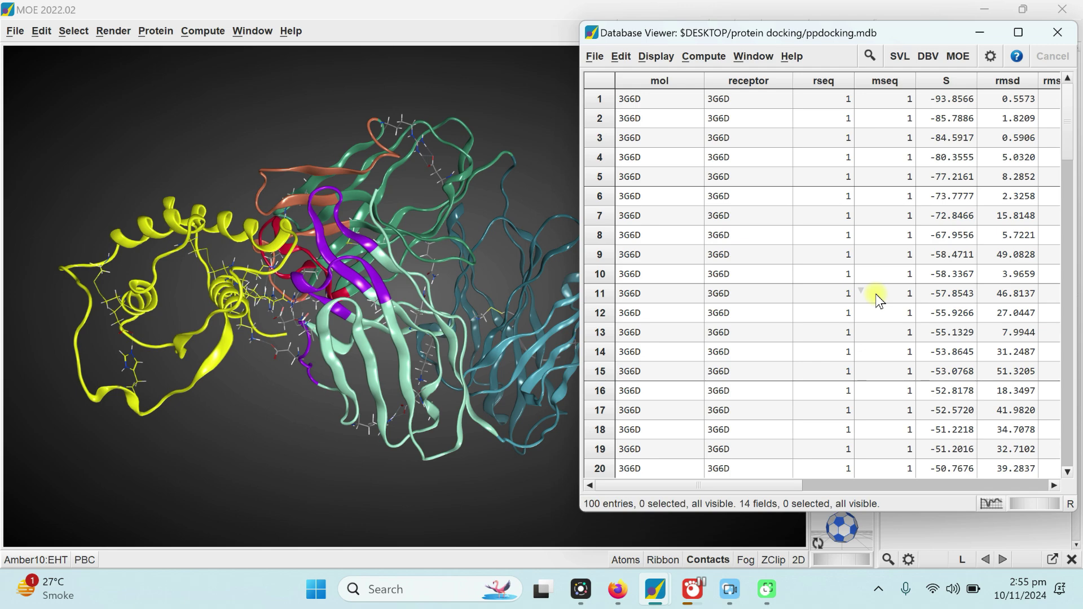
Maximize the database viewer and enlarge its rows so the mol and receptor structures are drawn, keeping several entries in view.
{"action": "left_click", "coordinate": [1018, 32]}
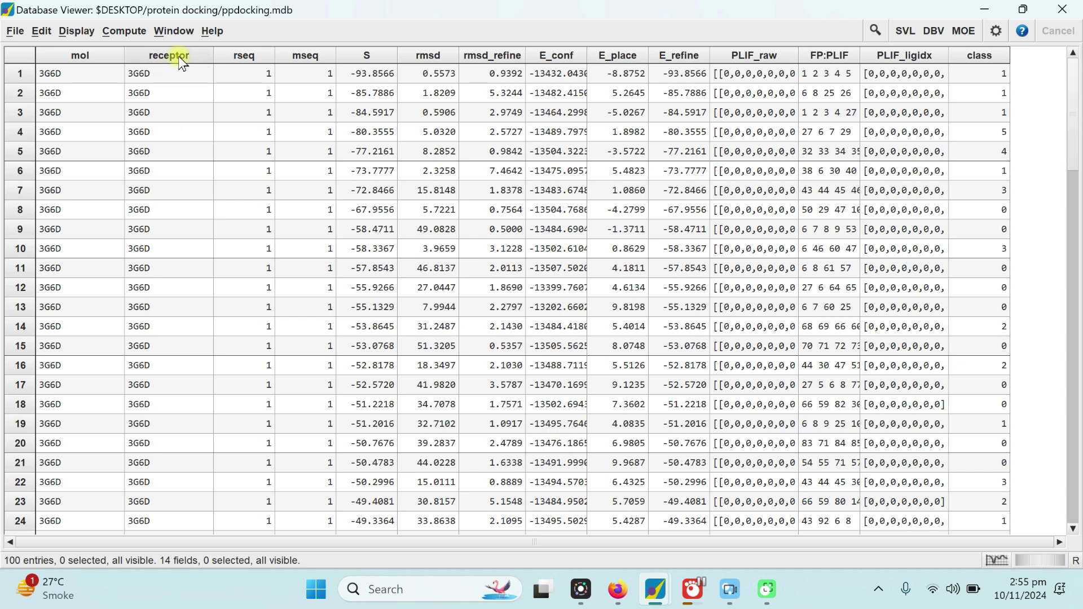
{"action": "left_click_drag", "start_coordinate": [88, 83], "coordinate": [99, 287]}
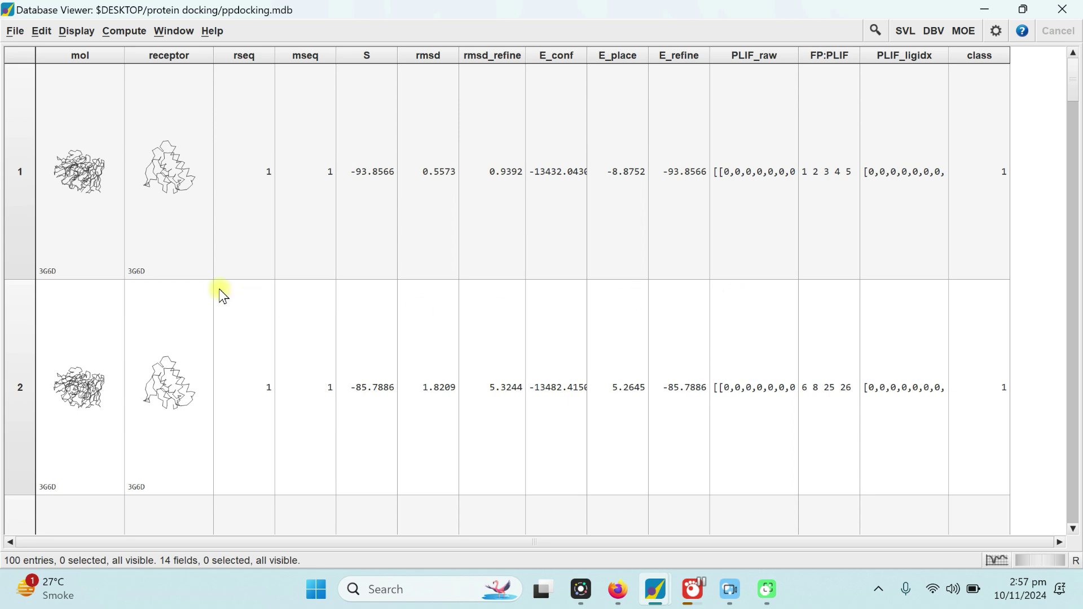
{"action": "left_click_drag", "start_coordinate": [101, 281], "coordinate": [131, 132]}
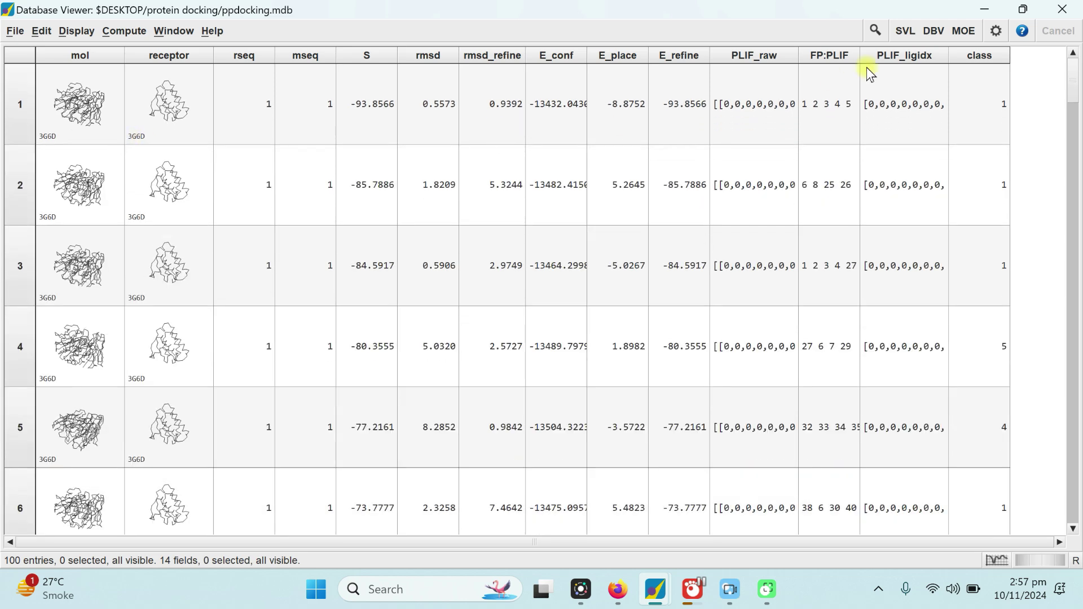
Restore the database viewer beside the 3D view and look through the docked poses, returning to the first entry.
{"action": "left_click", "coordinate": [1028, 8]}
{"action": "left_click_drag", "start_coordinate": [814, 27], "coordinate": [827, 29]}
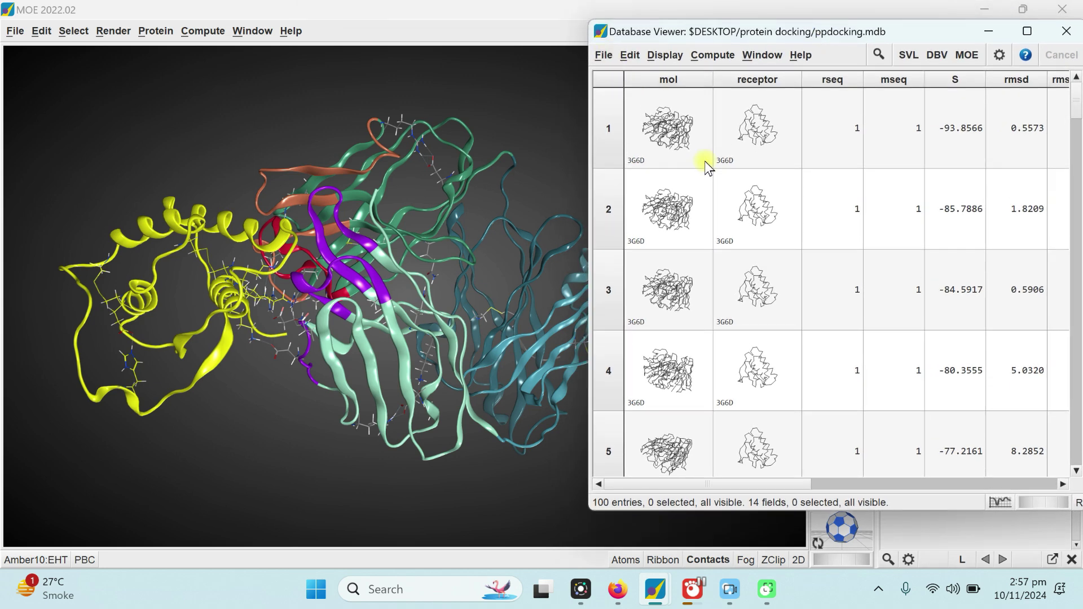
{"action": "scroll", "coordinate": [844, 265], "scroll_direction": "down", "scroll_amount": 12}
{"action": "scroll", "coordinate": [842, 258], "scroll_direction": "down", "scroll_amount": 20}
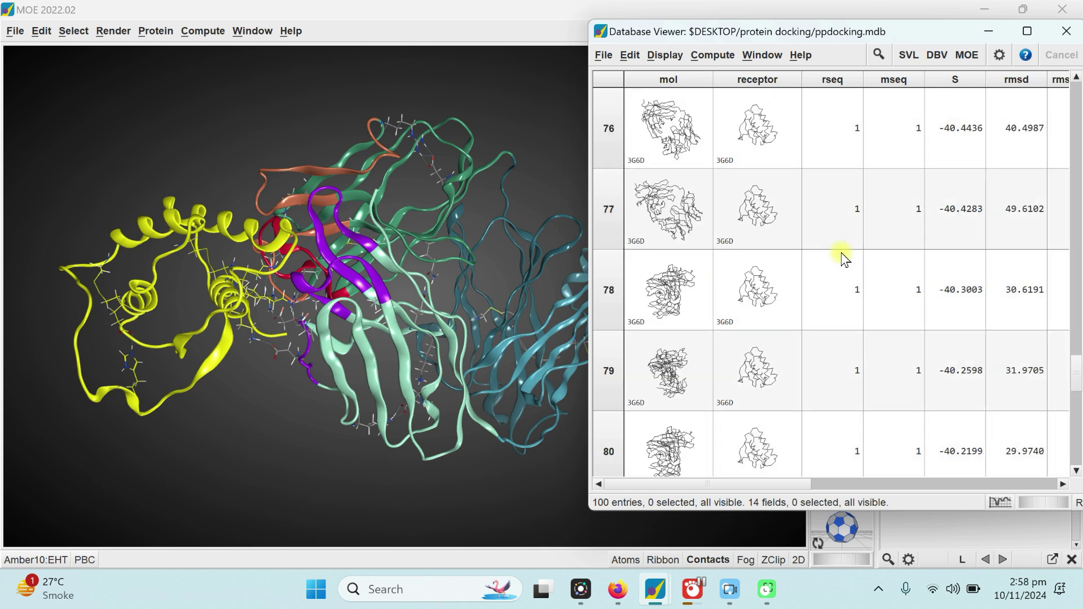
{"action": "scroll", "coordinate": [642, 394], "scroll_direction": "up", "scroll_amount": 20}
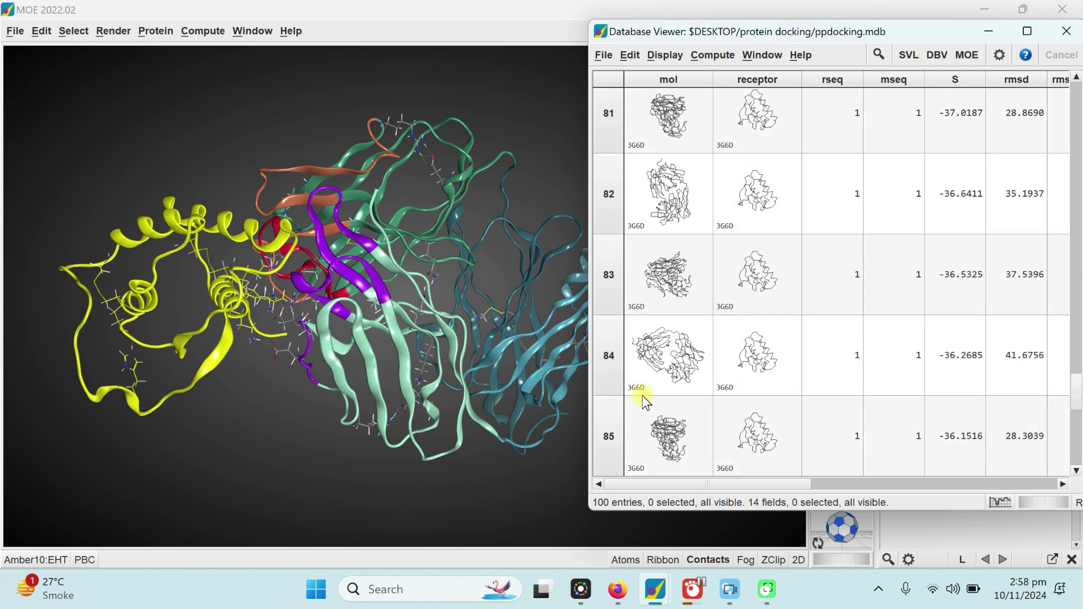
{"action": "scroll", "coordinate": [642, 394], "scroll_direction": "up", "scroll_amount": 4}
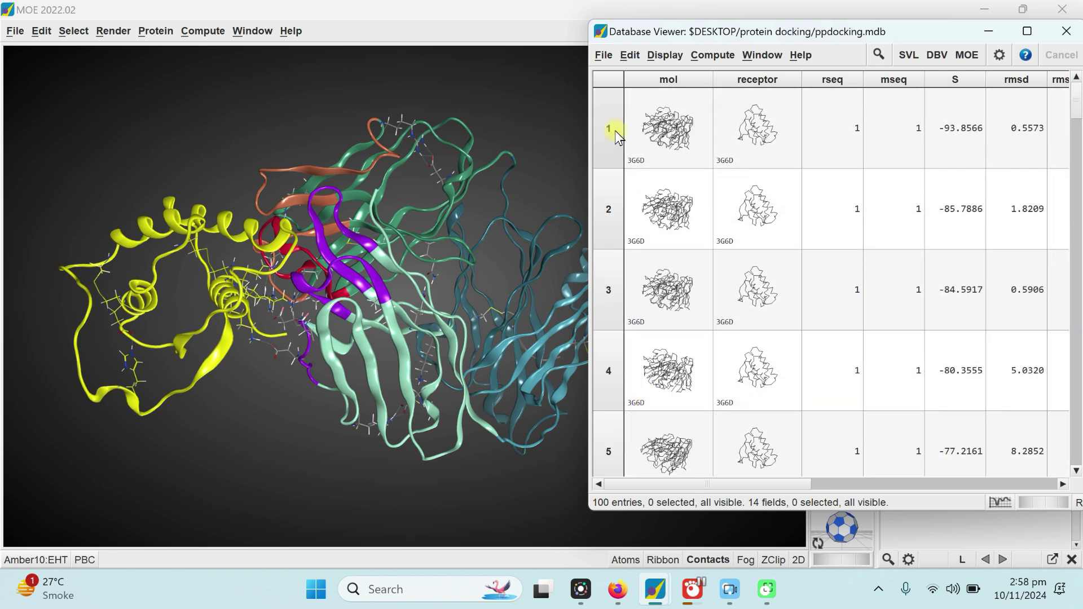
Browse the ppdocking.mdb entries with mol as the subject, moving the browser off the 3D structure and turning off its 2D display.
{"action": "left_click", "coordinate": [604, 54]}
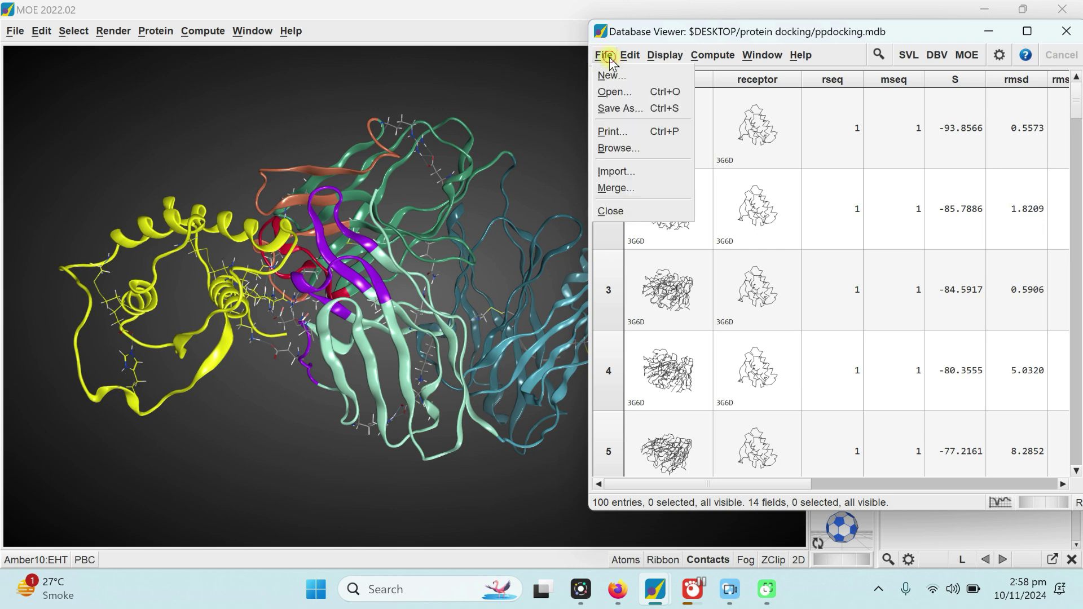
{"action": "left_click", "coordinate": [619, 148]}
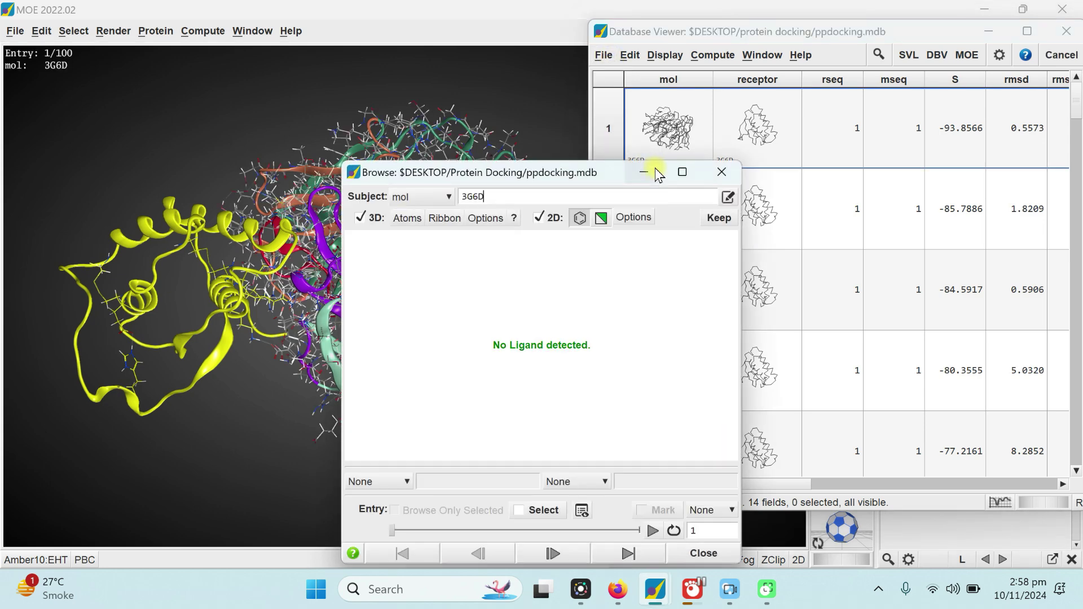
{"action": "left_click_drag", "start_coordinate": [447, 168], "coordinate": [731, 58]}
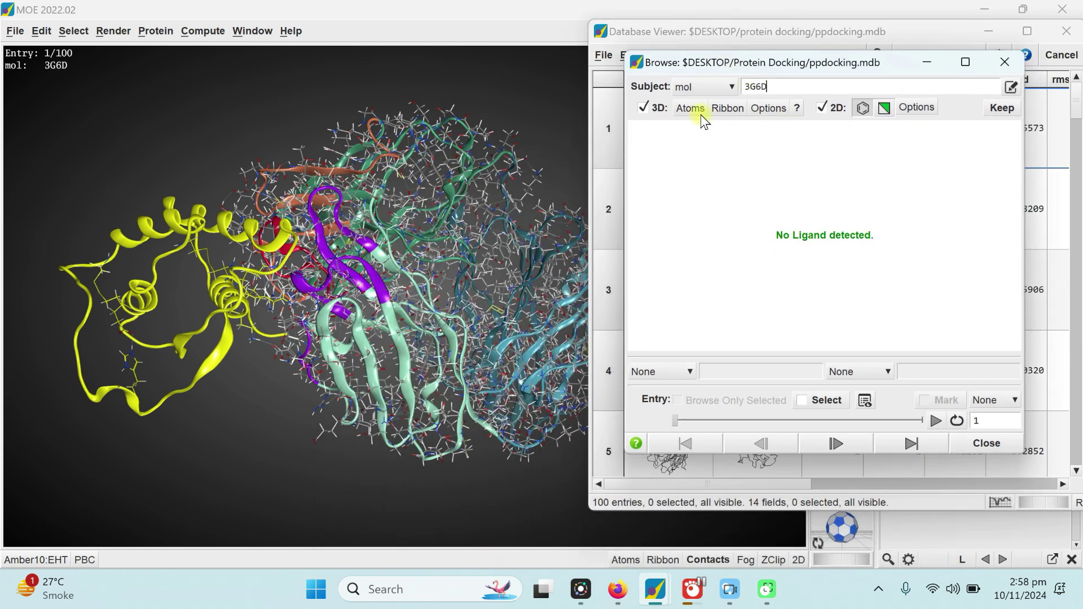
{"action": "left_click", "coordinate": [694, 90]}
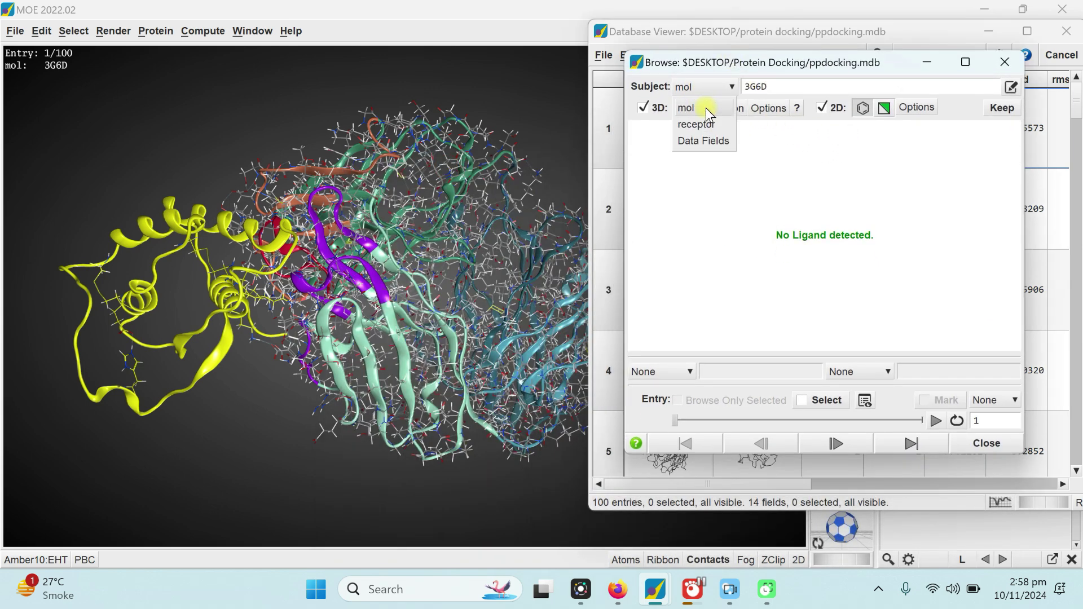
{"action": "left_click", "coordinate": [708, 107]}
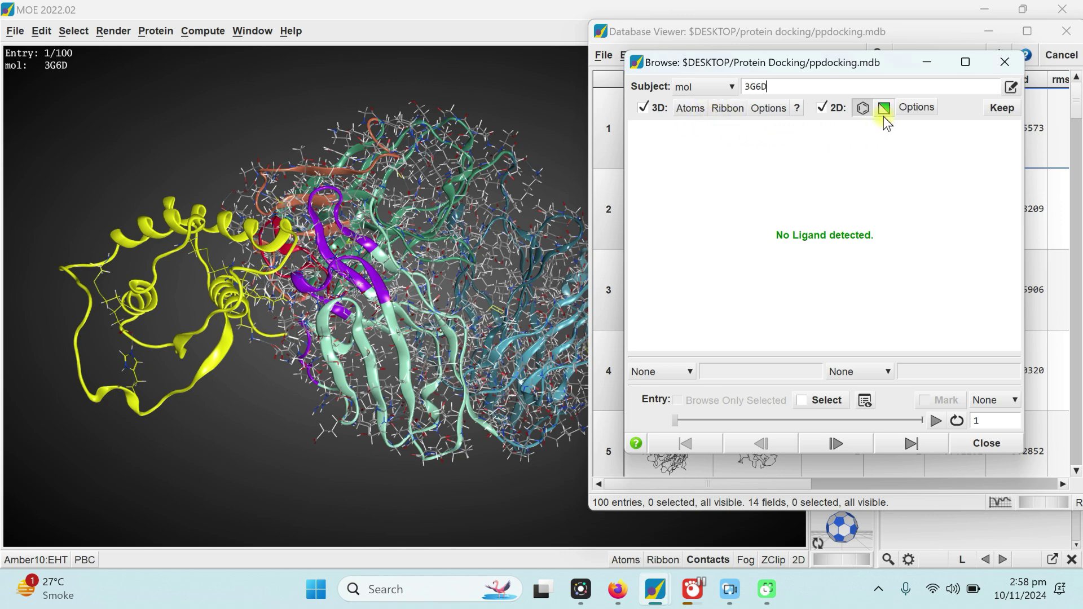
{"action": "left_click", "coordinate": [820, 107]}
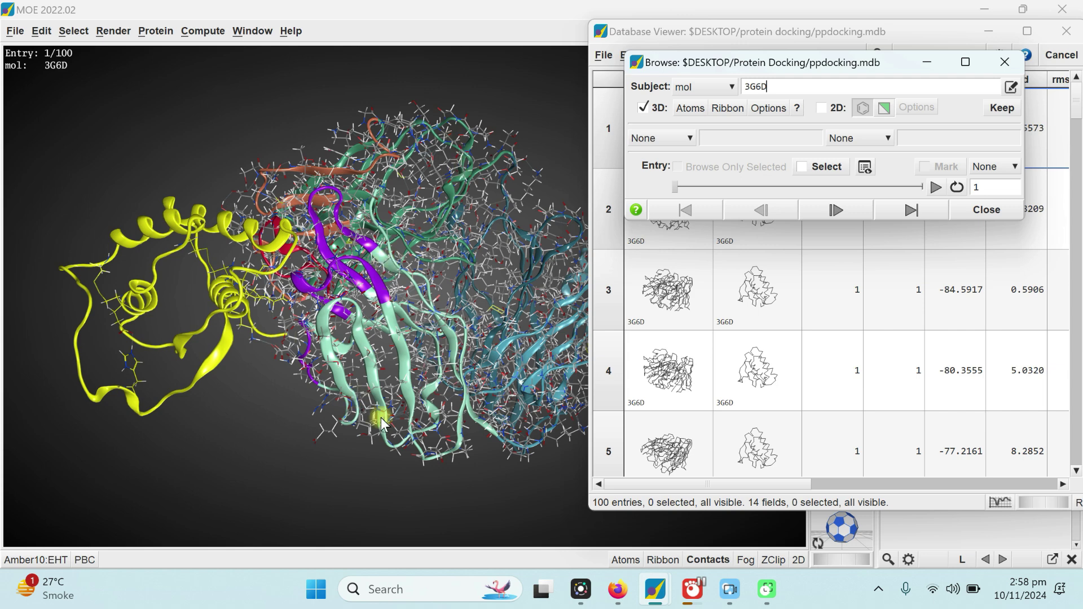
Hide the atoms of the browsed antibody pose and draw it as a ribbon.
{"action": "left_click", "coordinate": [690, 109]}
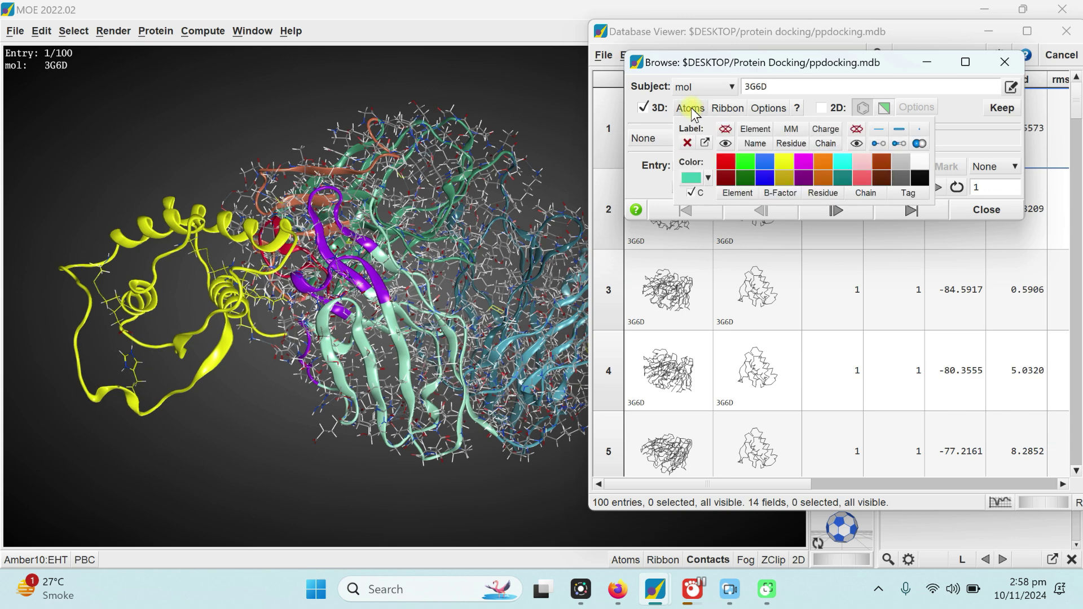
{"action": "left_click", "coordinate": [726, 130]}
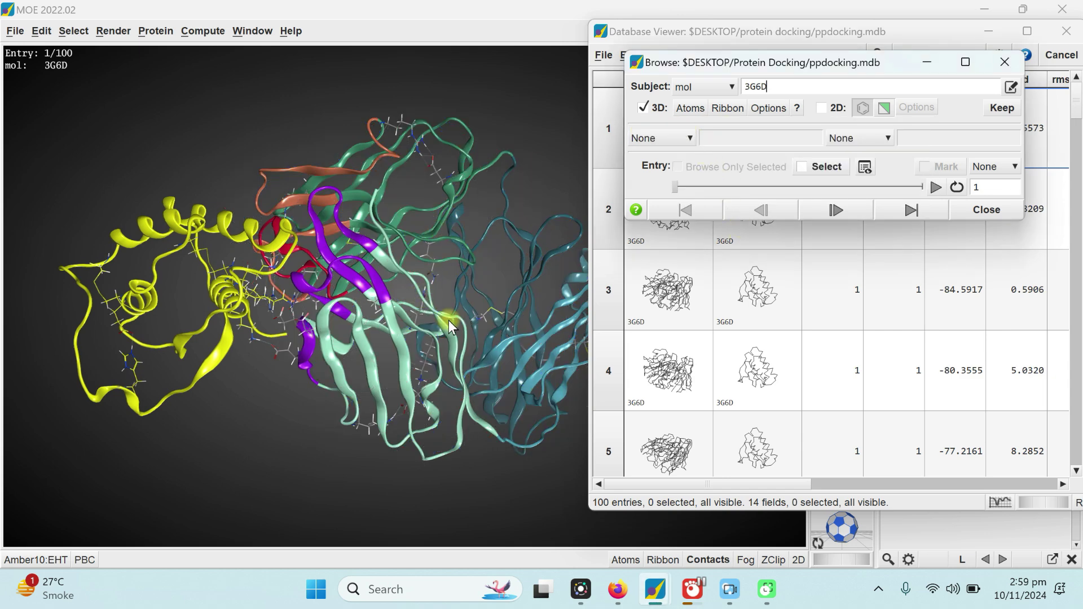
{"action": "left_click", "coordinate": [690, 109]}
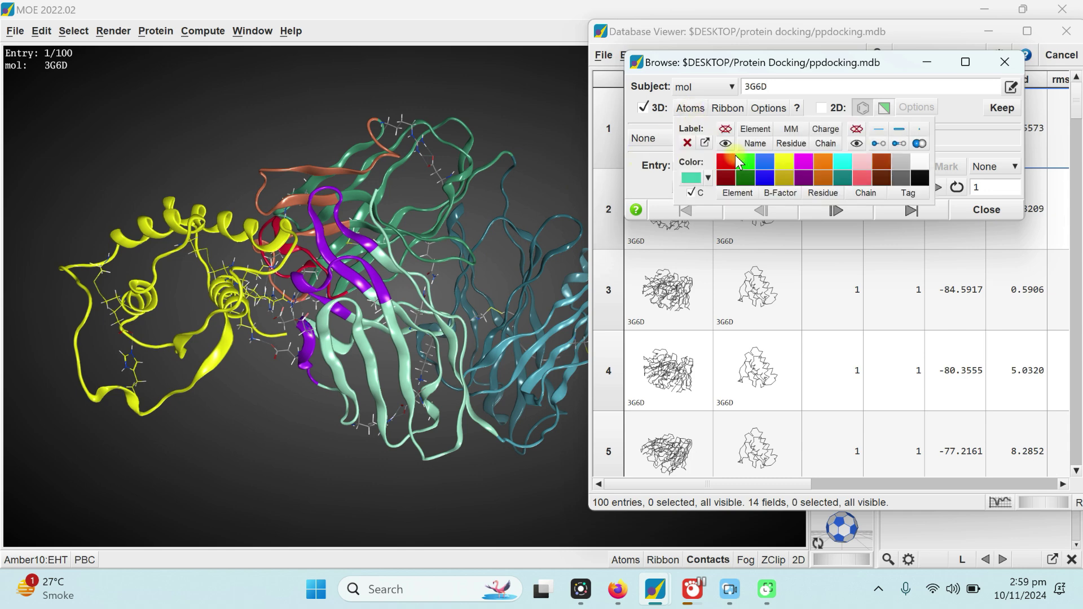
{"action": "left_click", "coordinate": [857, 129]}
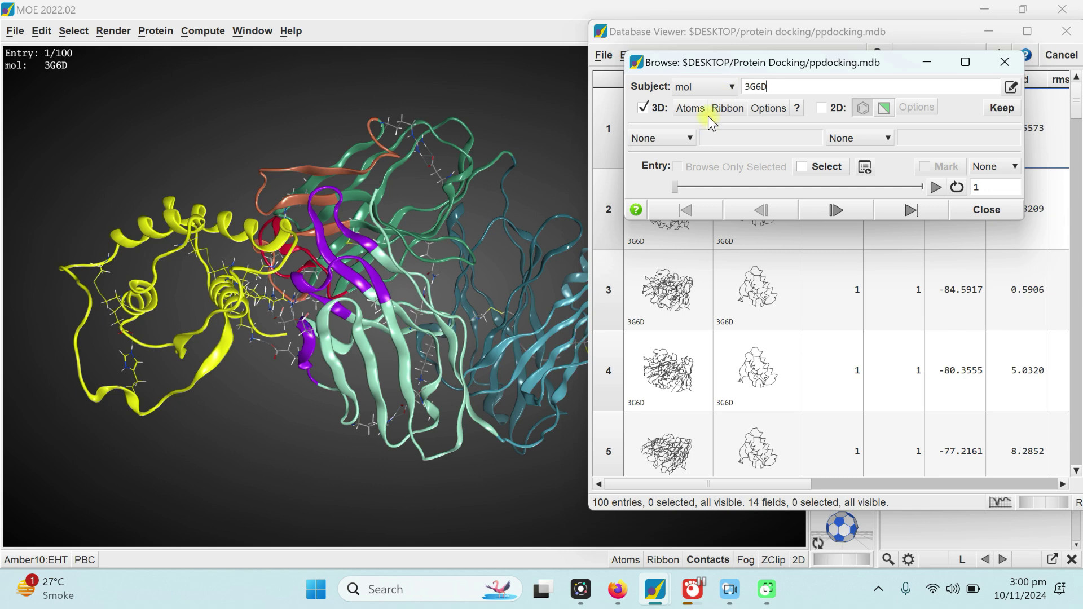
{"action": "left_click", "coordinate": [723, 108]}
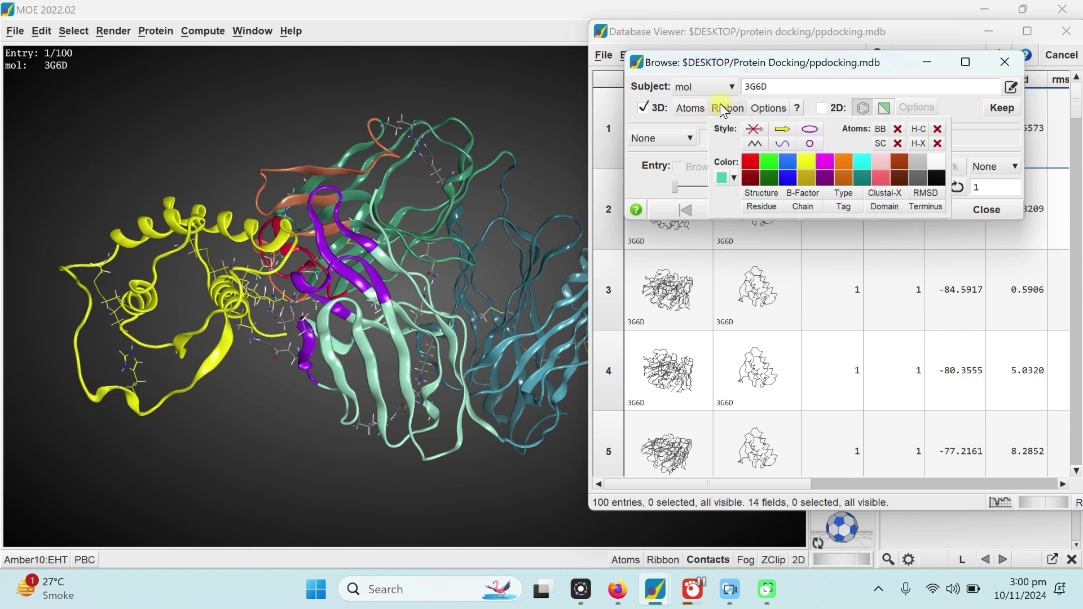
{"action": "left_click", "coordinate": [808, 130]}
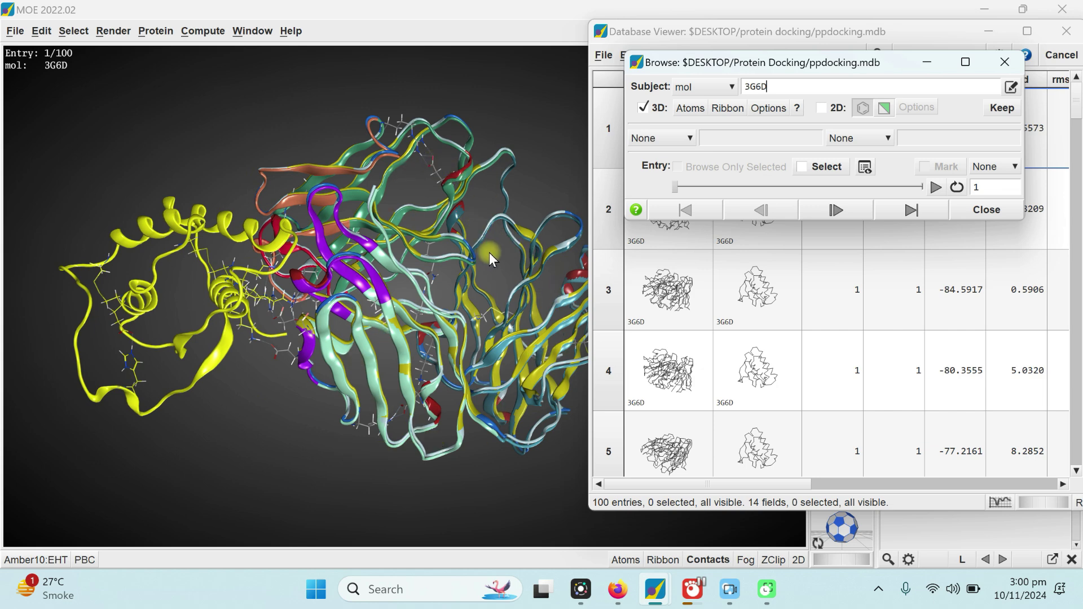
Add the S score field to the browser's entry display and highlight the first pose's score.
{"action": "left_click", "coordinate": [672, 140]}
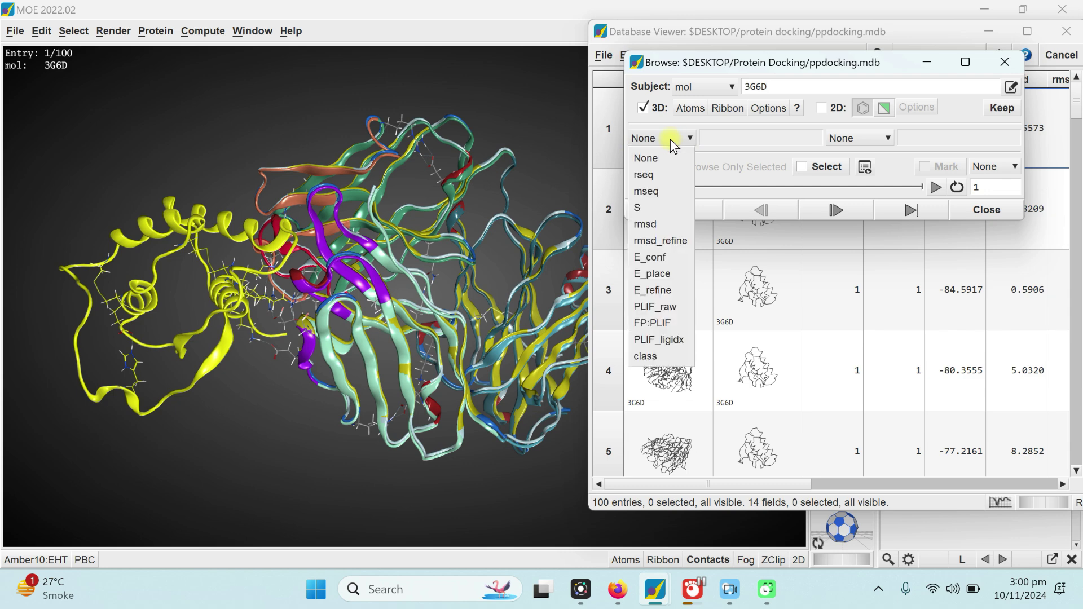
{"action": "left_click", "coordinate": [650, 209]}
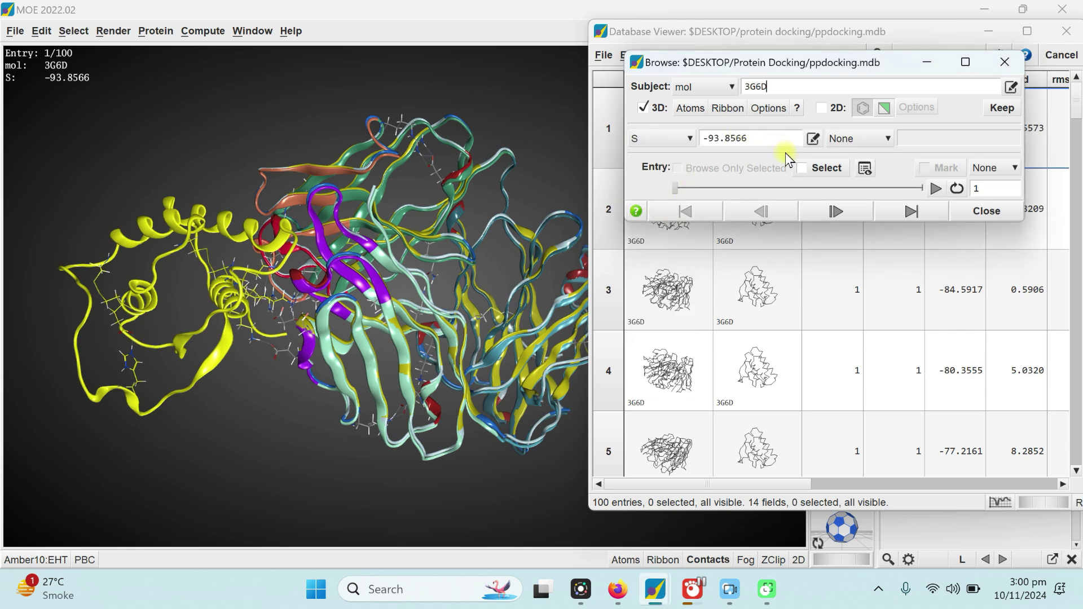
{"action": "left_click_drag", "start_coordinate": [753, 138], "coordinate": [698, 137]}
{"action": "left_click", "coordinate": [90, 73]}
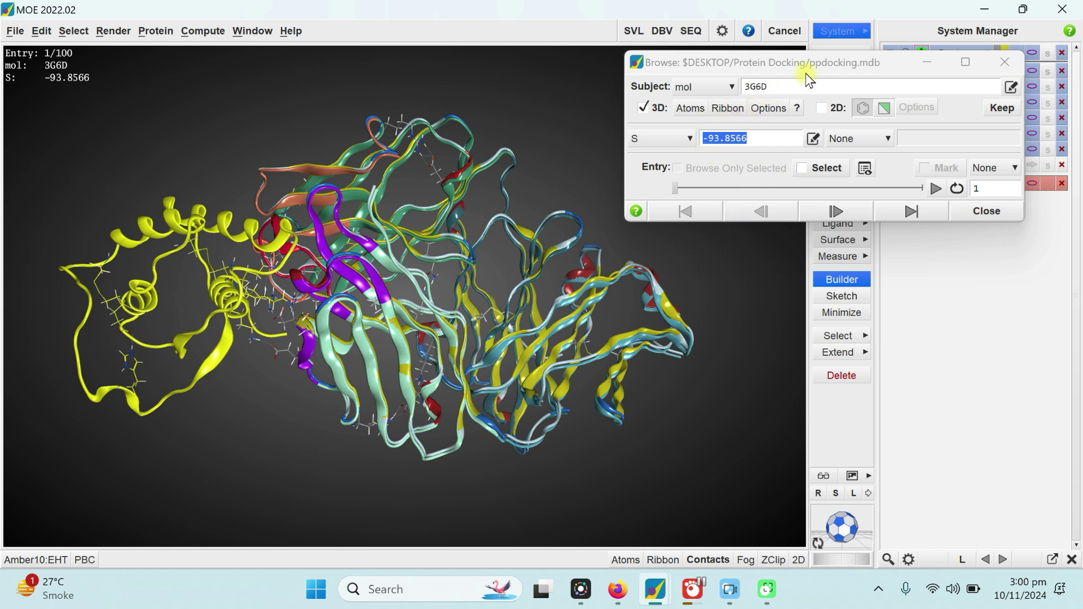
Arrange the browser and the narrowed database viewer beside the 3D view so that the docked complex is largely unobstructed.
{"action": "left_click_drag", "start_coordinate": [802, 68], "coordinate": [841, 390]}
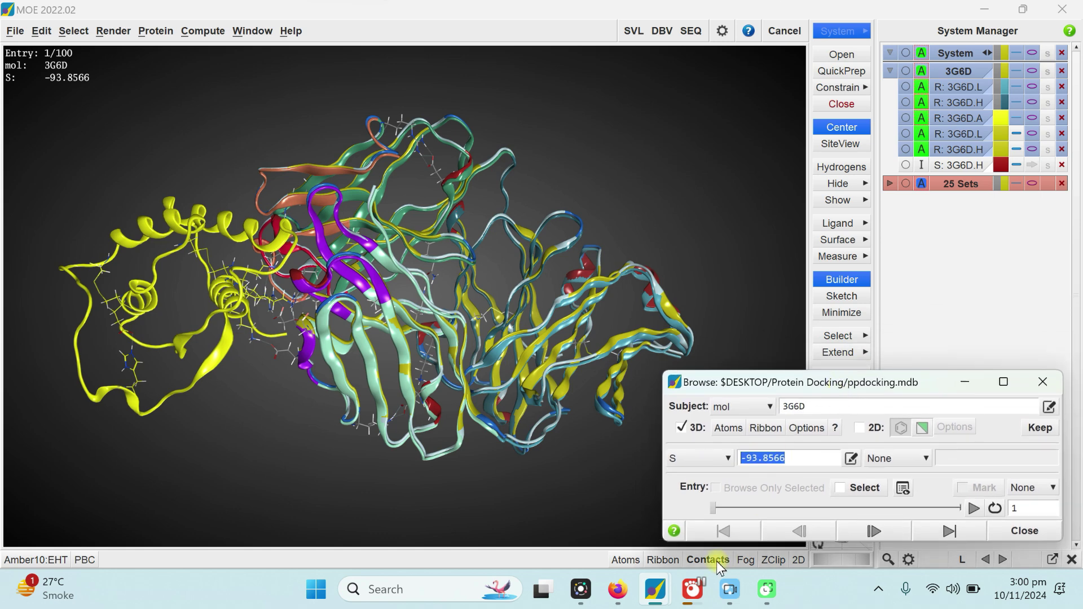
{"action": "mouse_move", "coordinate": [658, 599]}
{"action": "left_click", "coordinate": [663, 505]}
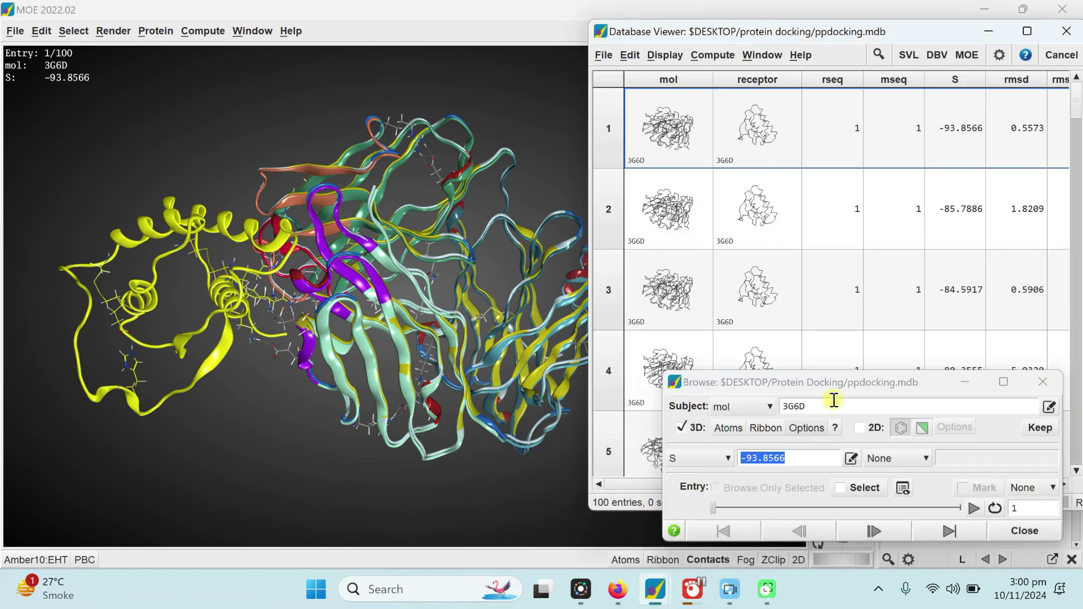
{"action": "left_click_drag", "start_coordinate": [590, 231], "coordinate": [591, 231]}
{"action": "left_click_drag", "start_coordinate": [745, 243], "coordinate": [782, 239]}
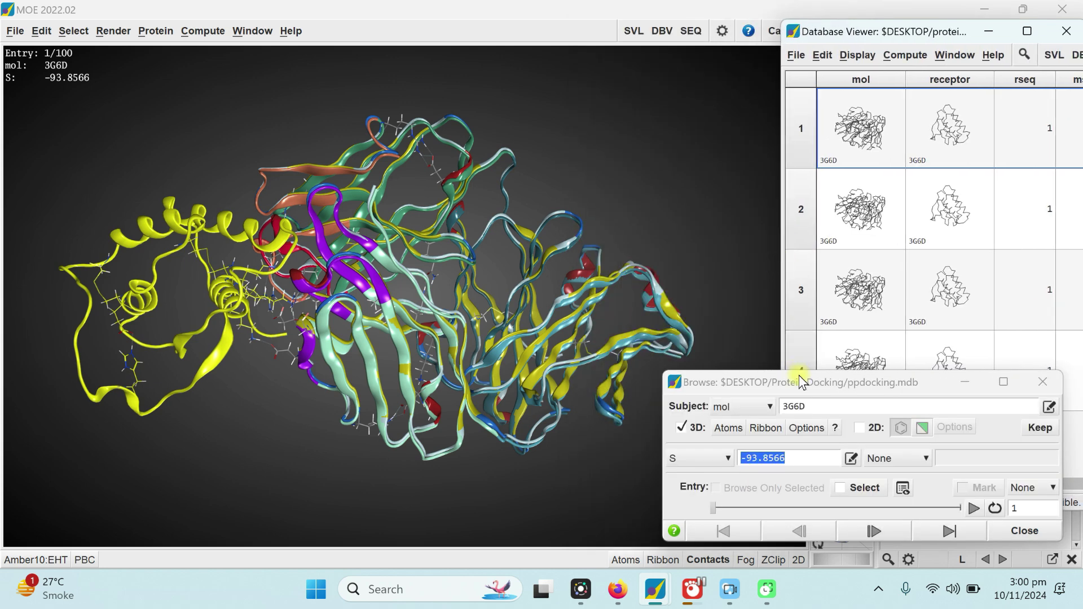
{"action": "left_click_drag", "start_coordinate": [792, 389], "coordinate": [799, 326]}
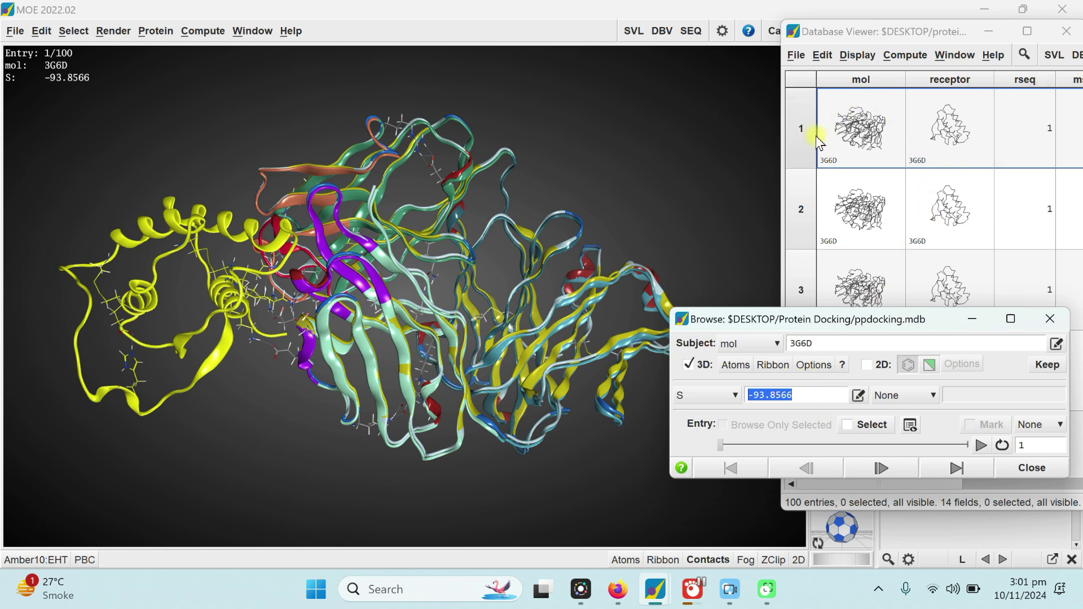
Step through the docked poses to entry 3 and return to entry 1, comparing each with the reference complex.
{"action": "left_click", "coordinate": [881, 468]}
{"action": "left_click", "coordinate": [881, 468]}
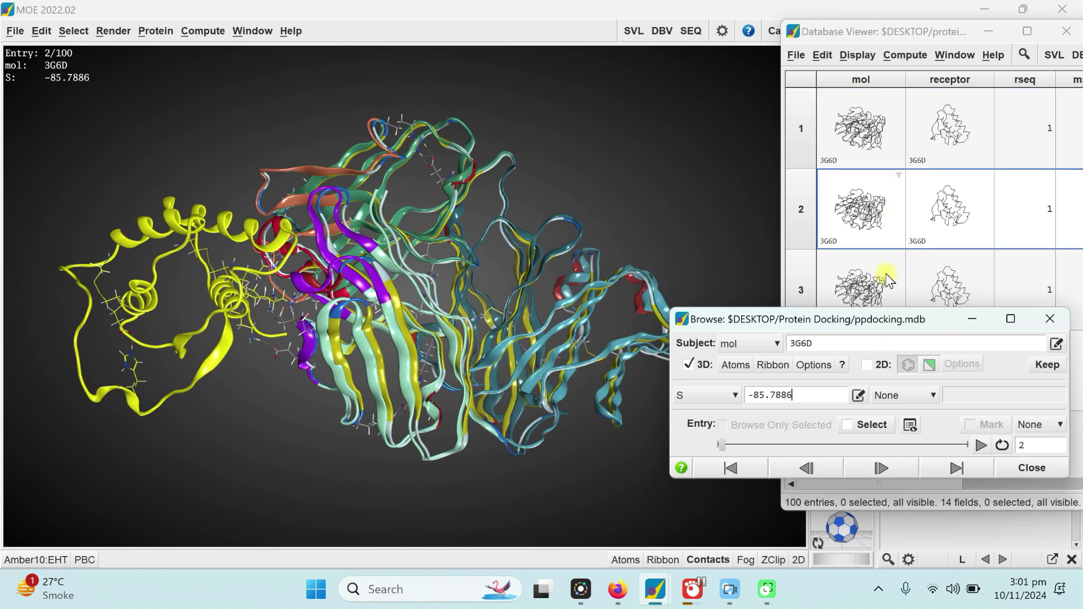
{"action": "left_click", "coordinate": [880, 468]}
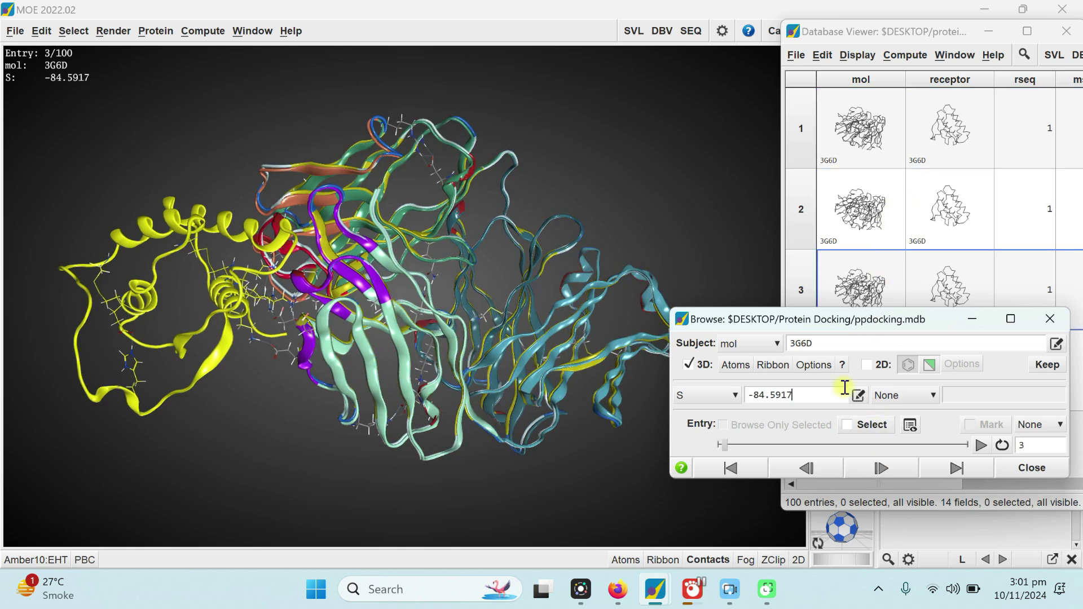
{"action": "left_click", "coordinate": [808, 469]}
{"action": "left_click", "coordinate": [807, 469]}
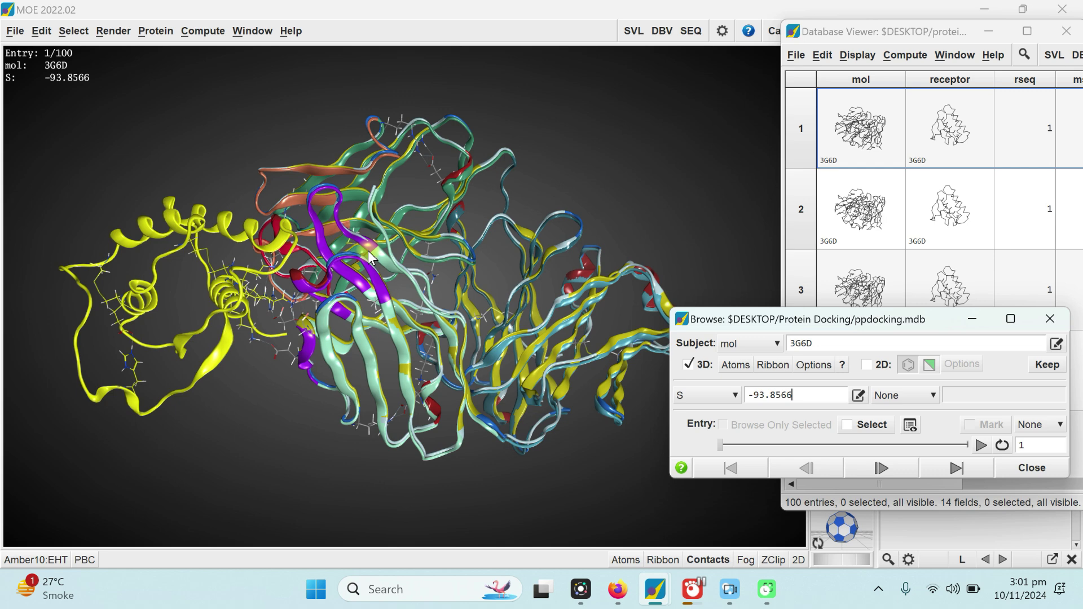
Play the docked poses automatically in the 3D view, keeping the browser clear of the structures, and close the browser.
{"action": "left_click", "coordinate": [983, 447]}
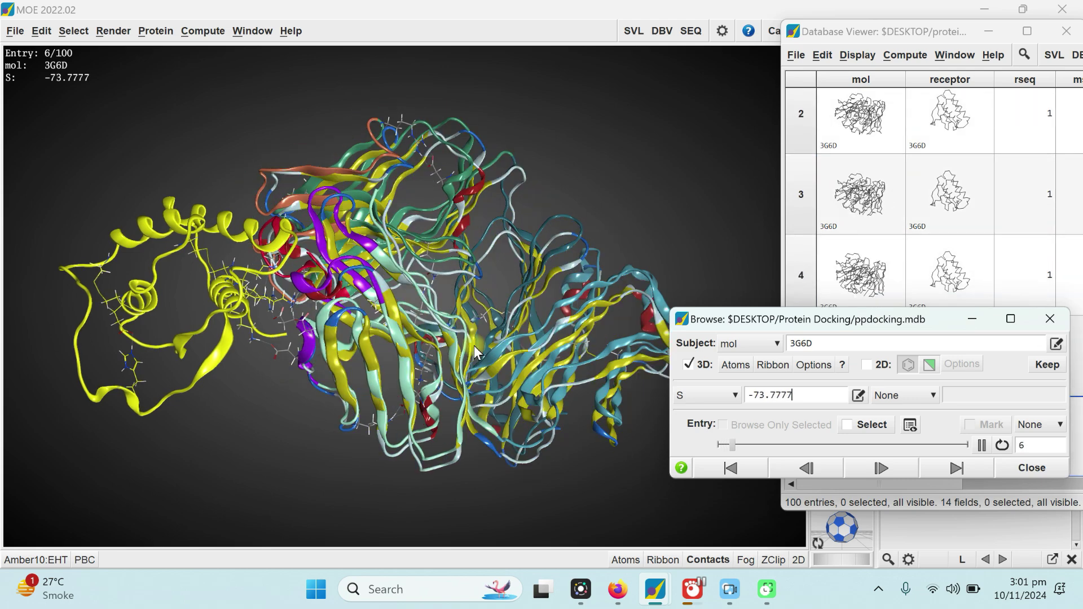
{"action": "left_click_drag", "start_coordinate": [844, 320], "coordinate": [869, 105]}
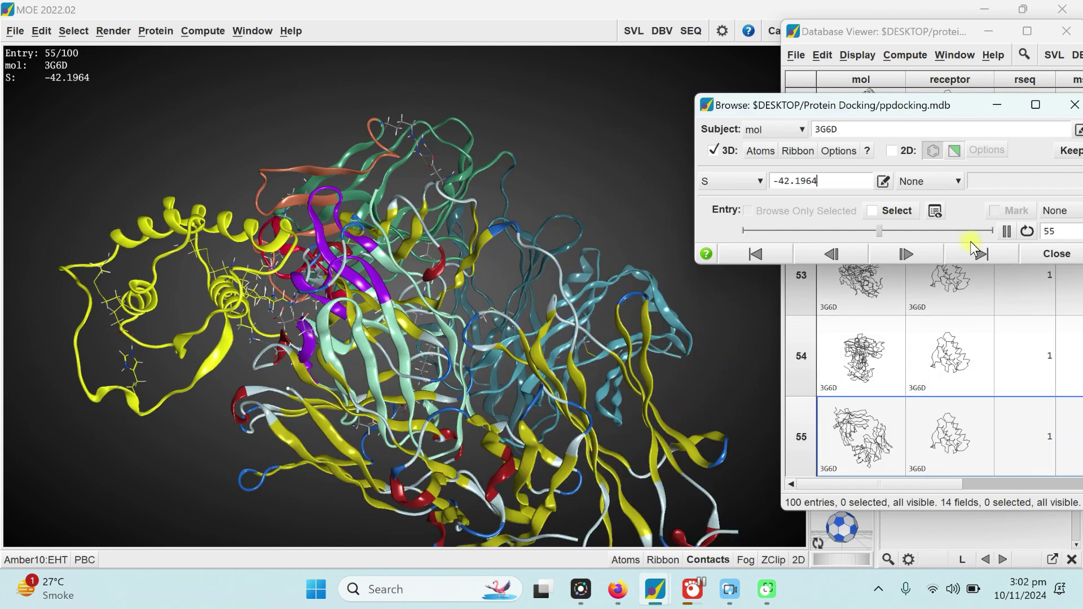
{"action": "left_click_drag", "start_coordinate": [882, 108], "coordinate": [778, 107]}
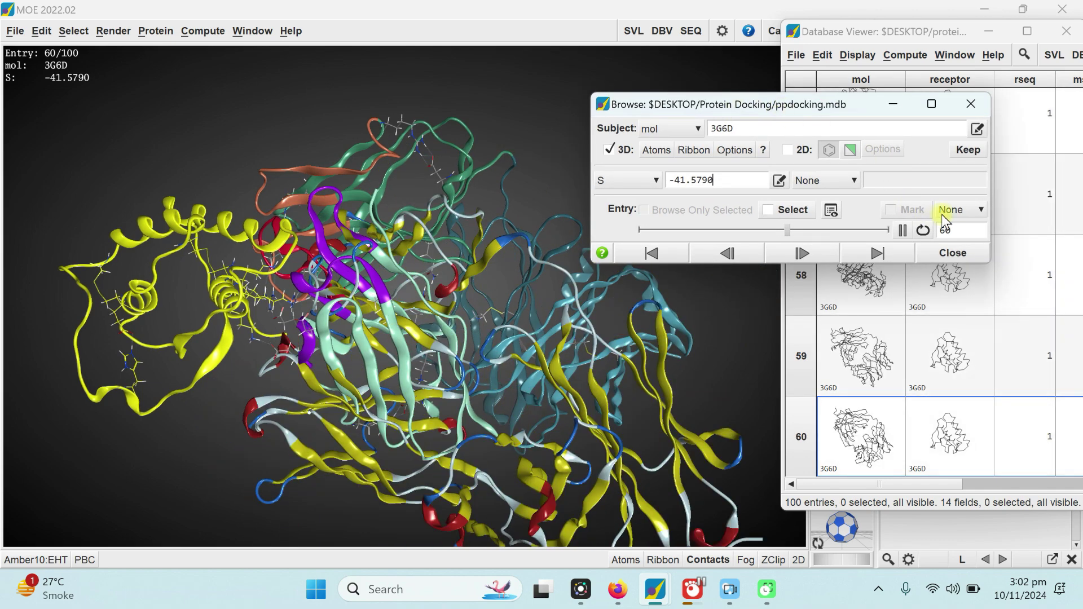
{"action": "left_click", "coordinate": [970, 104]}
Return to the first entry in the database viewer and open the PLIF epitope analysis for the docked poses.
{"action": "mouse_move", "coordinate": [877, 32]}
{"action": "left_mouse_down"}
{"action": "mouse_move", "coordinate": [794, 37]}
{"action": "mouse_move", "coordinate": [874, 47]}
{"action": "left_mouse_up"}
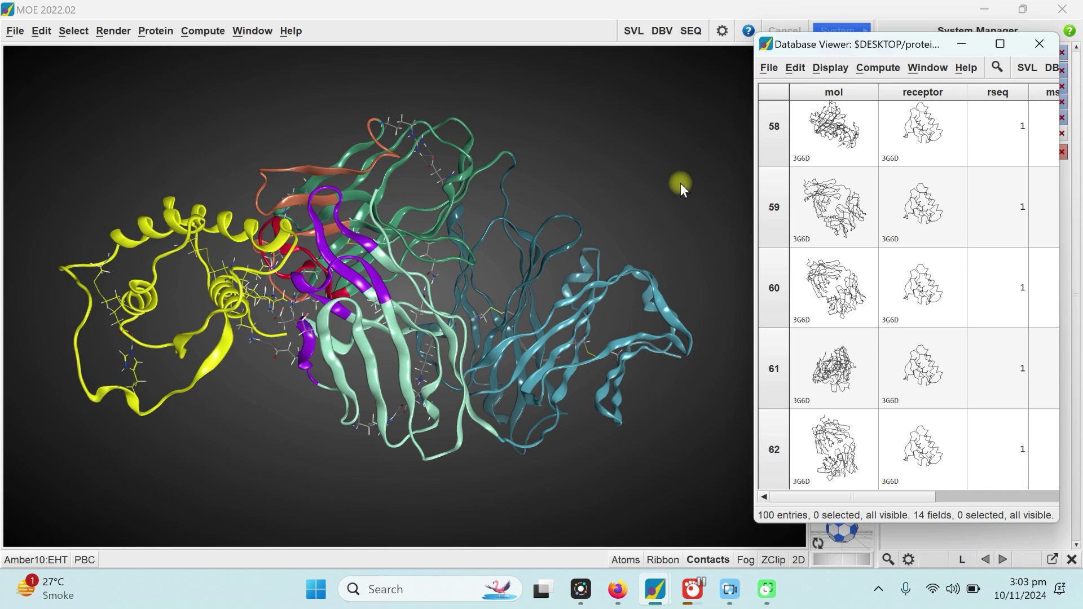
{"action": "scroll", "coordinate": [888, 282], "scroll_direction": "up", "scroll_amount": 19}
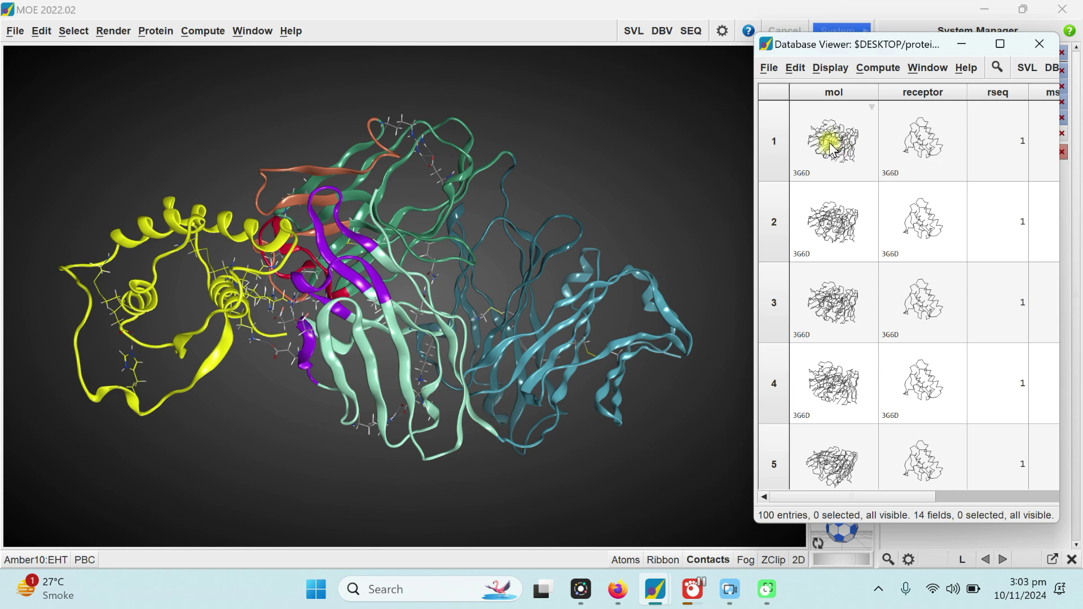
{"action": "left_click", "coordinate": [876, 69]}
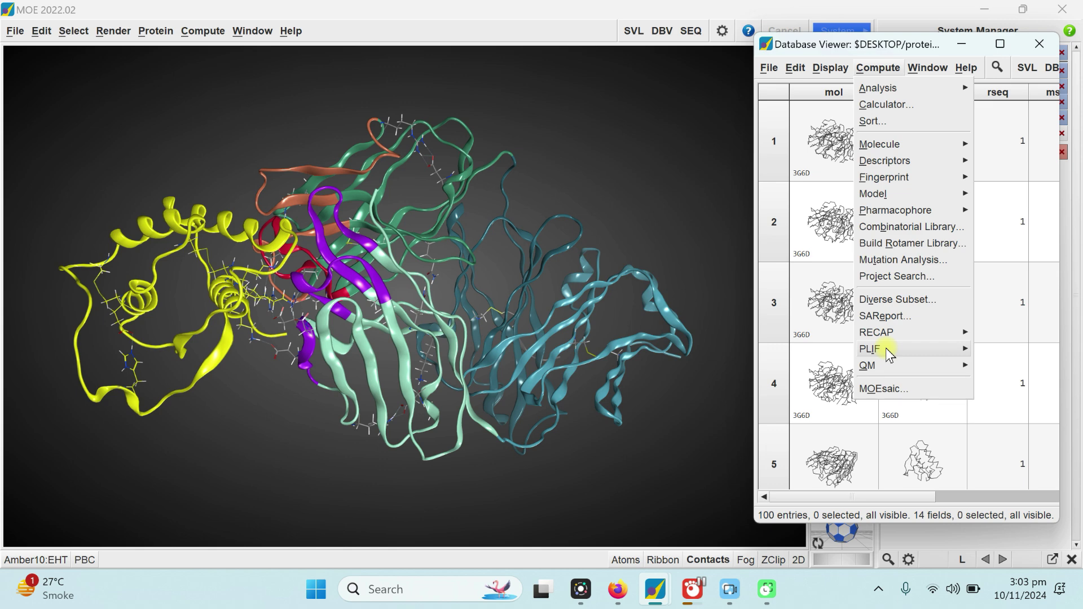
{"action": "left_click", "coordinate": [923, 348]}
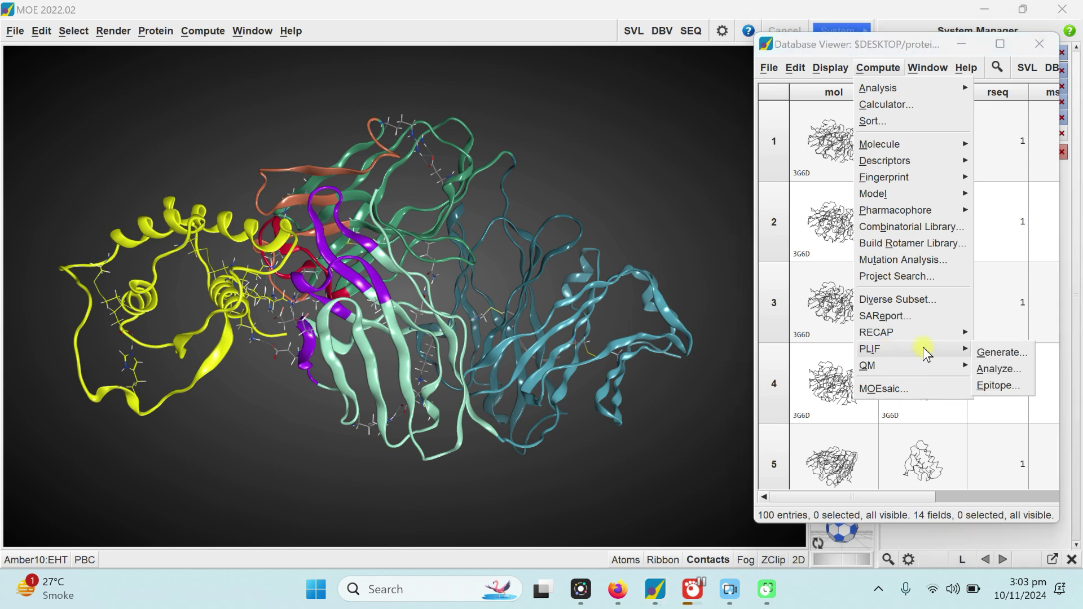
{"action": "left_click", "coordinate": [996, 385]}
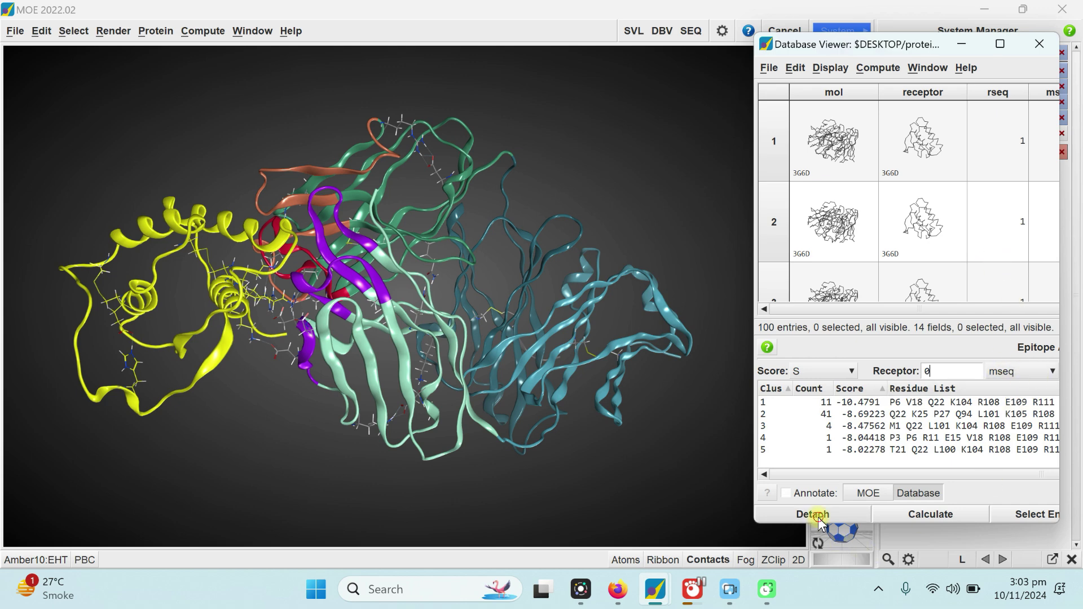
Detach the epitope analysis into its own window, narrow it and place it beside the docked complex.
{"action": "left_click", "coordinate": [816, 514]}
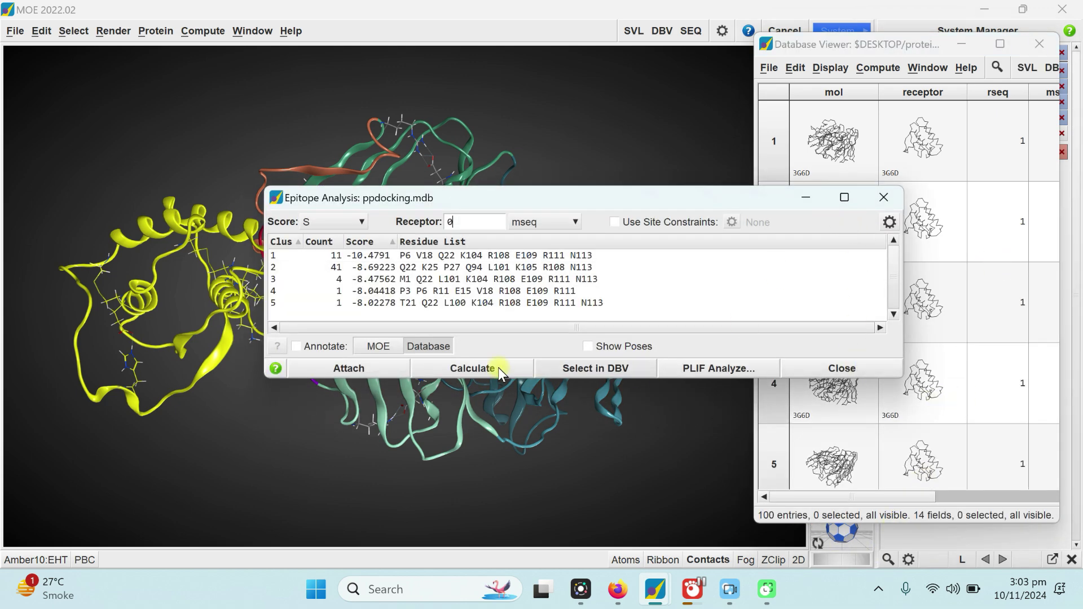
{"action": "left_click", "coordinate": [316, 368]}
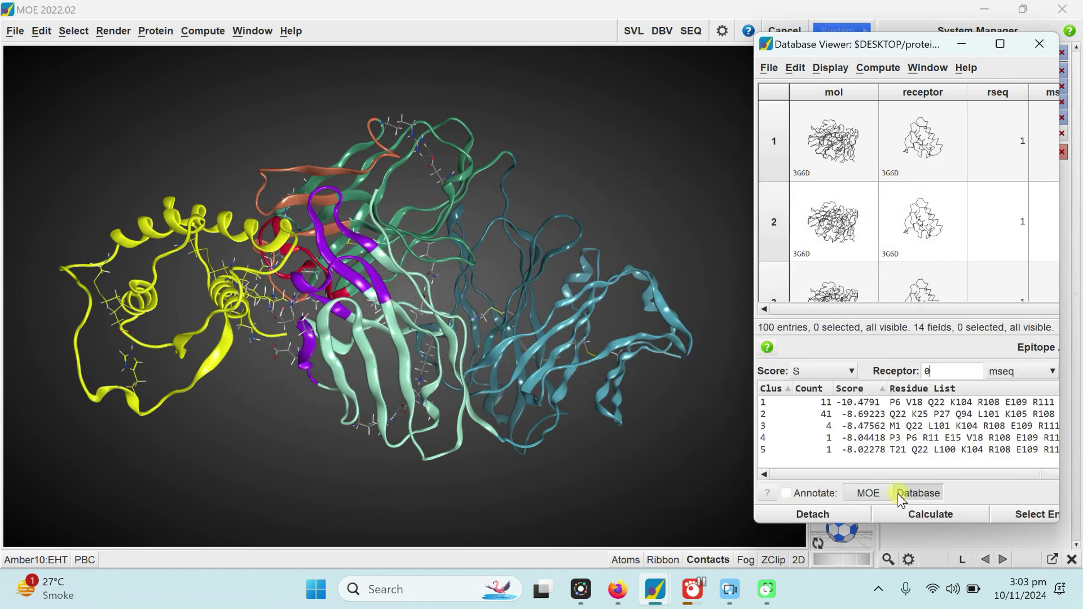
{"action": "left_click", "coordinate": [813, 514]}
{"action": "left_click", "coordinate": [523, 198]}
{"action": "left_click_drag", "start_coordinate": [524, 199], "coordinate": [557, 299]}
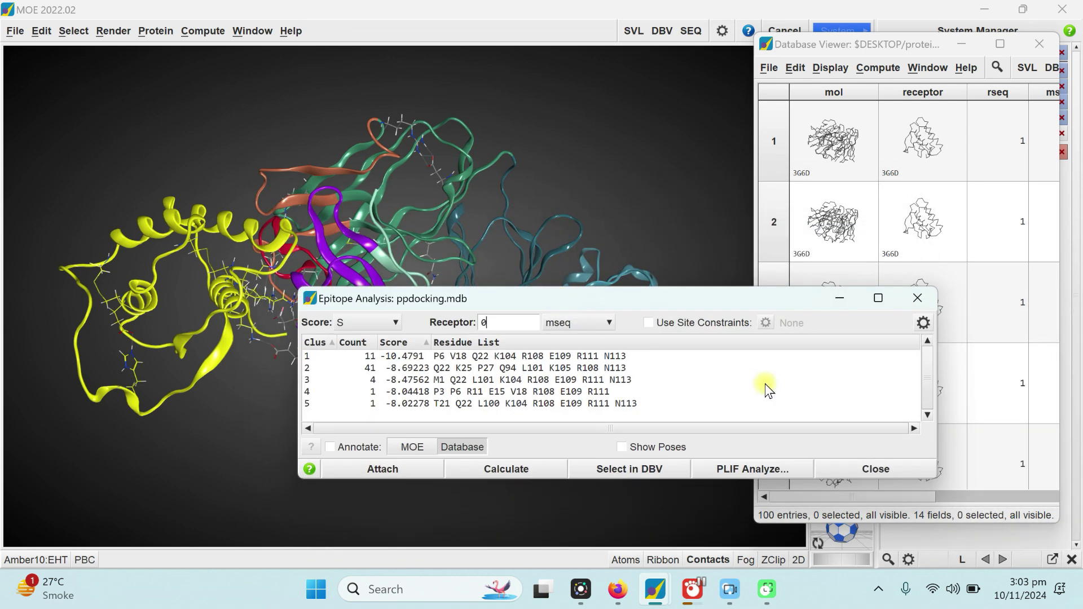
{"action": "left_click_drag", "start_coordinate": [938, 399], "coordinate": [659, 399]}
{"action": "left_click_drag", "start_coordinate": [463, 302], "coordinate": [855, 251]}
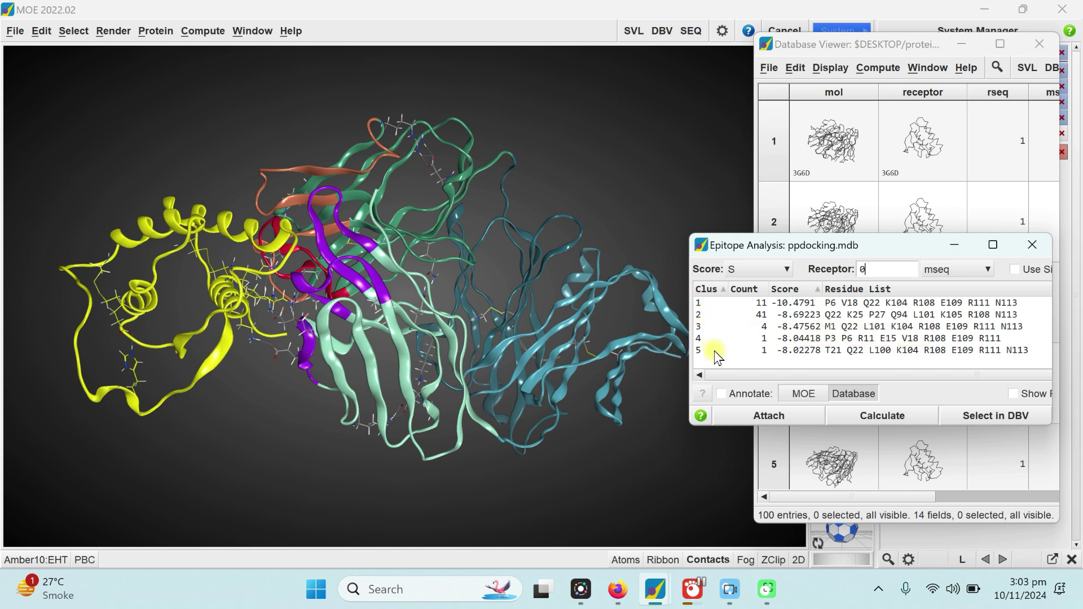
Step through epitope clusters 1 to 5 in the results list, reviewing each cluster's row.
{"action": "left_click", "coordinate": [706, 303]}
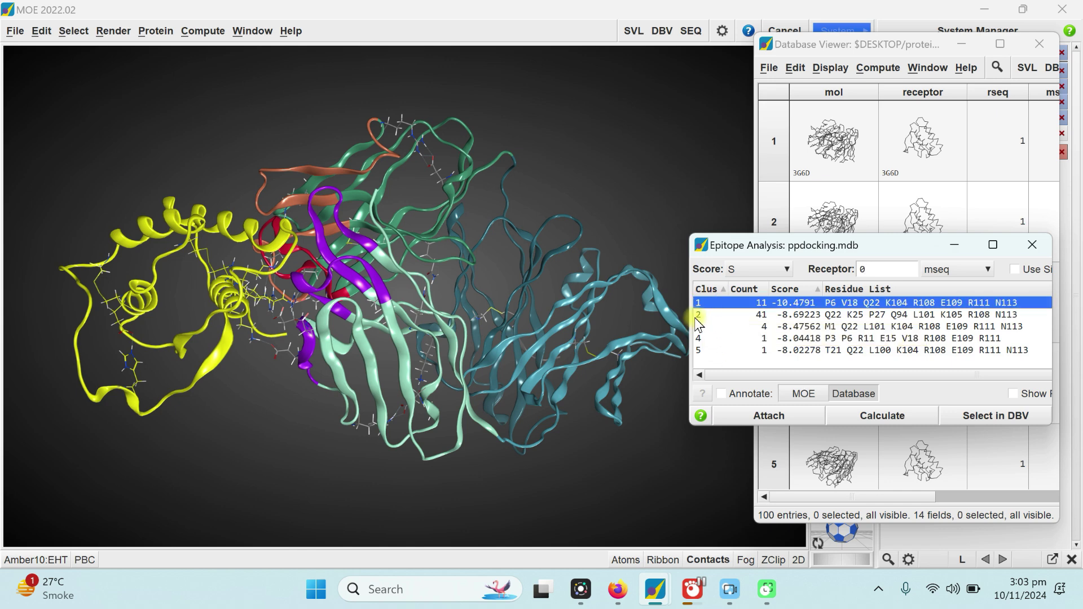
{"action": "left_click", "coordinate": [699, 315]}
{"action": "left_click", "coordinate": [699, 327]}
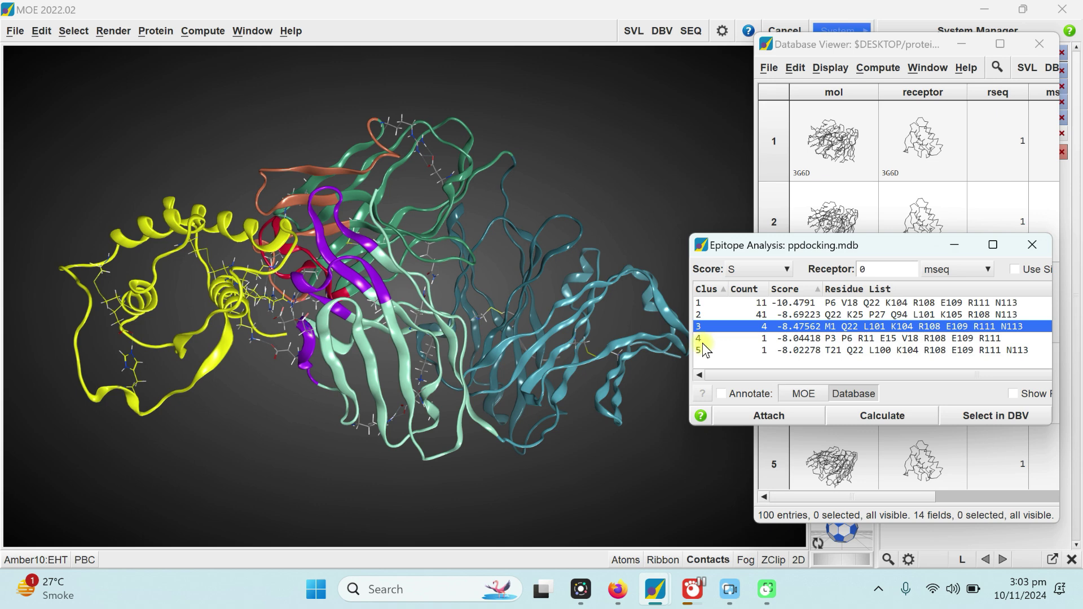
{"action": "left_click", "coordinate": [700, 338]}
{"action": "left_click", "coordinate": [701, 351]}
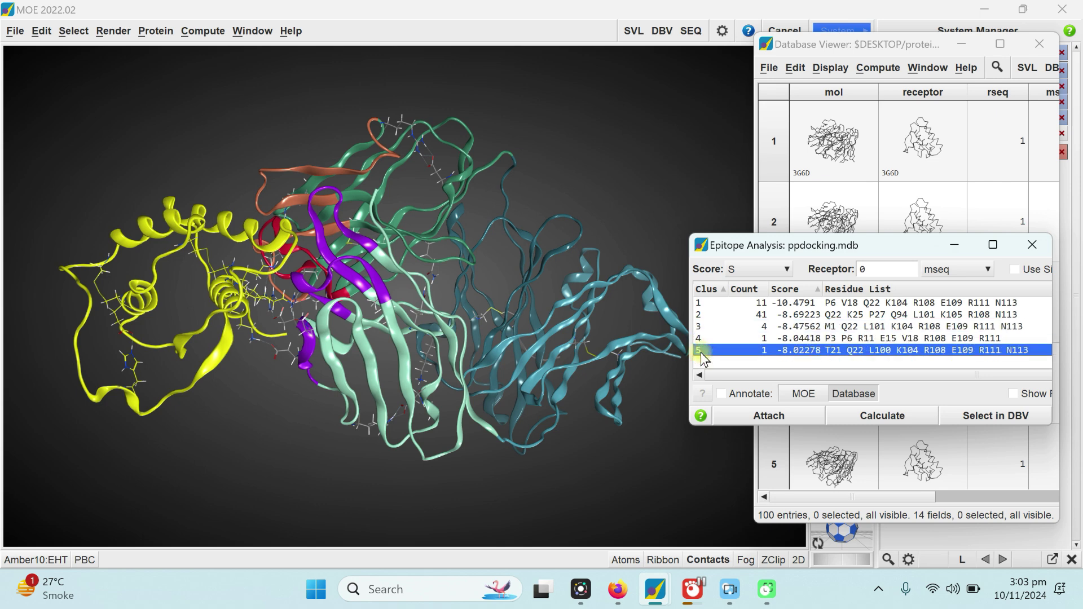
Compare the pose counts, scores and residue lists of the epitope clusters, returning to the first three for a second look.
{"action": "left_click", "coordinate": [762, 305]}
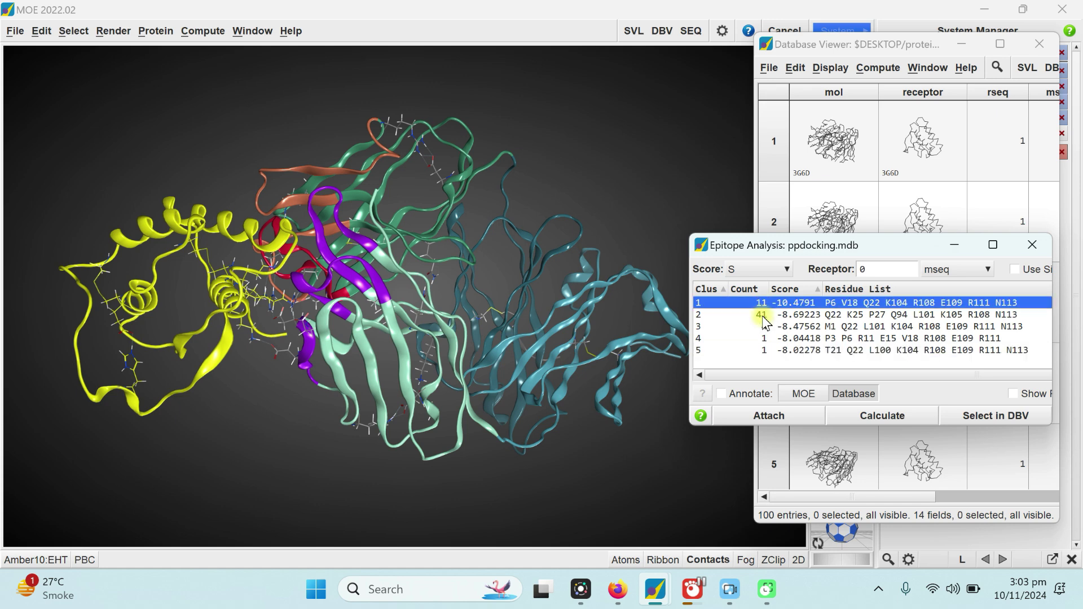
{"action": "left_click", "coordinate": [763, 315]}
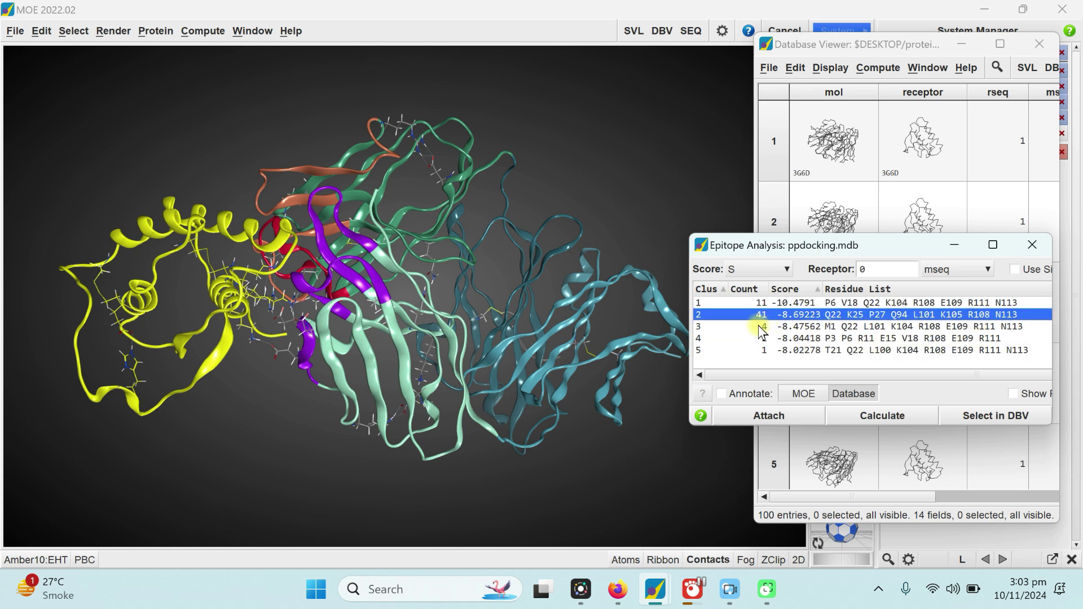
{"action": "left_click", "coordinate": [763, 327]}
{"action": "left_click", "coordinate": [765, 338]}
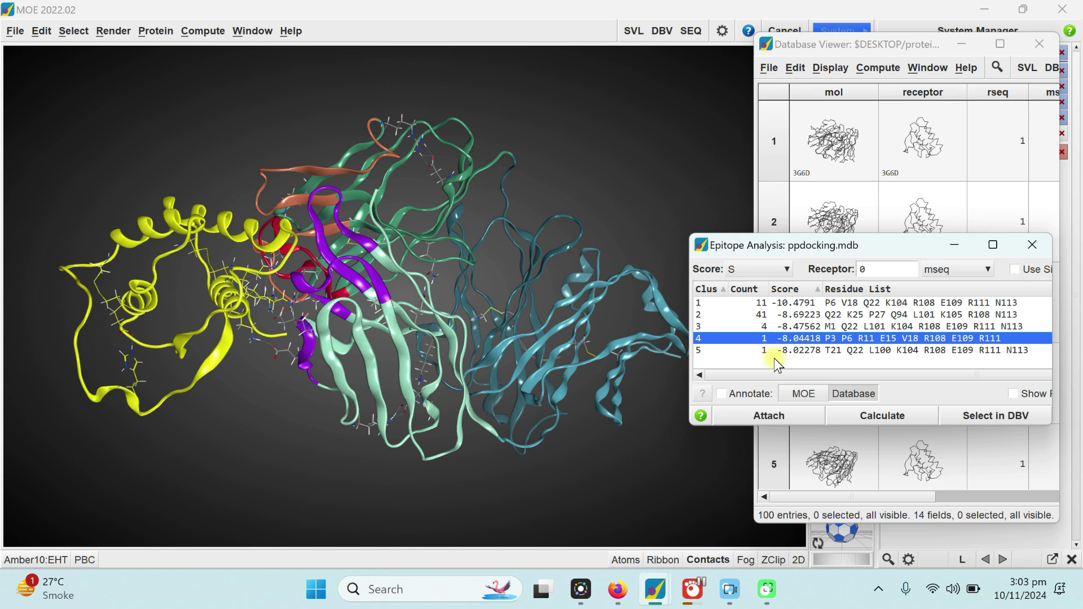
{"action": "left_click", "coordinate": [766, 350]}
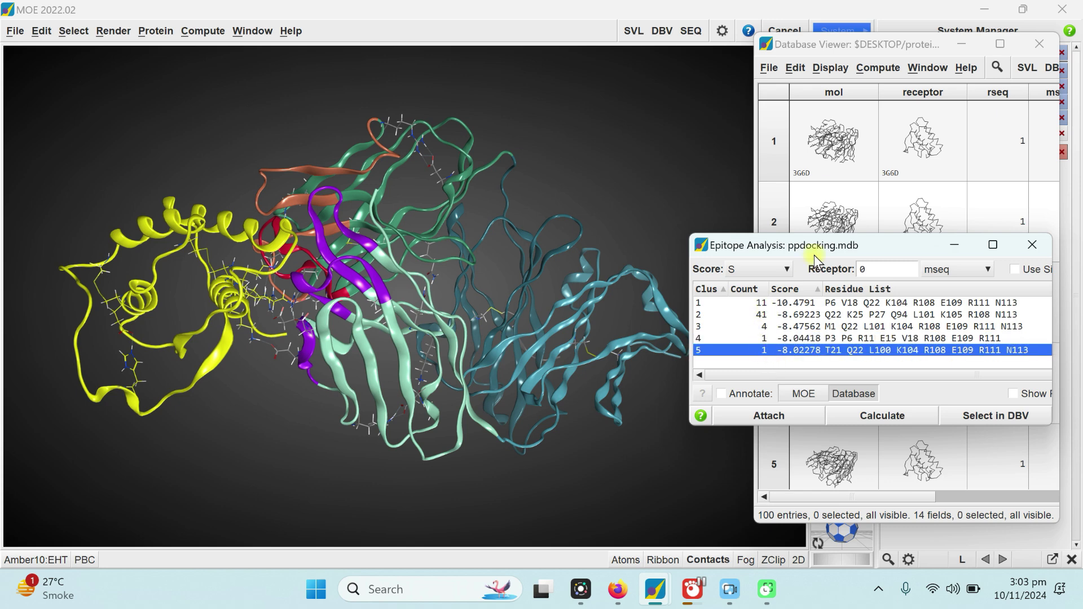
{"action": "left_click", "coordinate": [761, 303]}
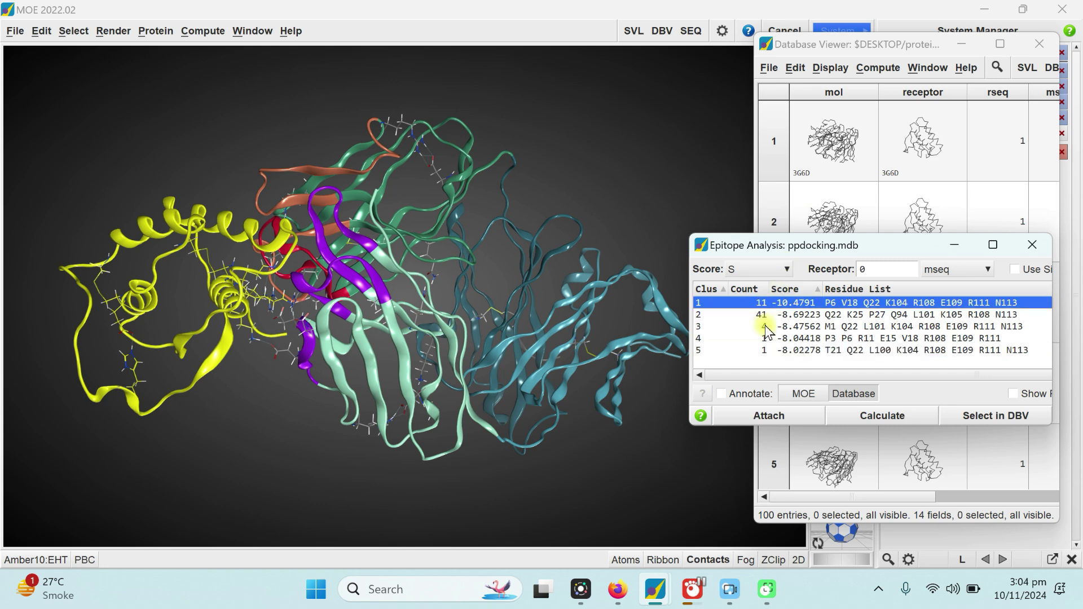
{"action": "left_click", "coordinate": [763, 315]}
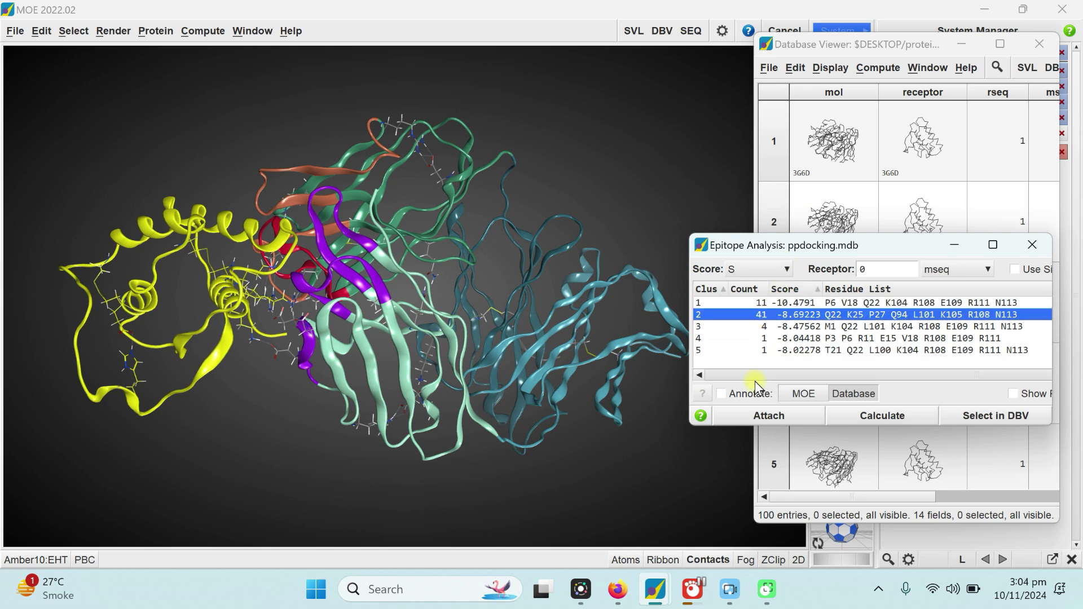
{"action": "left_click", "coordinate": [771, 327]}
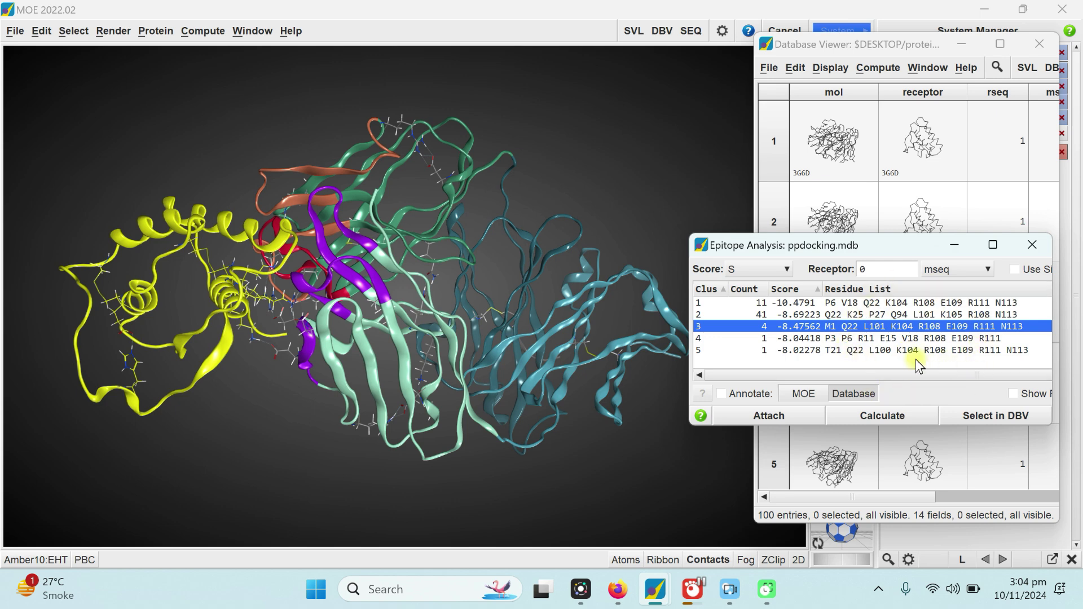
Select epitope cluster 1 and enable its annotation, toggling it to compare the antigen with and without it.
{"action": "left_click", "coordinate": [701, 303]}
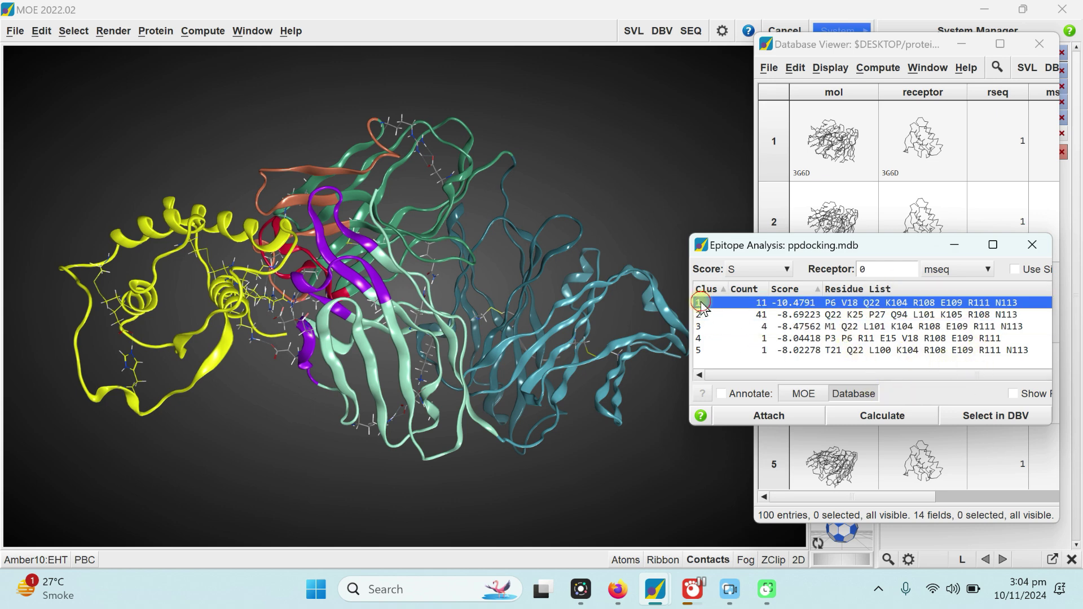
{"action": "left_click", "coordinate": [721, 393]}
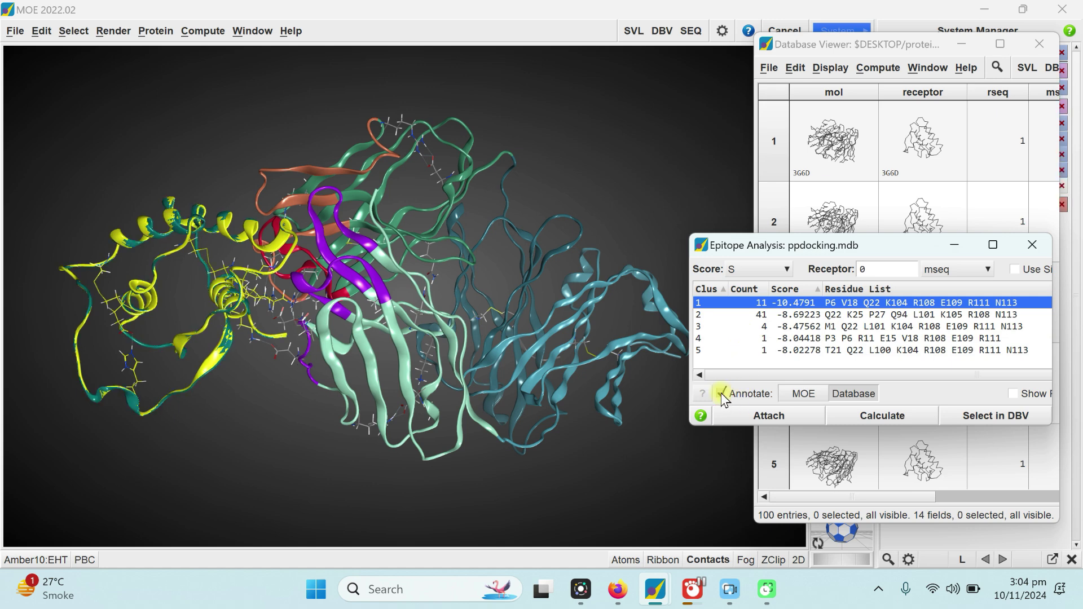
{"action": "left_click", "coordinate": [721, 393]}
{"action": "left_click", "coordinate": [721, 394]}
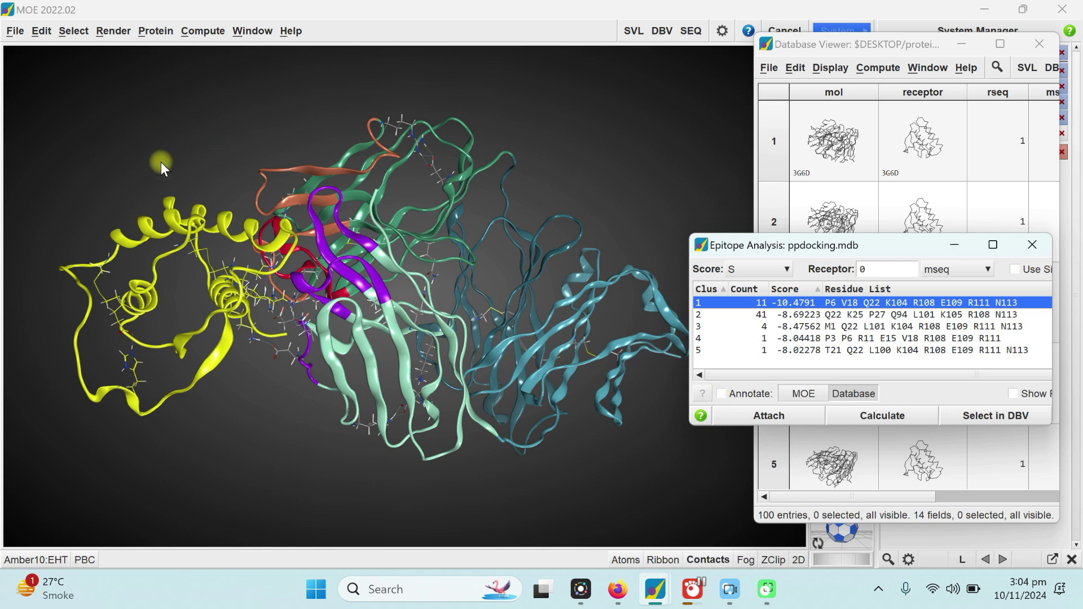
{"action": "left_click", "coordinate": [720, 393]}
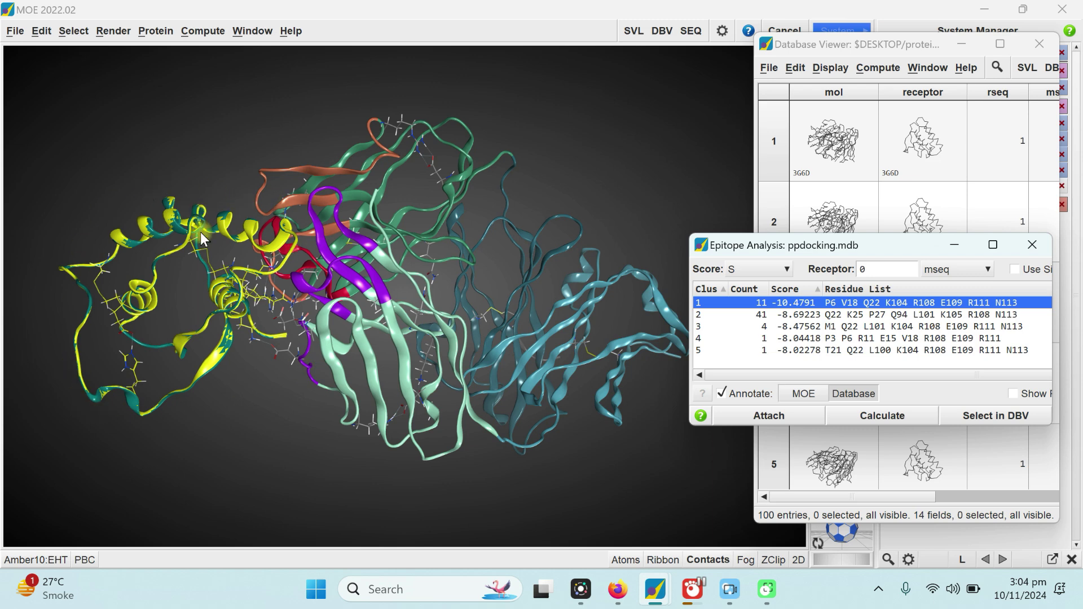
Reposition and widen the epitope analysis window to expose its remaining options, and show the docked poses of cluster 1.
{"action": "left_click_drag", "start_coordinate": [877, 244], "coordinate": [814, 236]}
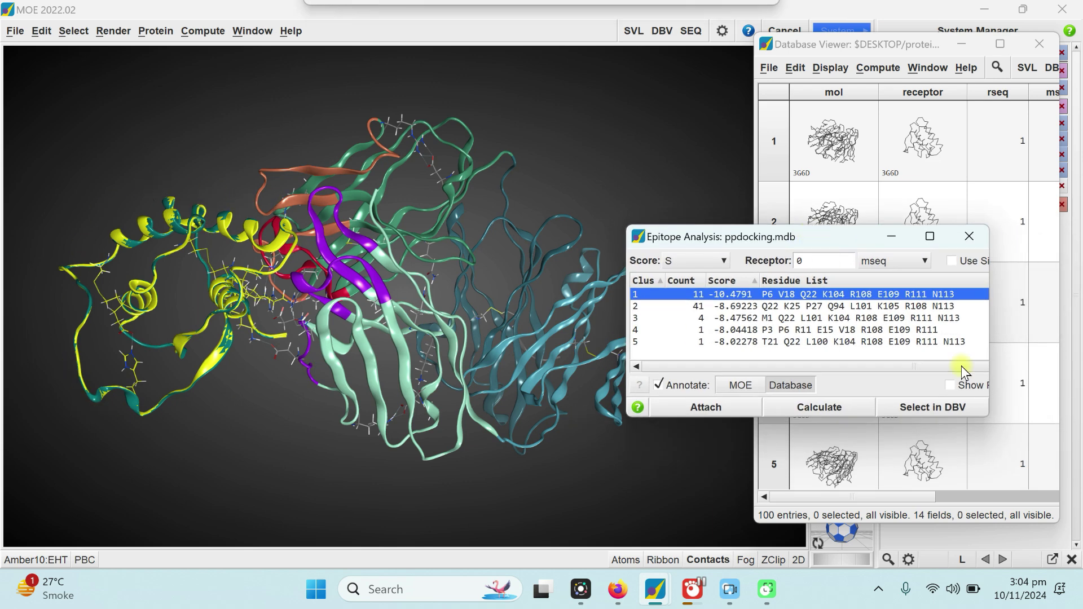
{"action": "left_click_drag", "start_coordinate": [989, 348], "coordinate": [1044, 356]}
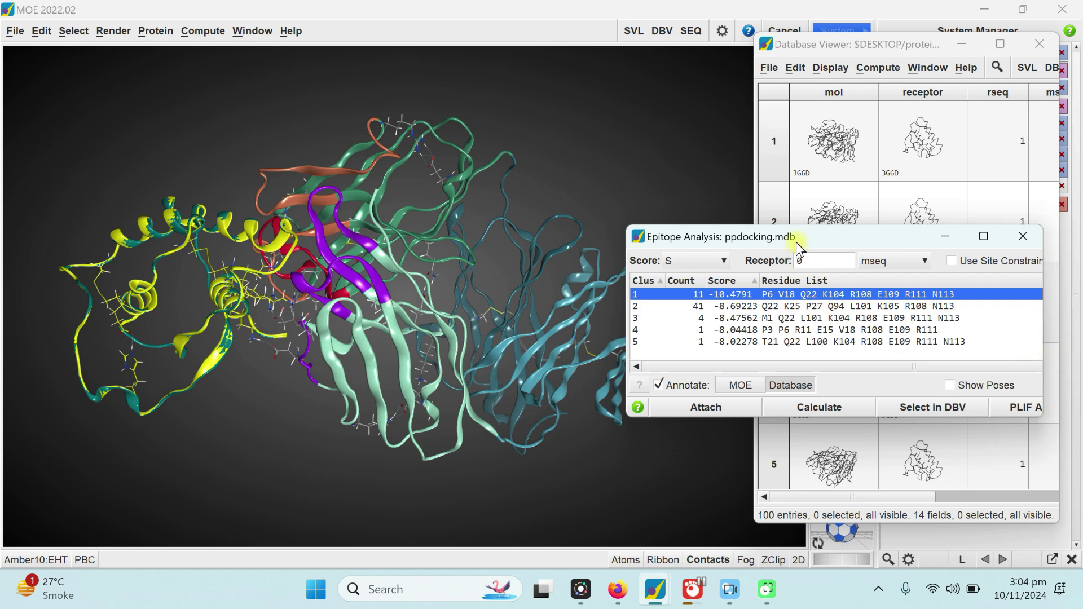
{"action": "left_click_drag", "start_coordinate": [797, 242], "coordinate": [812, 241]}
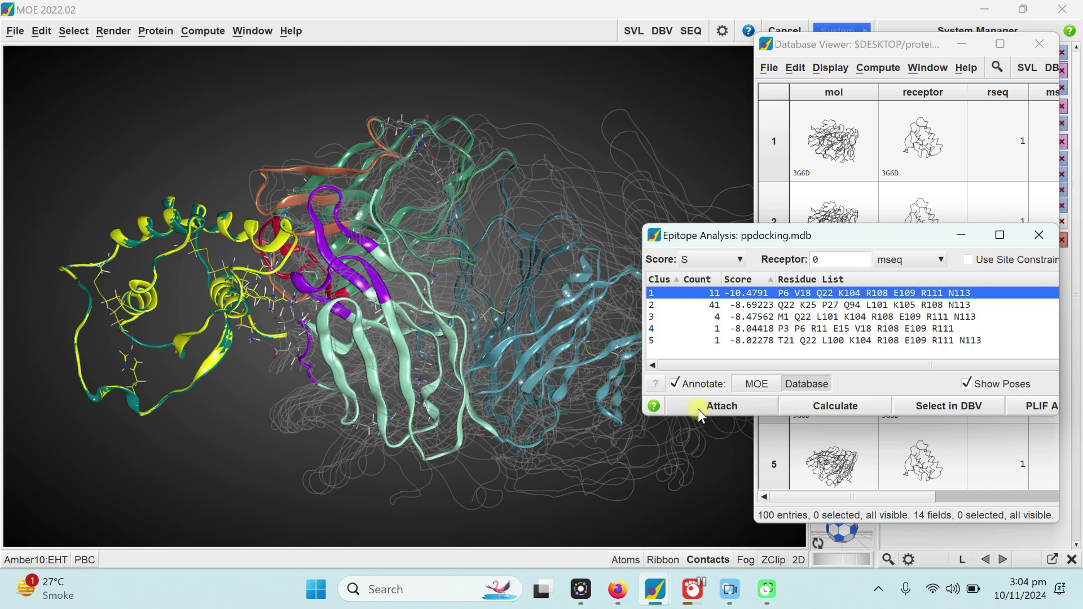
Recalculate the epitope clusters and select cluster 1, viewing cluster 2 in between.
{"action": "left_click", "coordinate": [816, 408]}
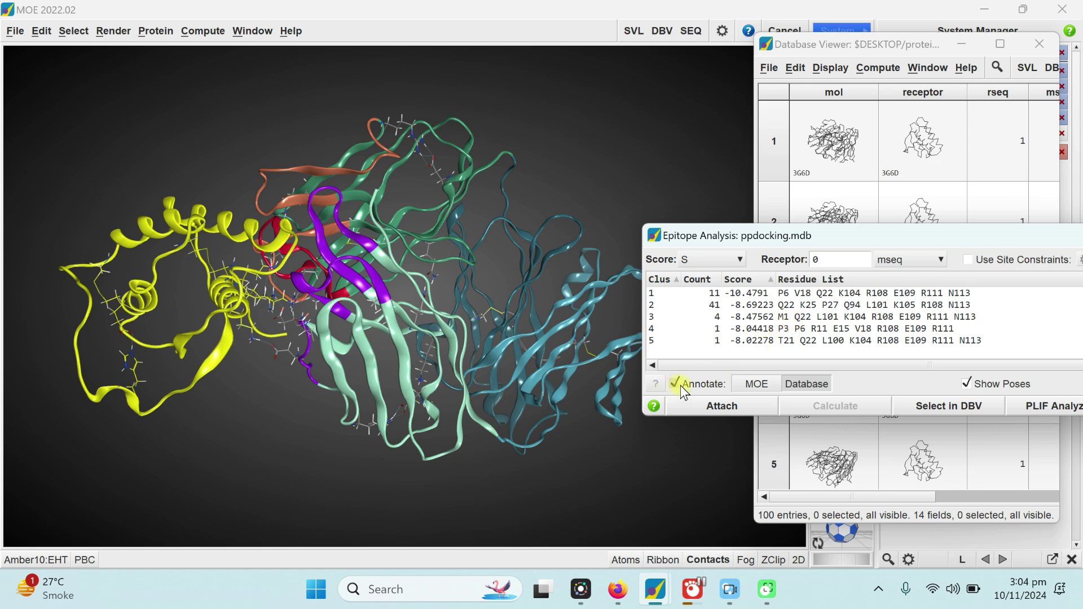
{"action": "left_click", "coordinate": [657, 292]}
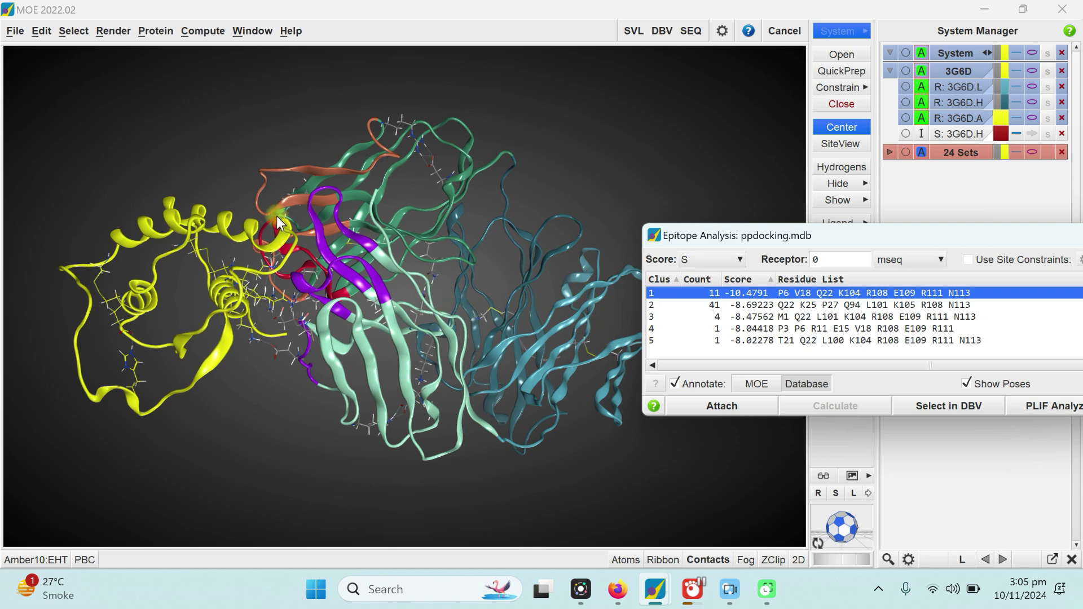
{"action": "left_click", "coordinate": [788, 308]}
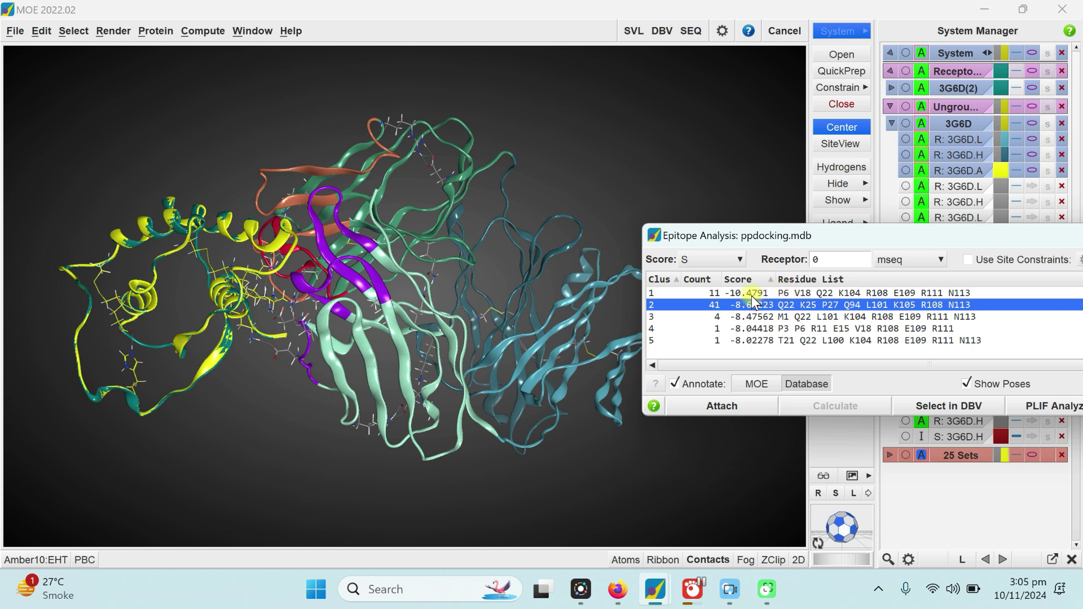
{"action": "left_click", "coordinate": [728, 294]}
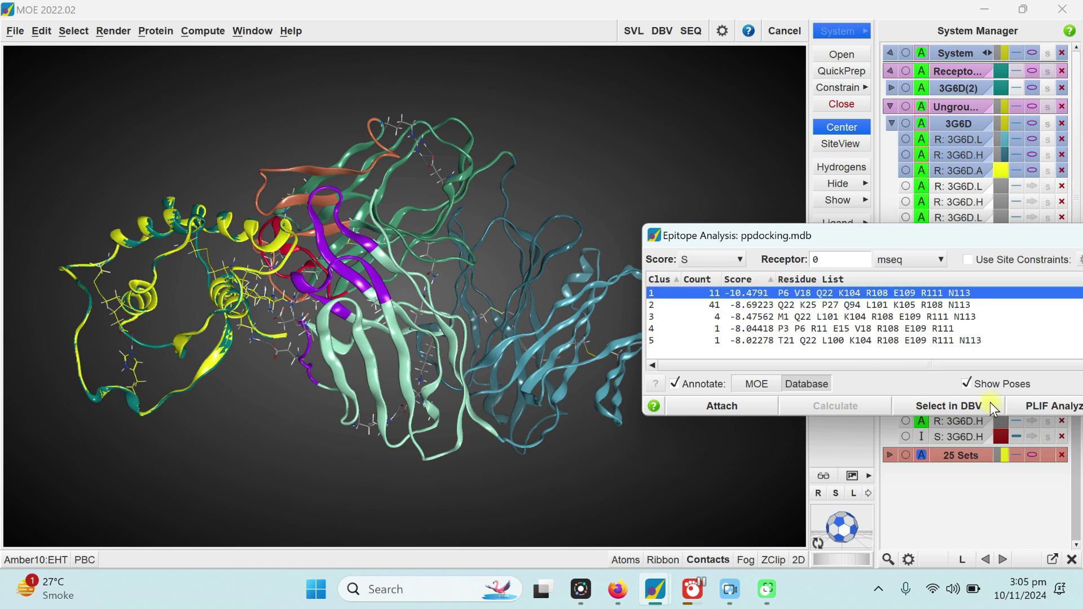
Toggle the docked poses' display, leave it on for cluster 1, and dismiss the error message.
{"action": "left_click", "coordinate": [969, 385]}
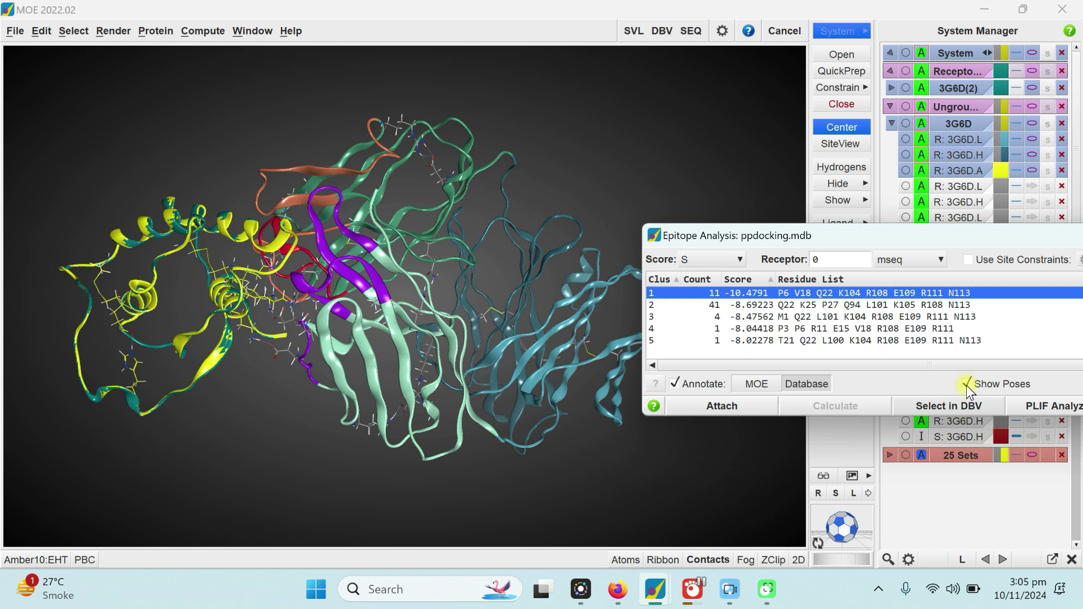
{"action": "left_click", "coordinate": [966, 384]}
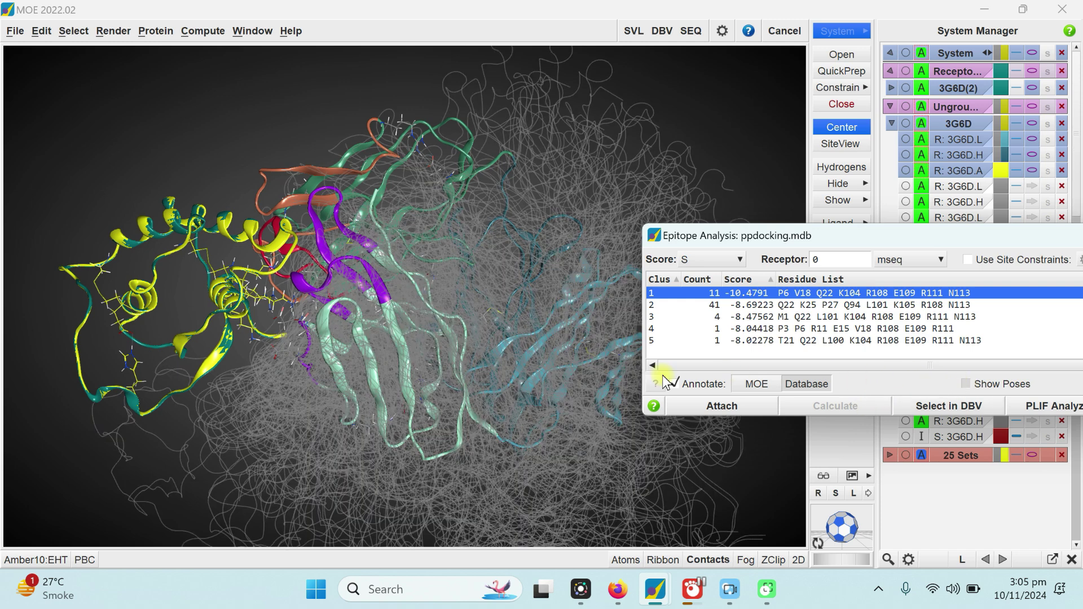
{"action": "left_click", "coordinate": [966, 383]}
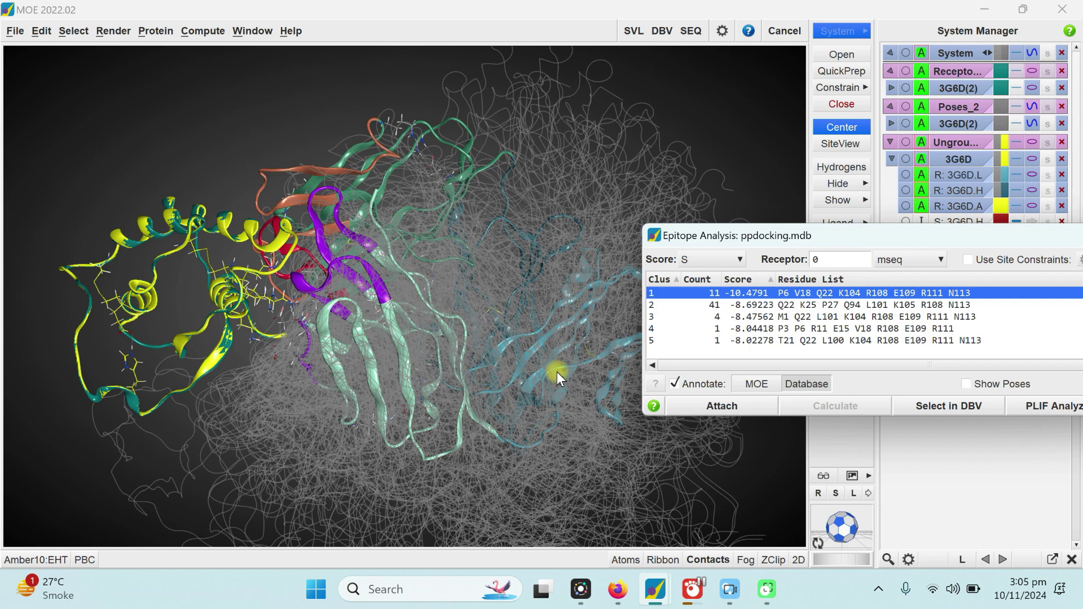
{"action": "left_click", "coordinate": [969, 384]}
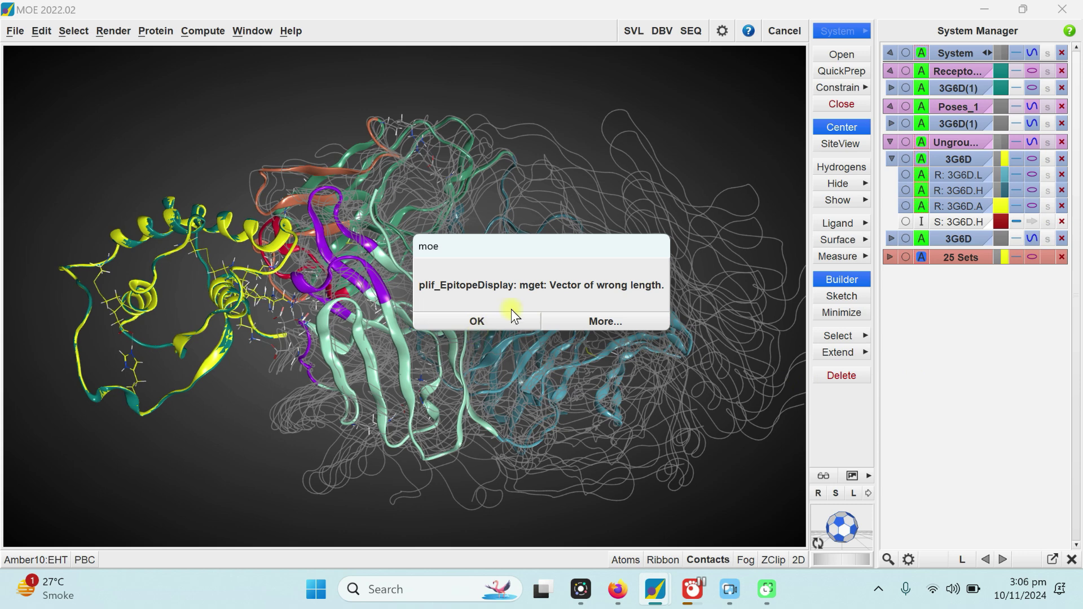
{"action": "left_click", "coordinate": [504, 321]}
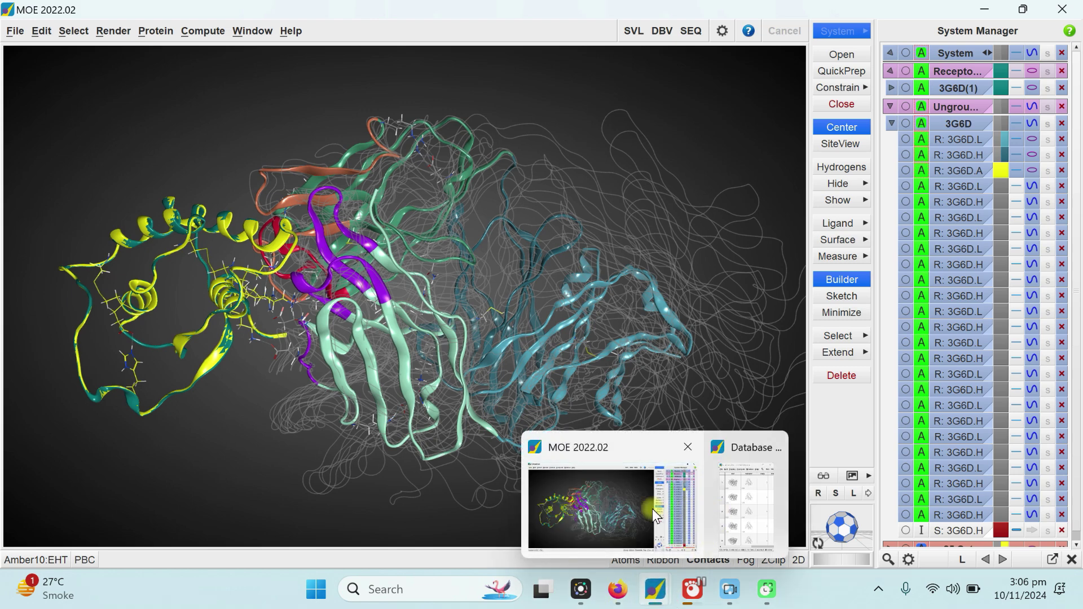
Bring the MOE windows forward, and minimize the epitope analysis and database viewer to uncover the System Manager.
{"action": "left_click", "coordinate": [638, 508]}
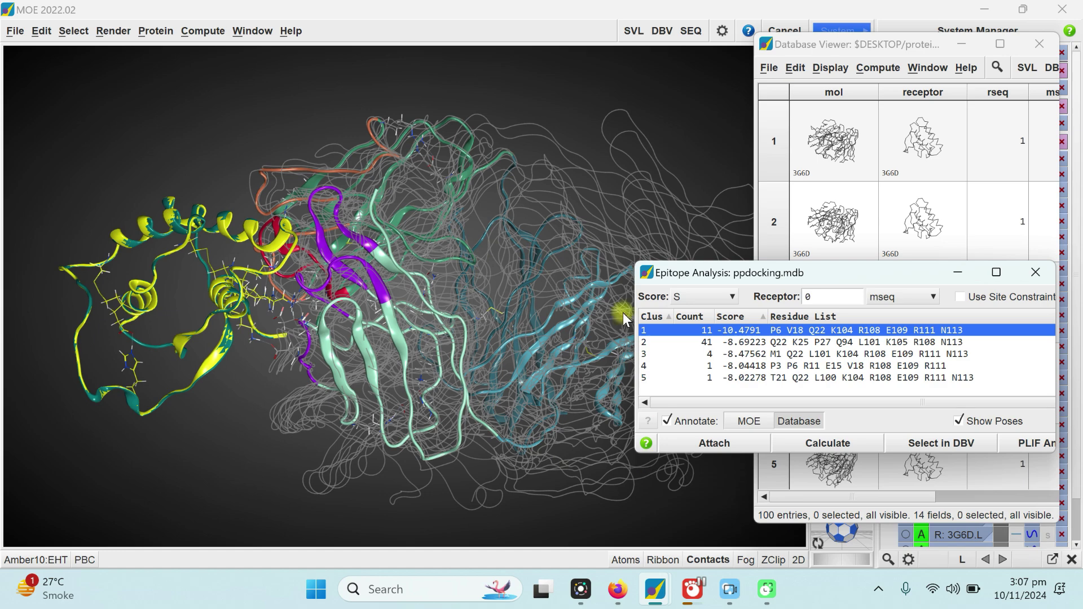
{"action": "left_click", "coordinate": [954, 273]}
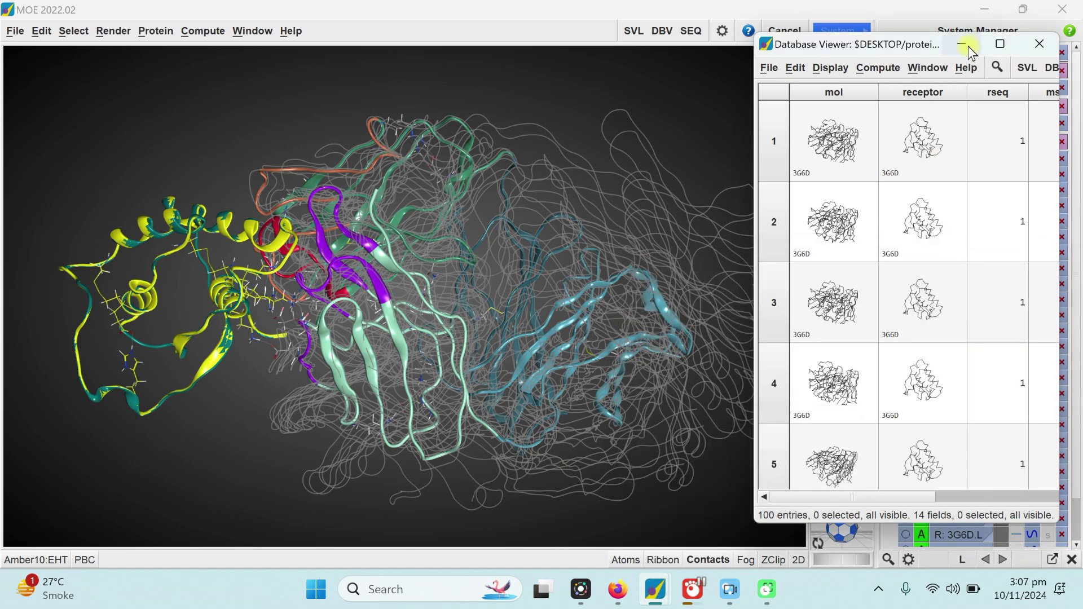
{"action": "left_click", "coordinate": [961, 44]}
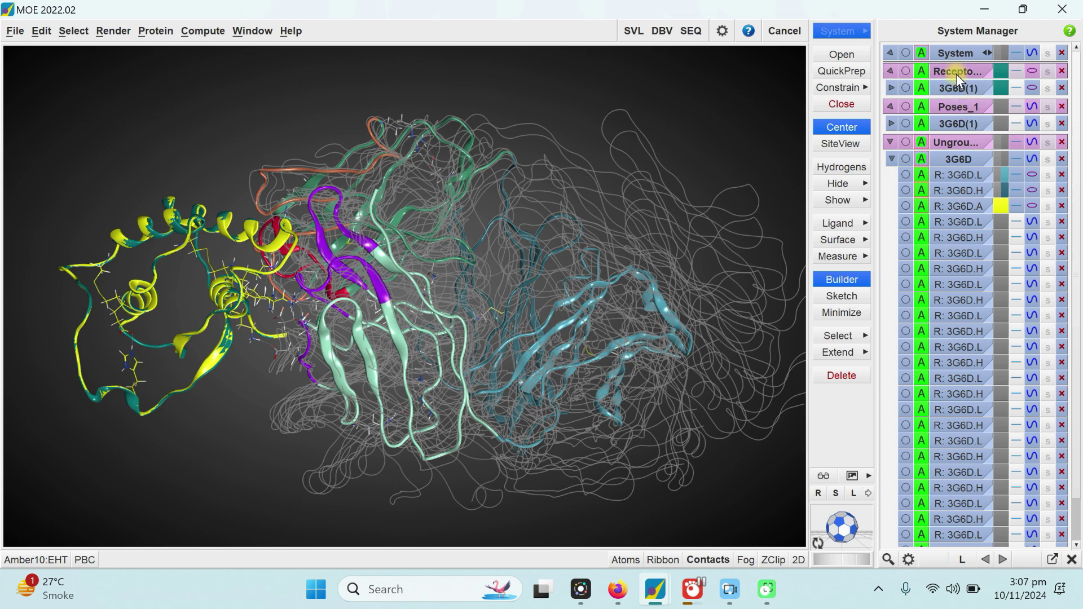
Deactivate and reactivate the Poses_1 group, and the ungrouped structures twice, to examine the annotated epitope against the poses.
{"action": "left_click", "coordinate": [957, 105]}
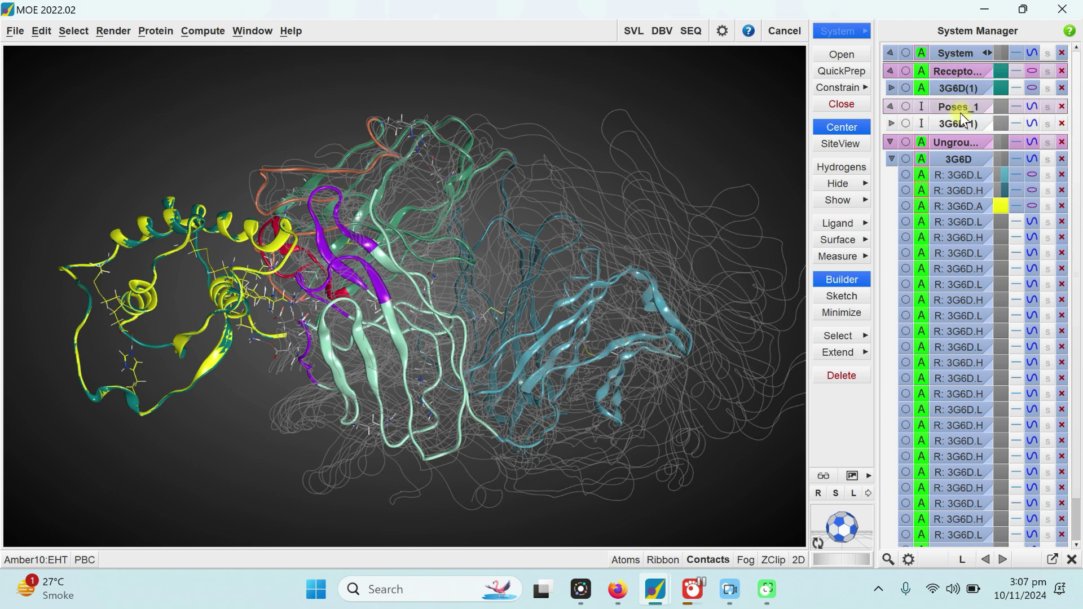
{"action": "left_click", "coordinate": [959, 104]}
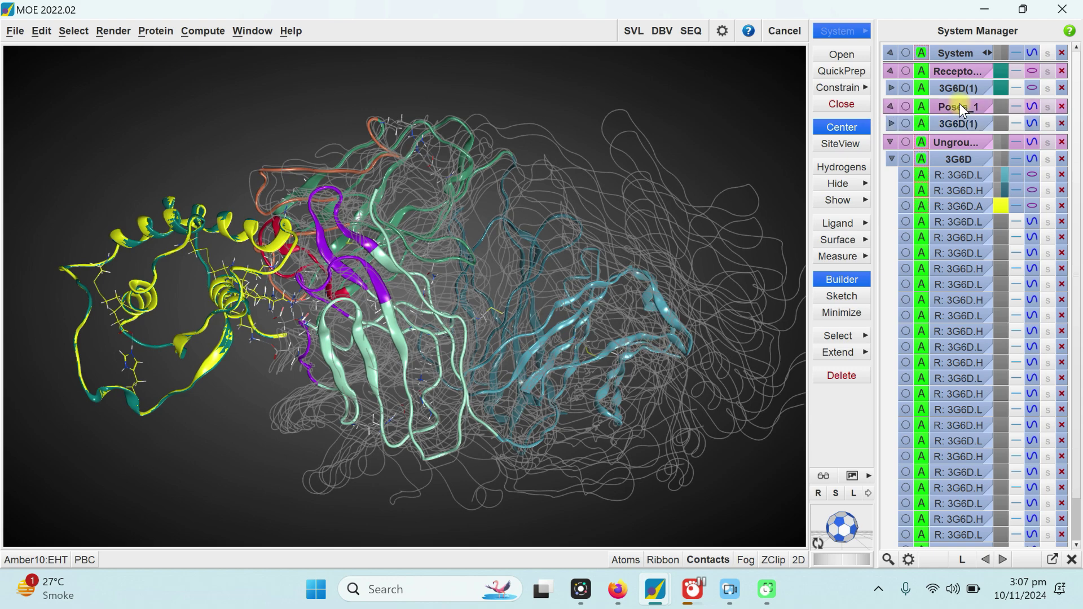
{"action": "left_click", "coordinate": [955, 142]}
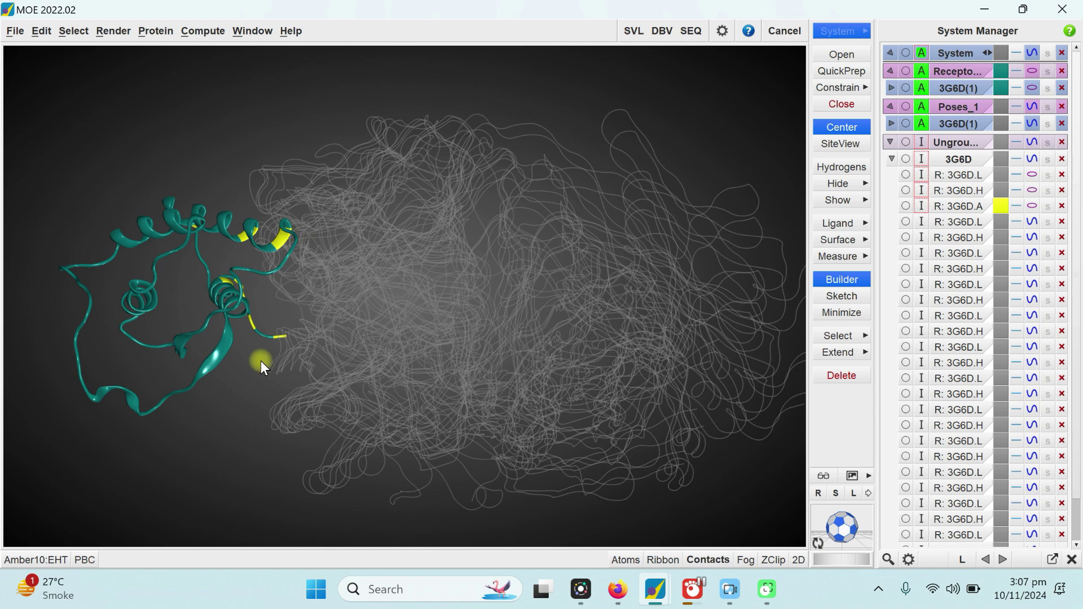
{"action": "left_click", "coordinate": [955, 142]}
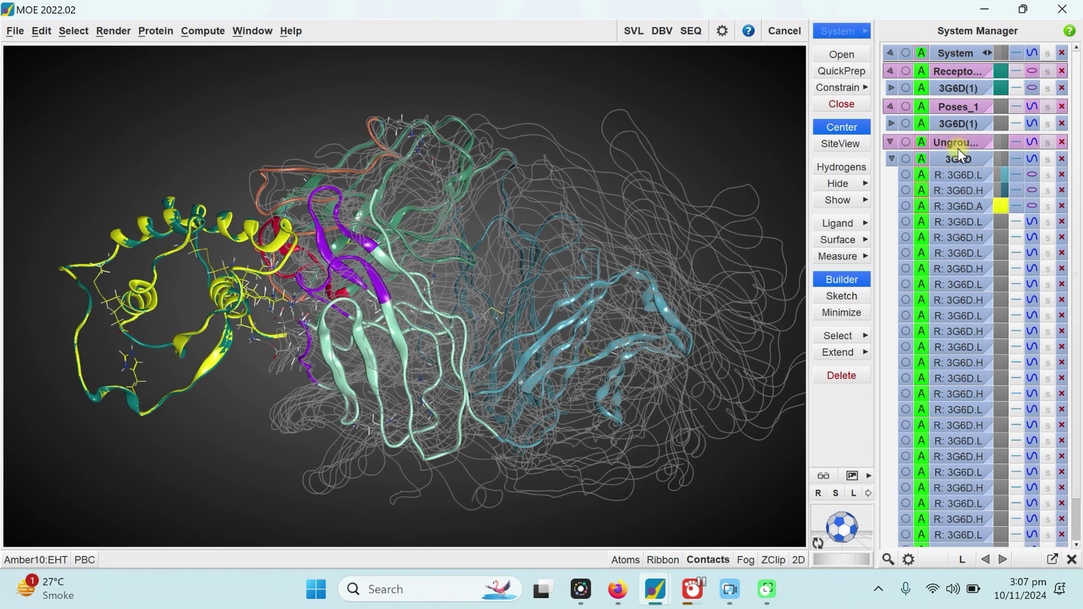
{"action": "left_click", "coordinate": [960, 141]}
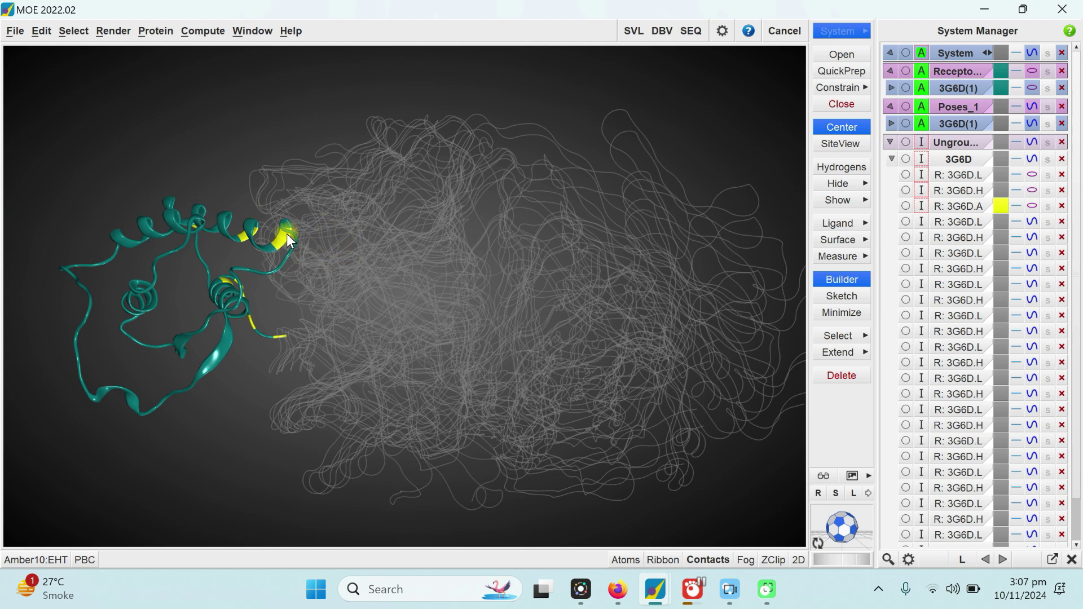
{"action": "left_click", "coordinate": [959, 140]}
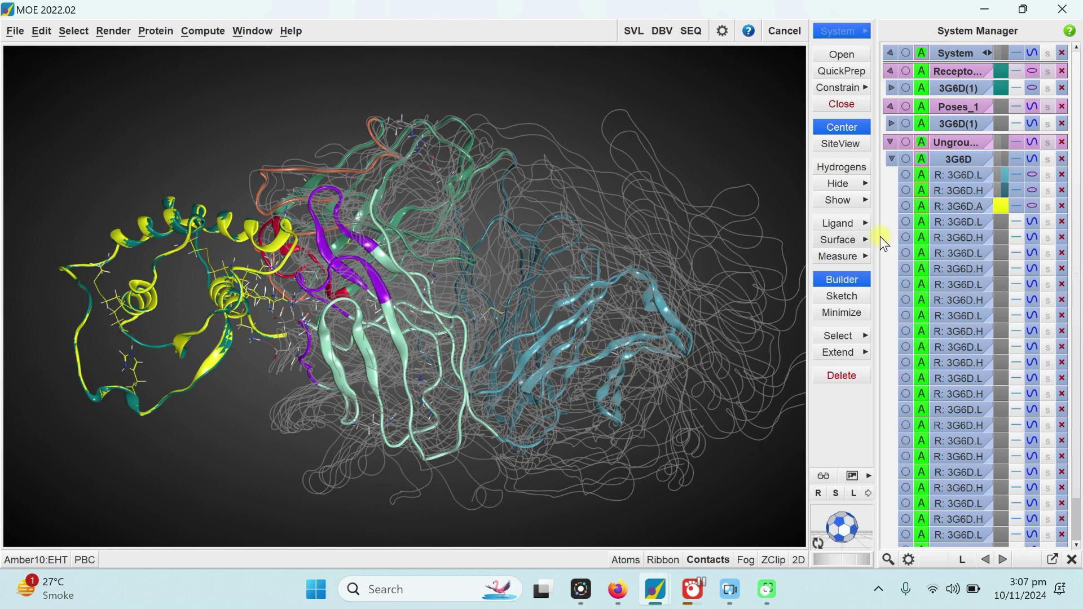
Deactivate and reactivate the ungrouped structures, and select cluster 3 in the restored epitope analysis.
{"action": "left_click", "coordinate": [954, 143]}
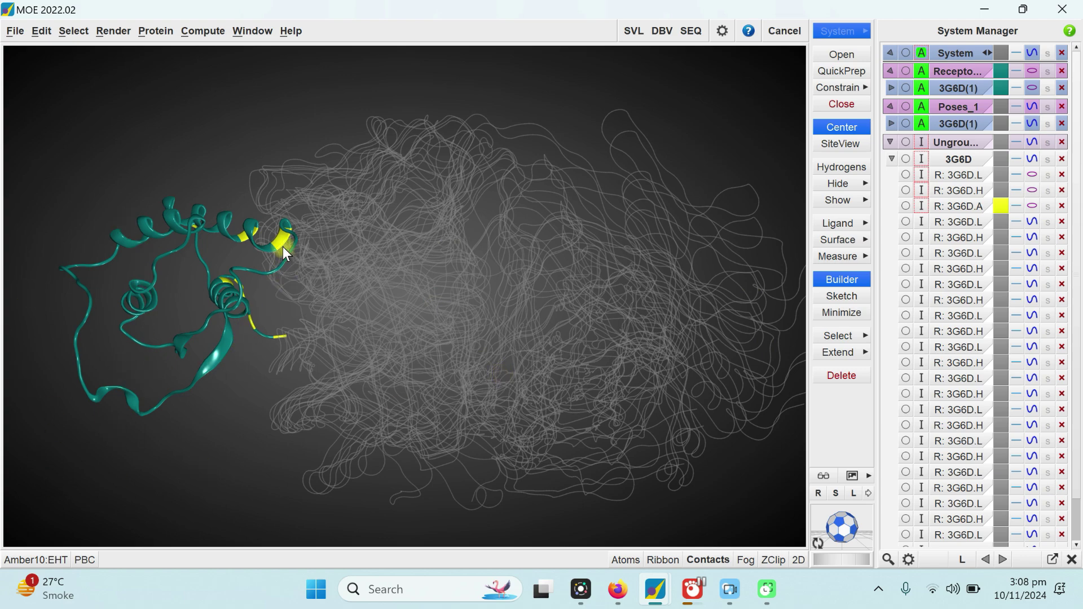
{"action": "left_click", "coordinate": [946, 146]}
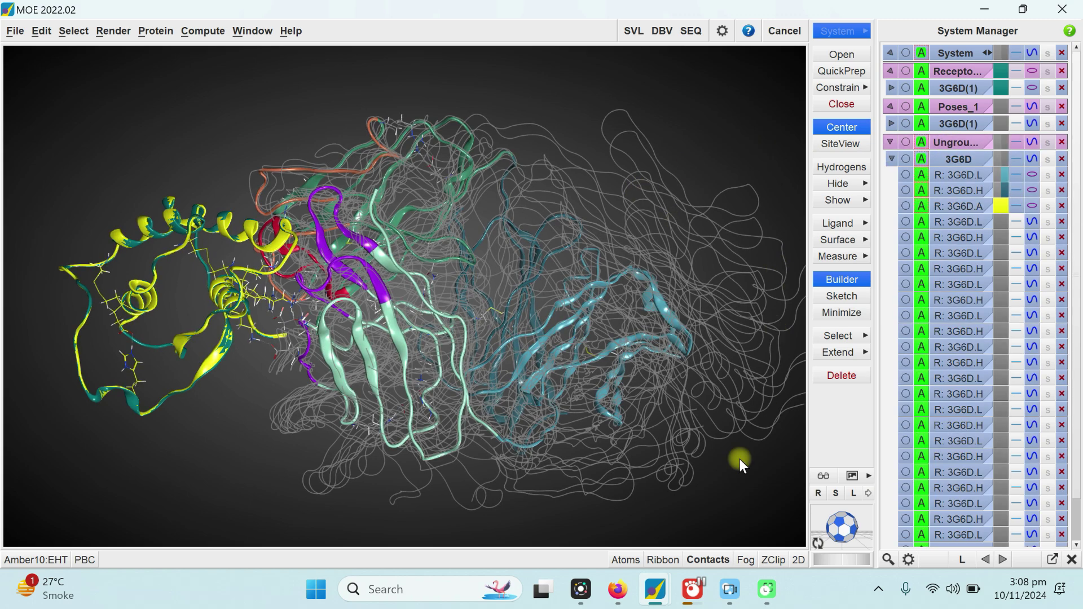
{"action": "mouse_move", "coordinate": [654, 589]}
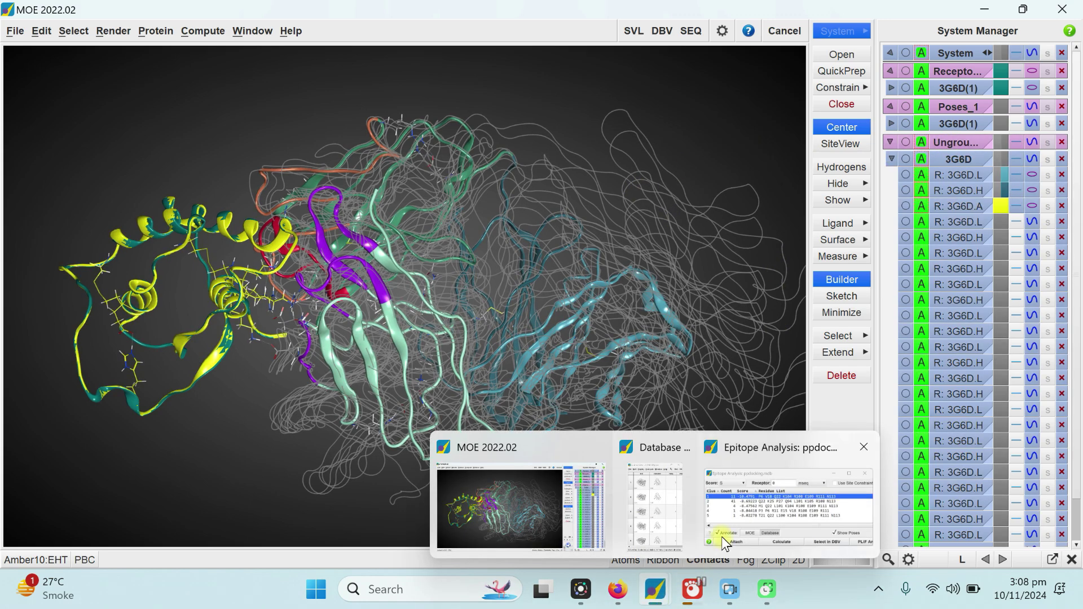
{"action": "left_click", "coordinate": [776, 511]}
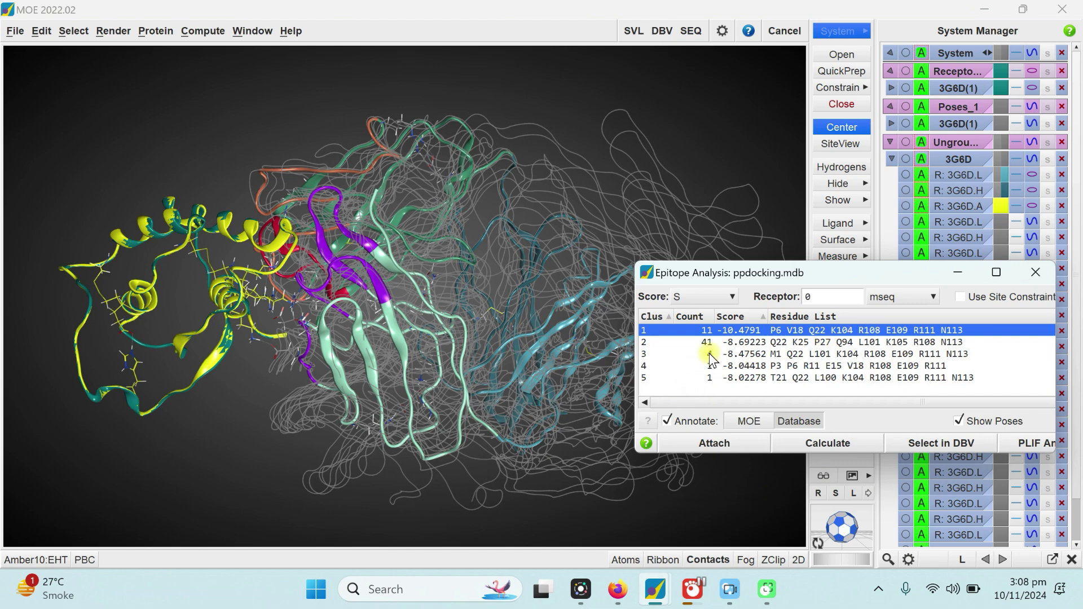
{"action": "left_click", "coordinate": [710, 356]}
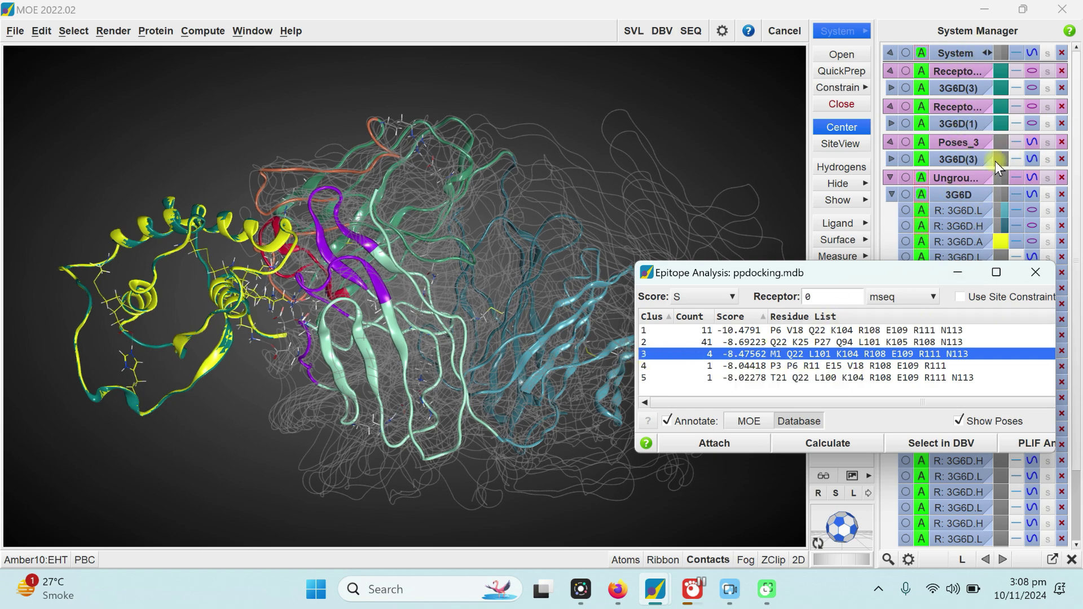
Deactivate the ungrouped structures, and toggle the Poses_3 group off and on before and after to compare its poses with the epitope.
{"action": "left_click", "coordinate": [951, 142]}
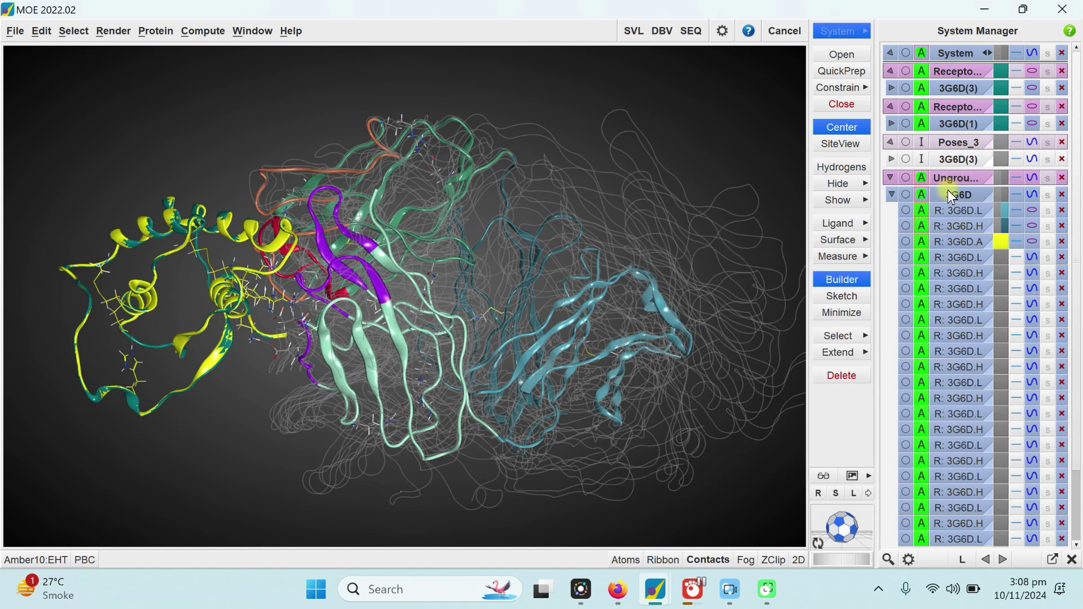
{"action": "left_click", "coordinate": [949, 144]}
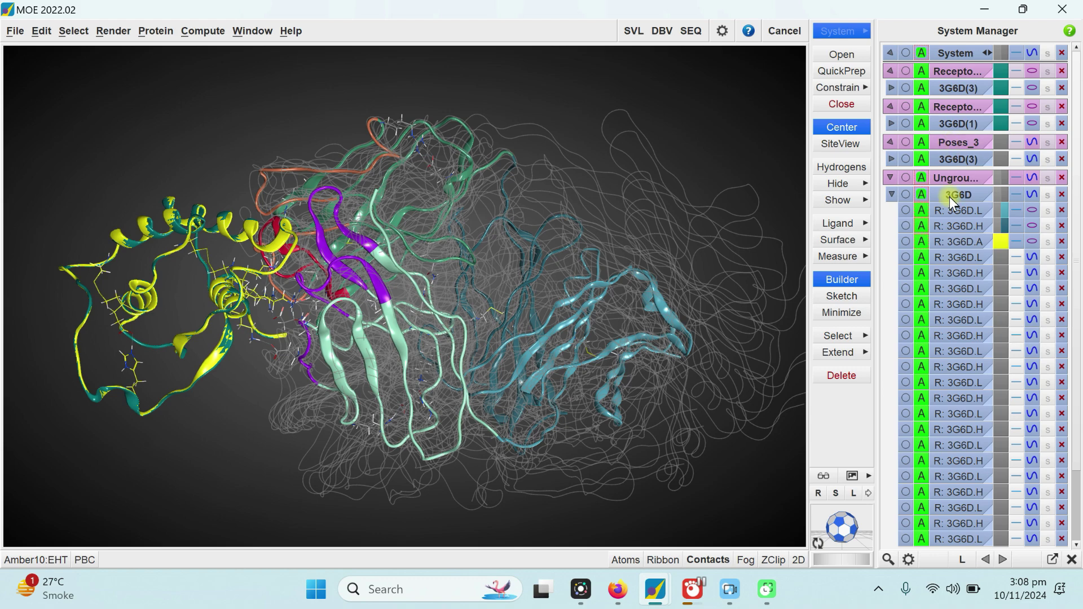
{"action": "left_click", "coordinate": [946, 178]}
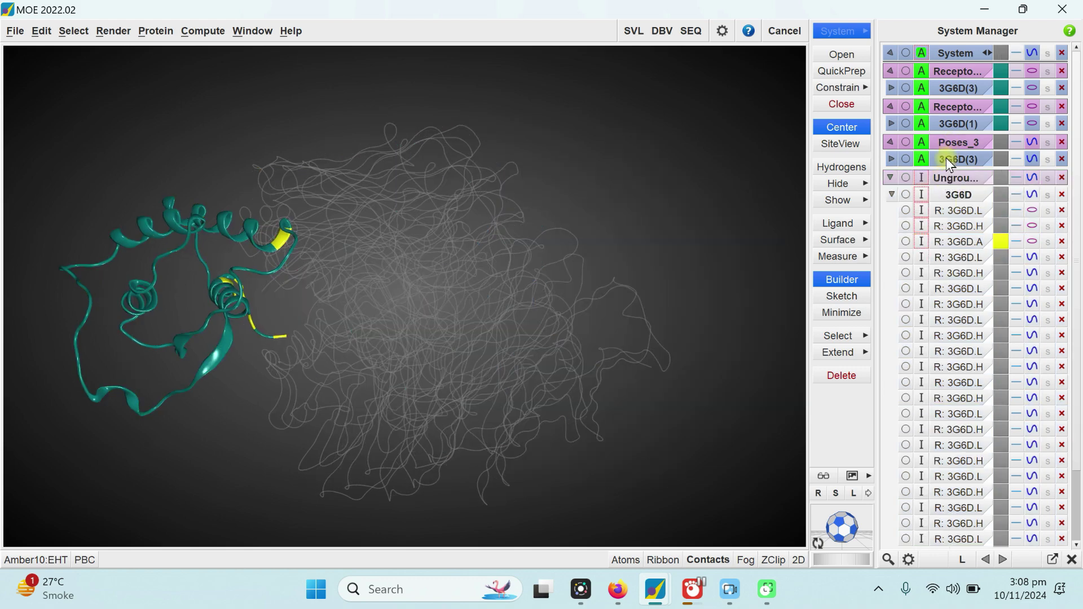
{"action": "left_click", "coordinate": [952, 141]}
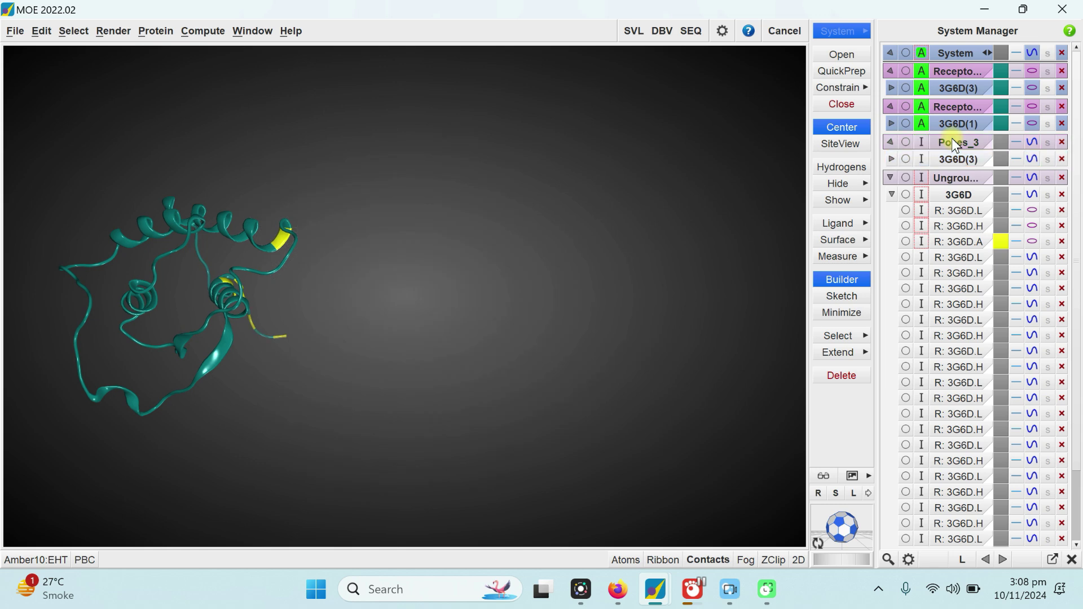
{"action": "left_click", "coordinate": [952, 141]}
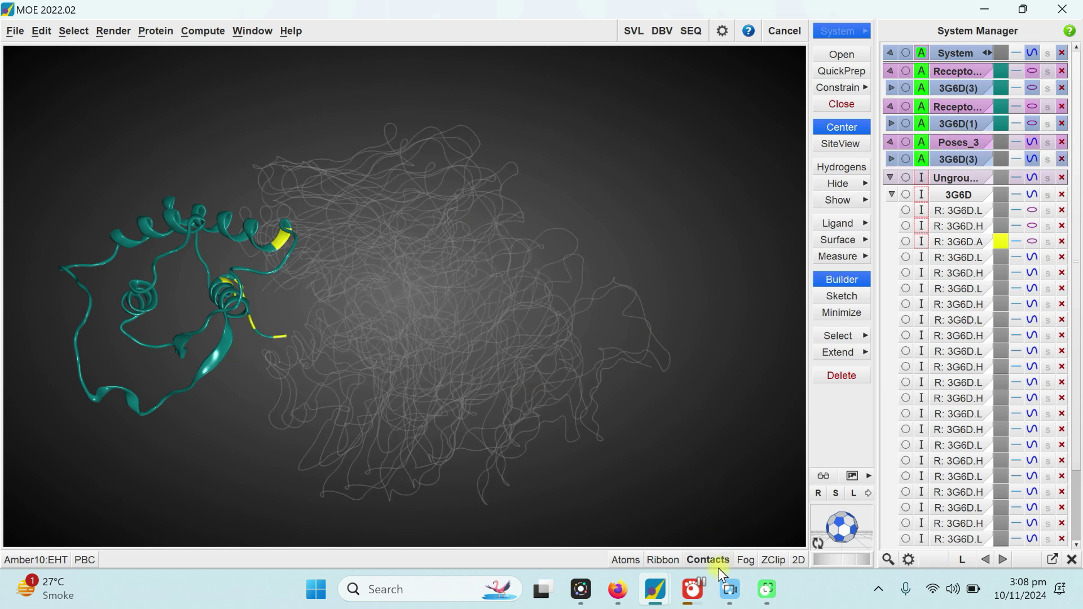
Restore the epitope analysis, select cluster 4, and minimize the window to uncover its docked pose.
{"action": "mouse_move", "coordinate": [654, 589]}
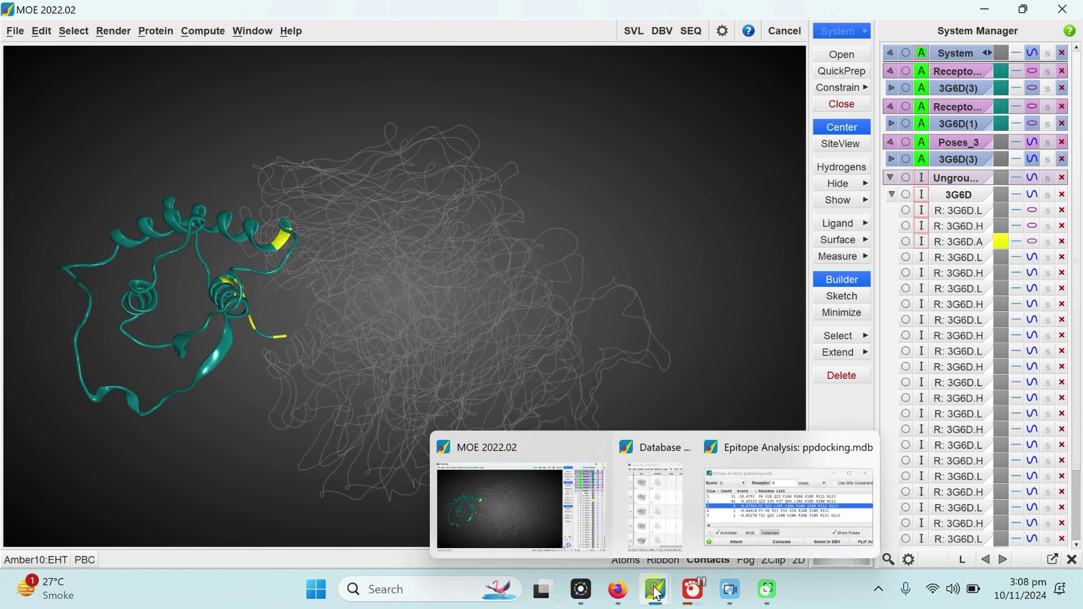
{"action": "left_click", "coordinate": [764, 498]}
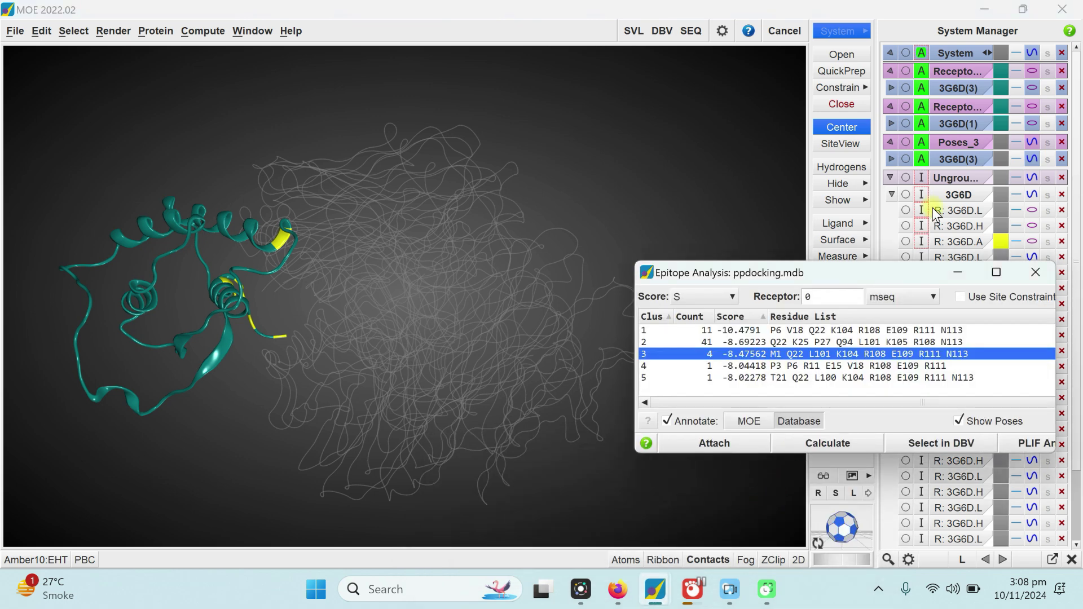
{"action": "left_click", "coordinate": [745, 365]}
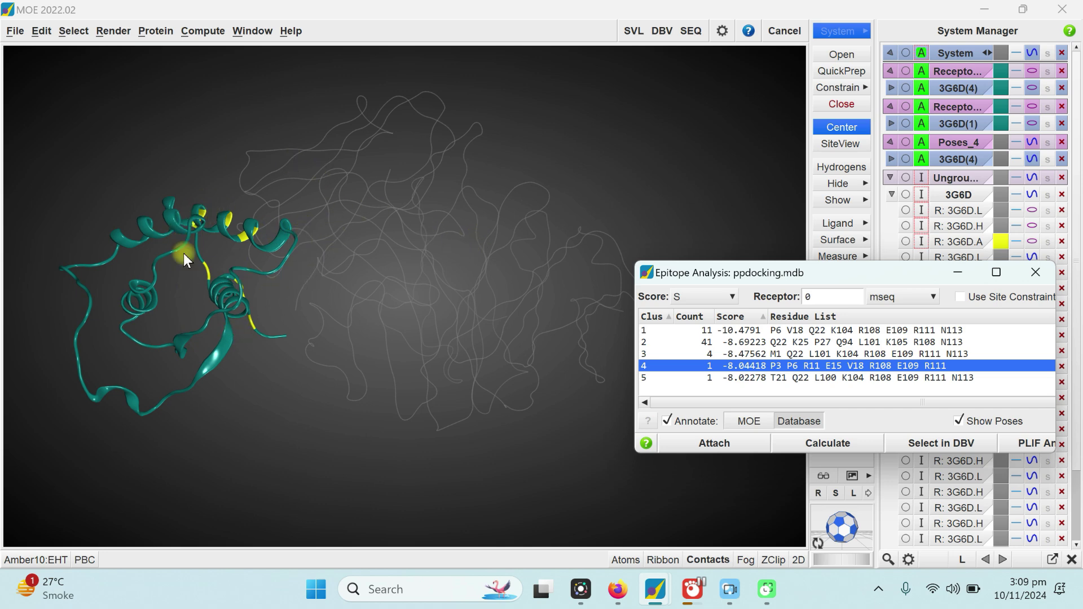
{"action": "left_click", "coordinate": [954, 274]}
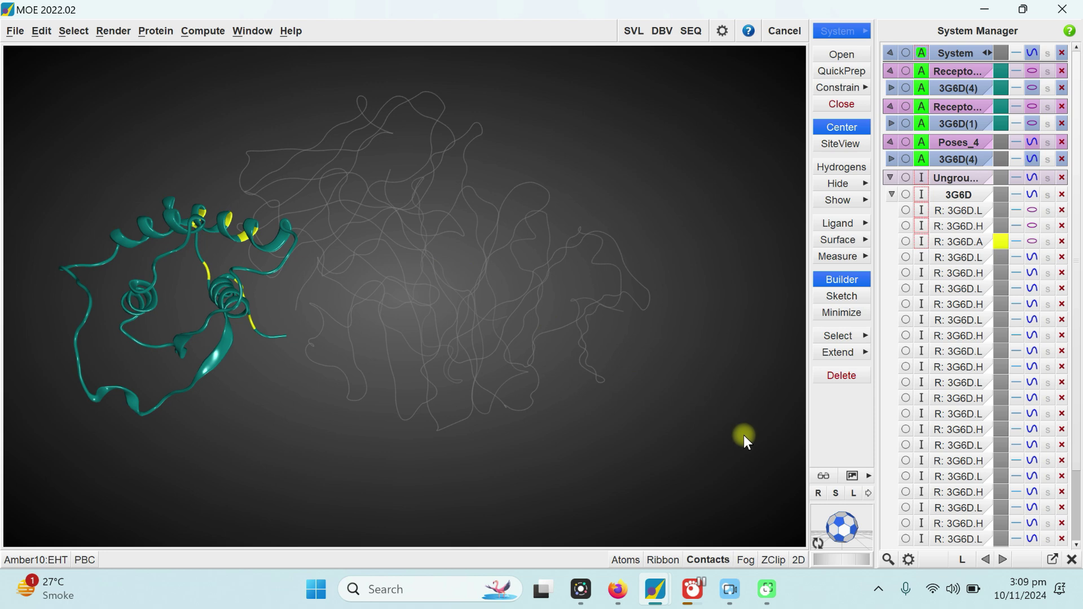
Save the current view as a PNG picture named "cluster 4" in the Desktop's Protein Docking folder, and view the saved image.
{"action": "left_click", "coordinate": [868, 478]}
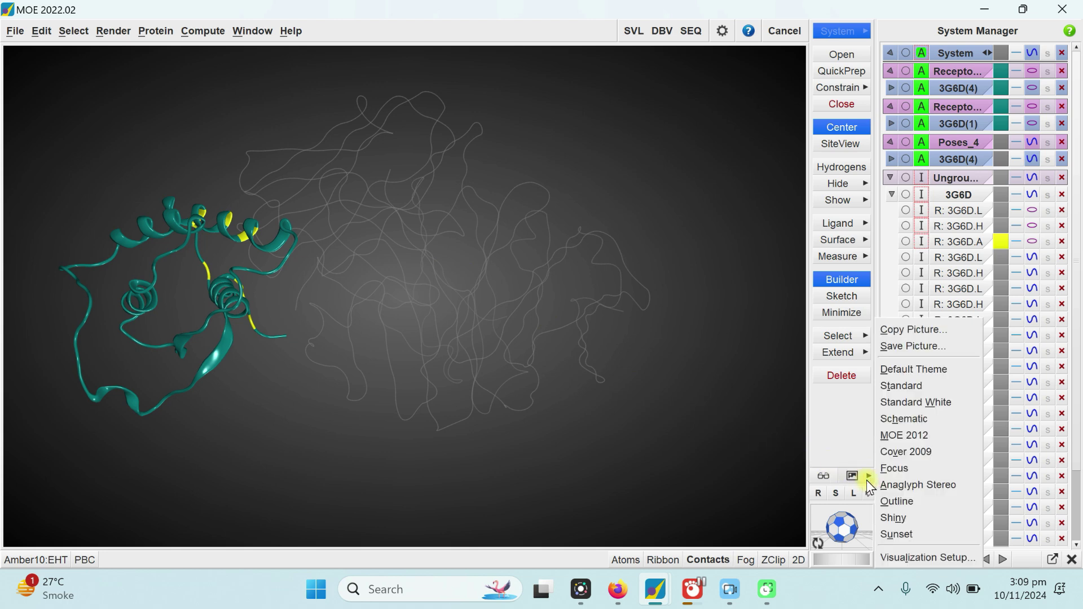
{"action": "left_click", "coordinate": [920, 348]}
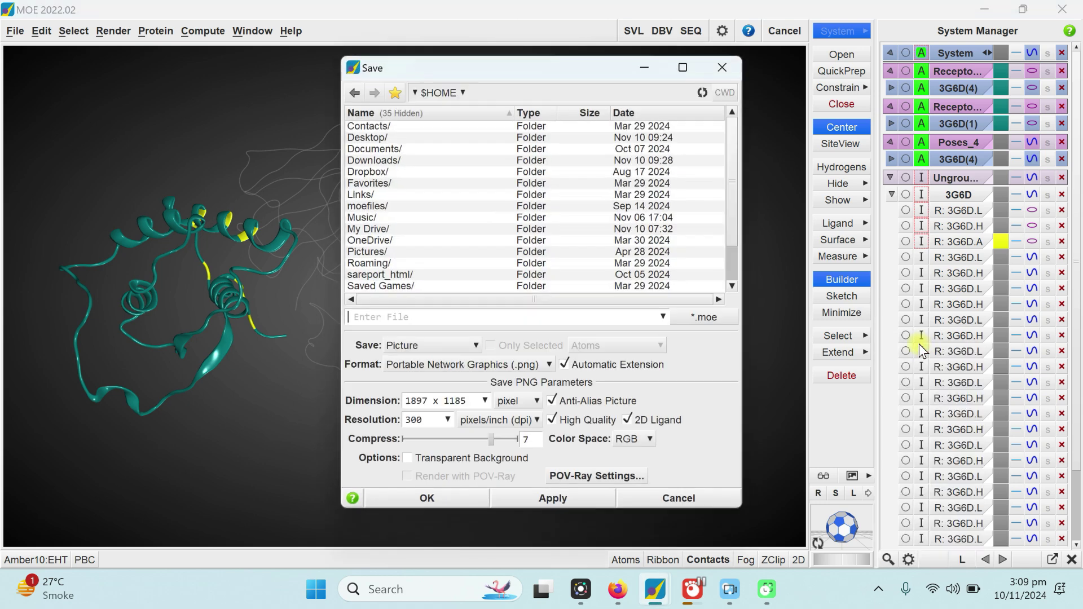
{"action": "left_click_drag", "start_coordinate": [462, 68], "coordinate": [596, 66]}
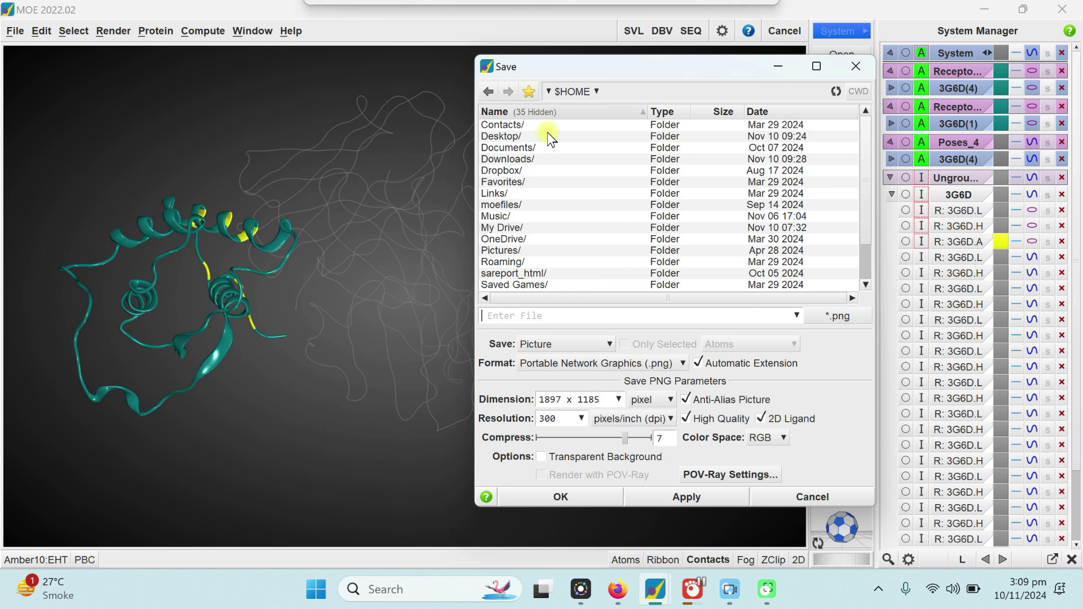
{"action": "double_click", "coordinate": [500, 138]}
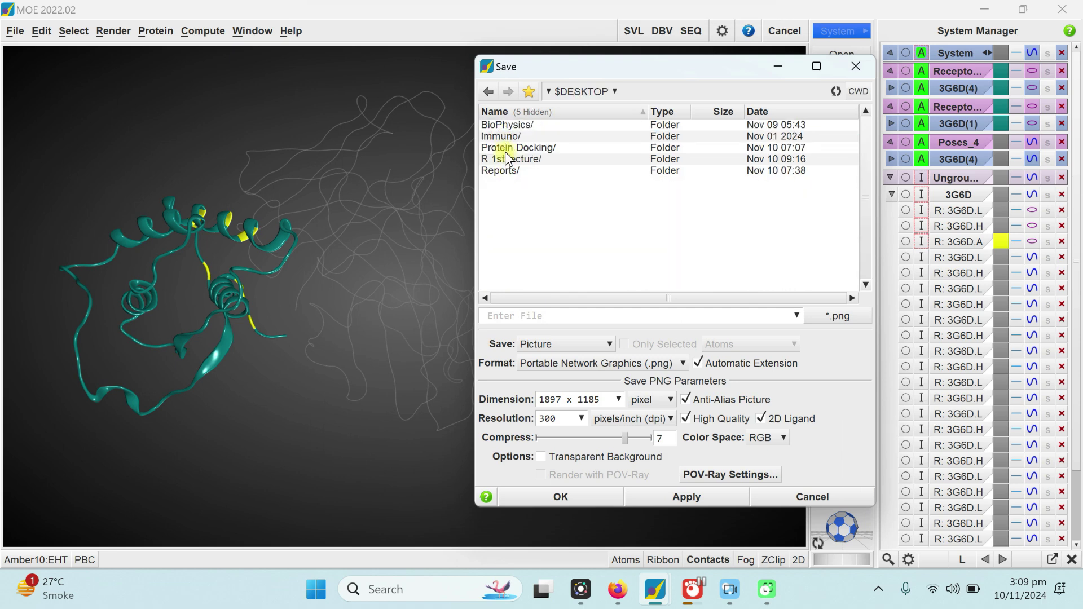
{"action": "double_click", "coordinate": [507, 148]}
{"action": "left_click", "coordinate": [538, 315]}
{"action": "type", "text": "cluster"}
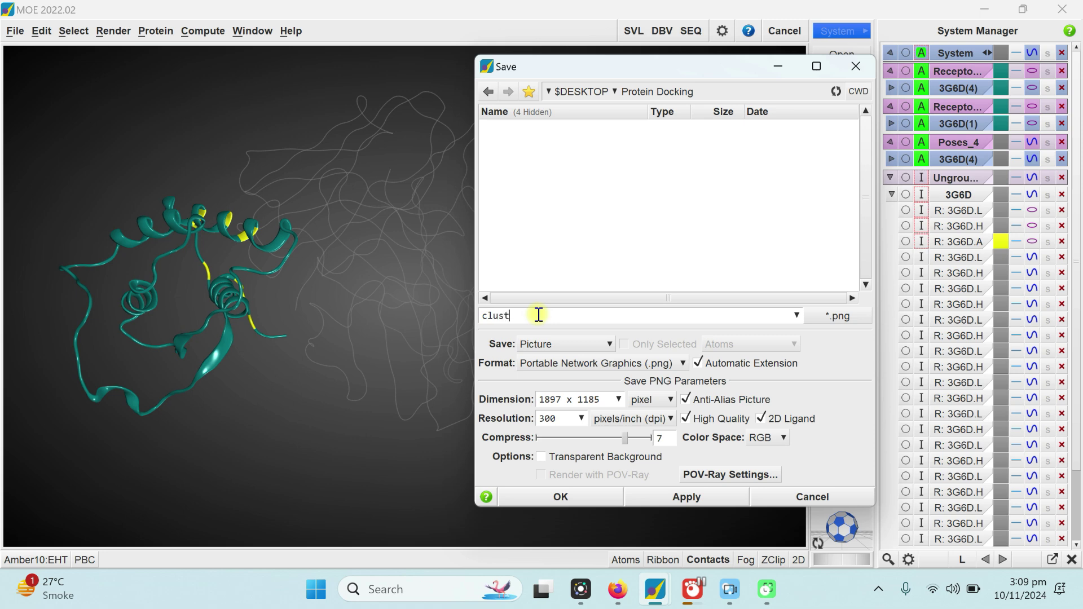
{"action": "type", "text": " 4"}
{"action": "left_click", "coordinate": [849, 316]}
{"action": "left_click", "coordinate": [850, 316]}
{"action": "left_click", "coordinate": [589, 494]}
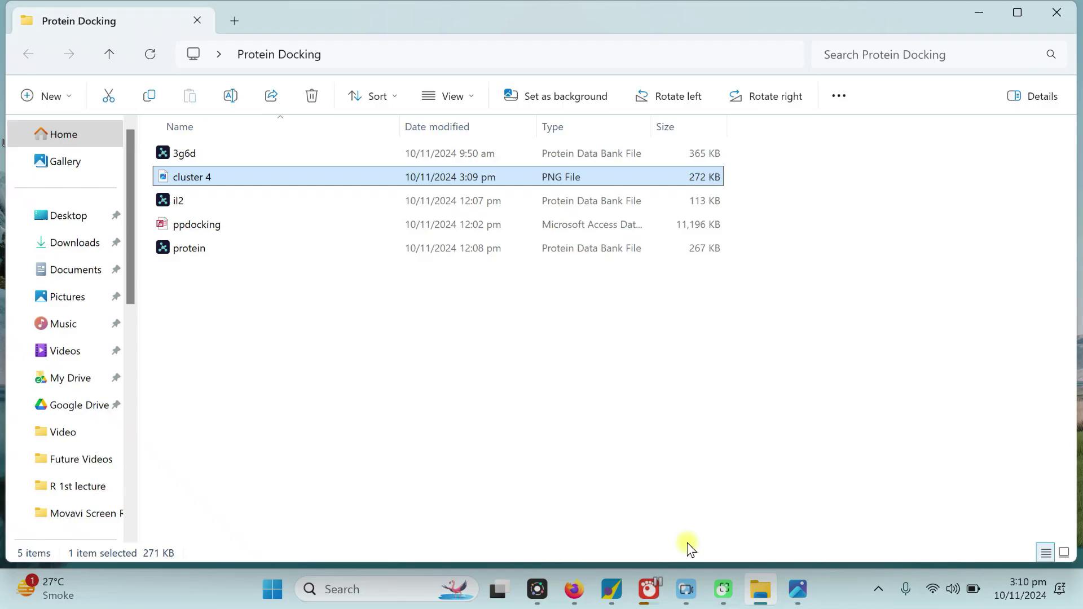
{"action": "left_click", "coordinate": [797, 589]}
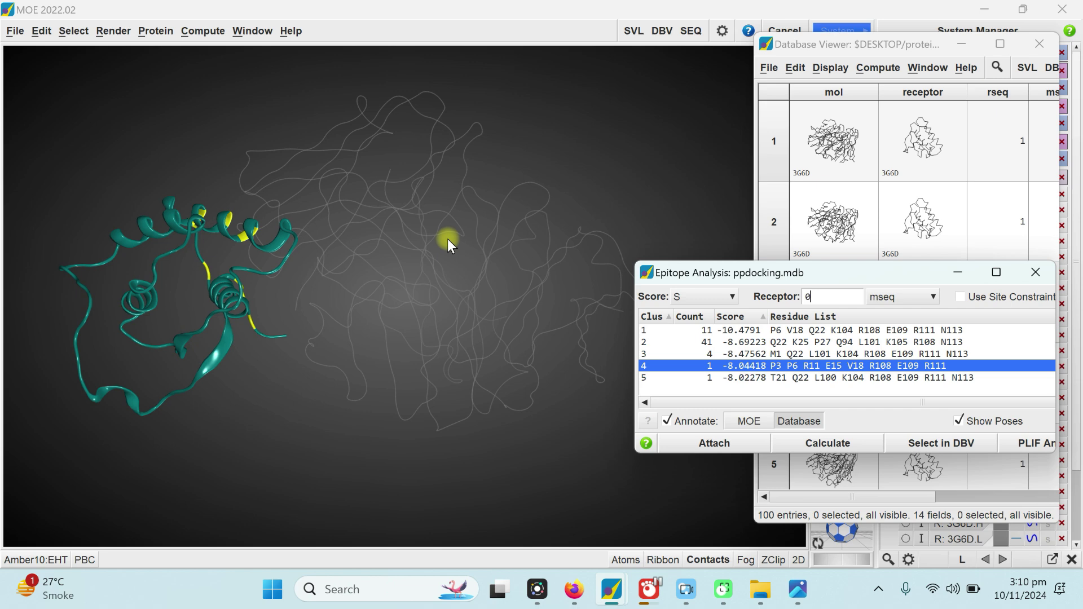
Examine the S, rmsd, E_refine and PLIF columns of the docked poses in the database viewer, keeping the epitope clusters in view.
{"action": "left_click_drag", "start_coordinate": [863, 49], "coordinate": [501, 57]}
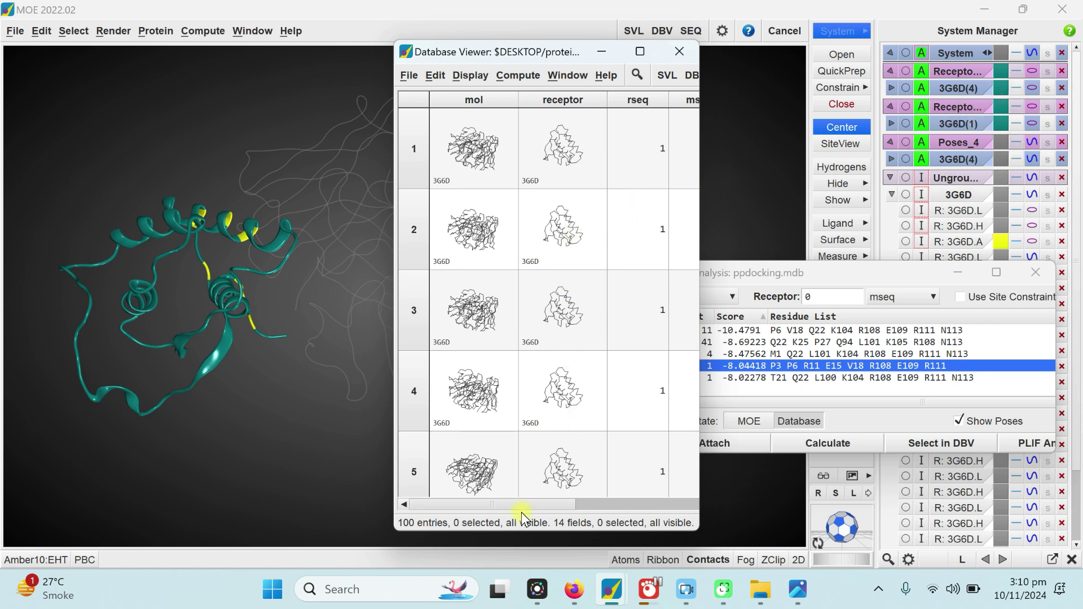
{"action": "left_click_drag", "start_coordinate": [519, 505], "coordinate": [619, 504]}
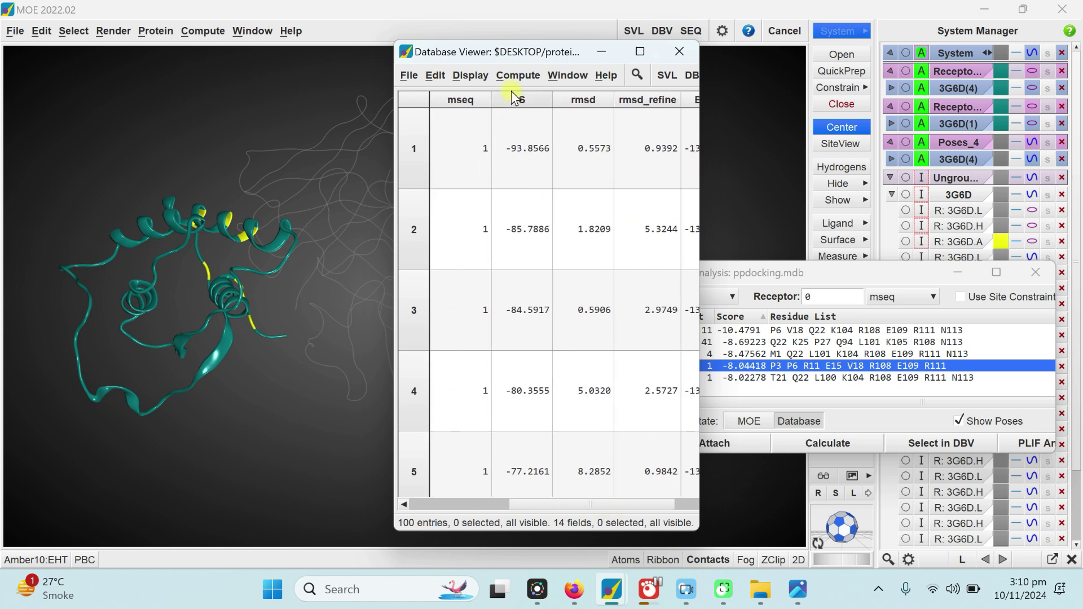
{"action": "left_click_drag", "start_coordinate": [519, 504], "coordinate": [678, 516]}
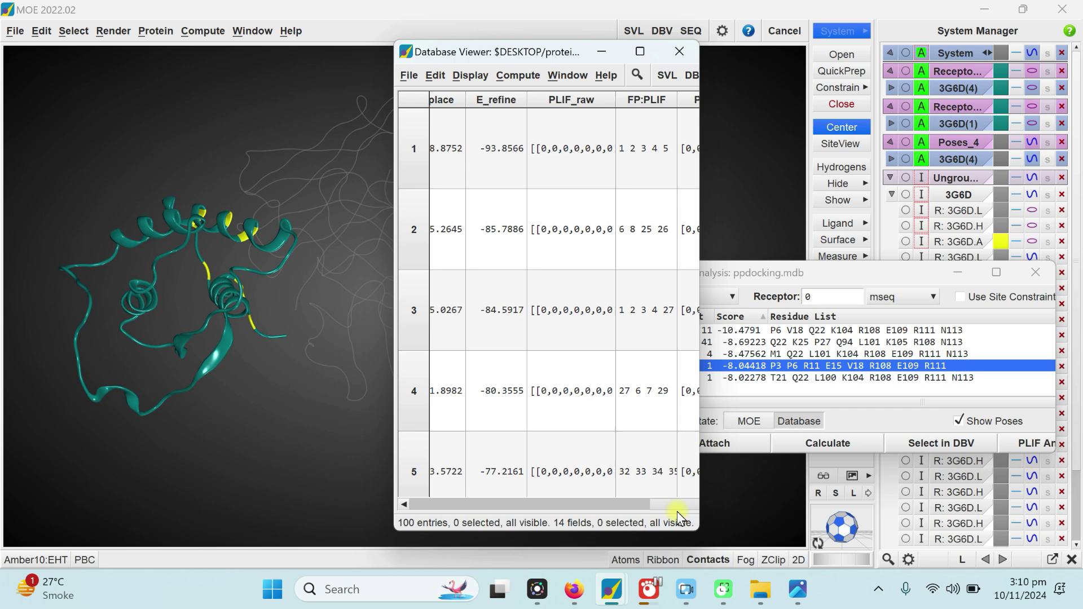
{"action": "left_click_drag", "start_coordinate": [530, 54], "coordinate": [379, 35]}
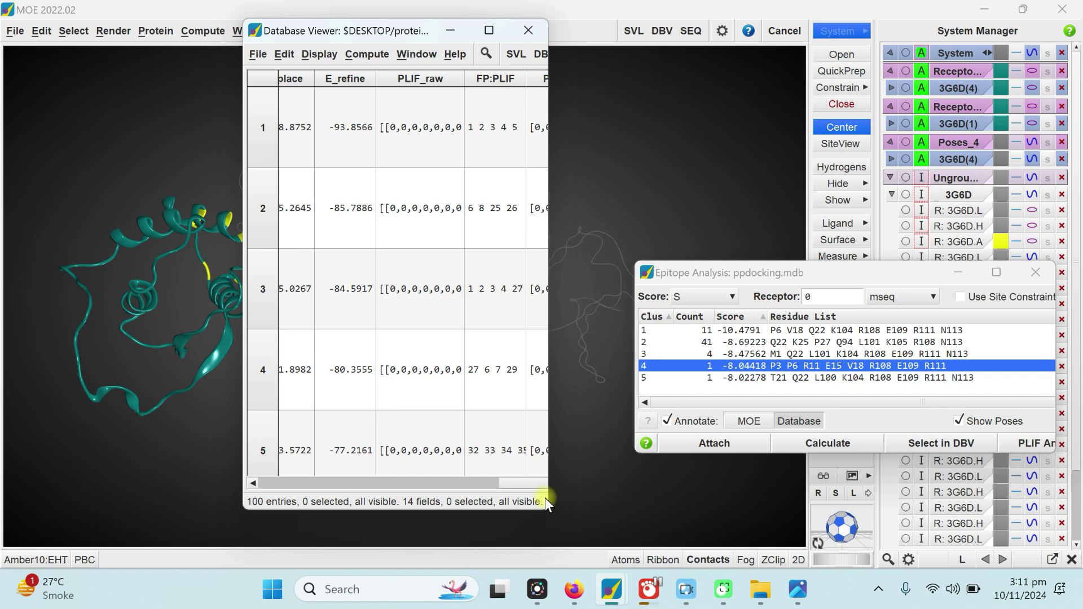
{"action": "left_click", "coordinate": [533, 484]}
{"action": "left_click_drag", "start_coordinate": [534, 483], "coordinate": [357, 493]}
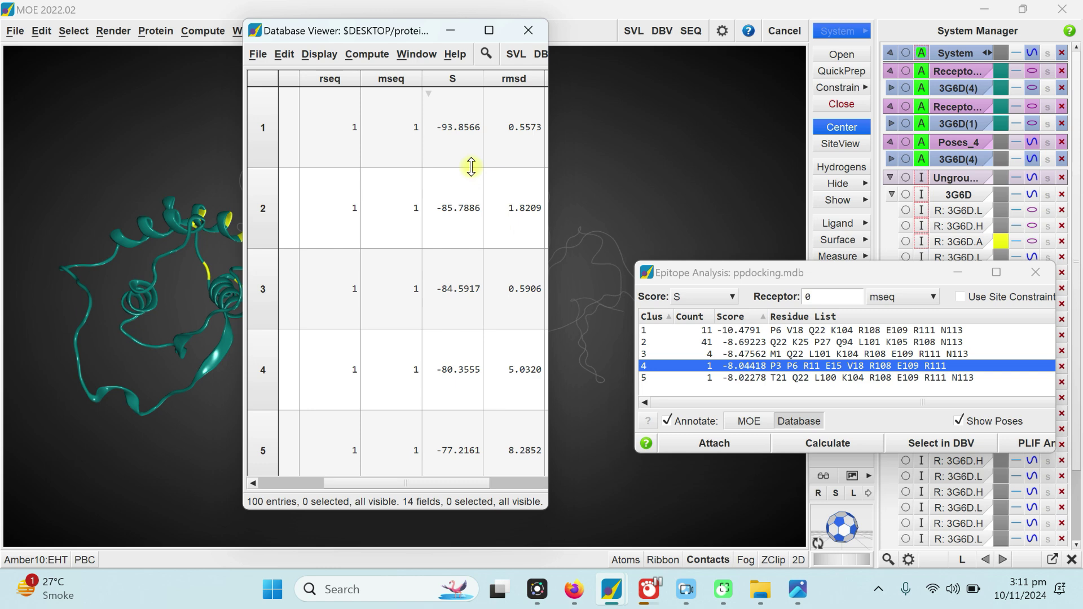
{"action": "left_click_drag", "start_coordinate": [401, 38], "coordinate": [446, 68]}
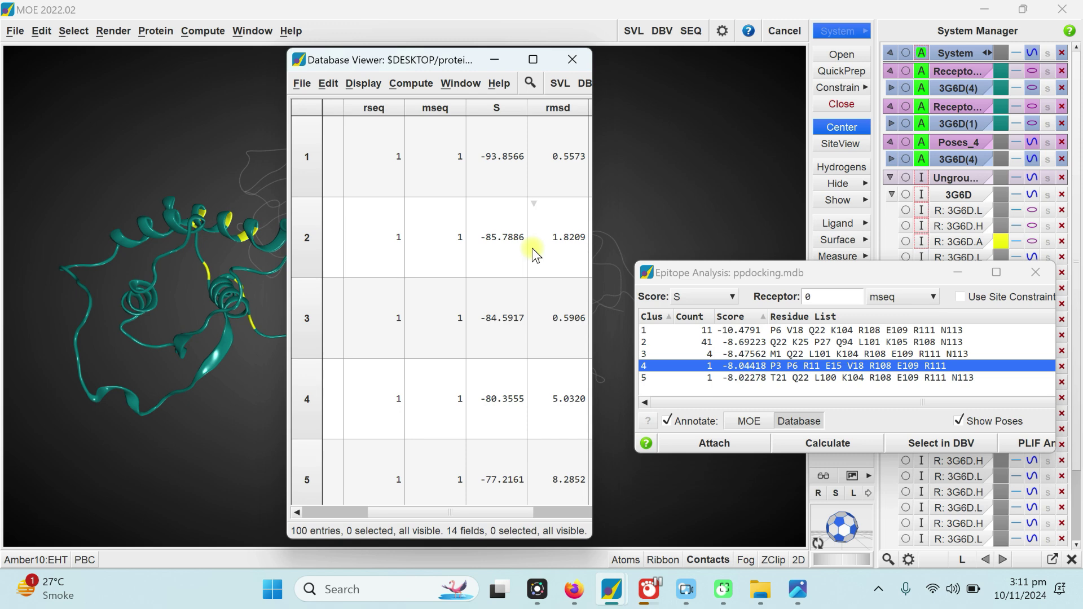
Close the database viewer and epitope analysis, and clear all molecular data, deleting the graphics objects and resetting the view.
{"action": "left_click", "coordinate": [572, 59]}
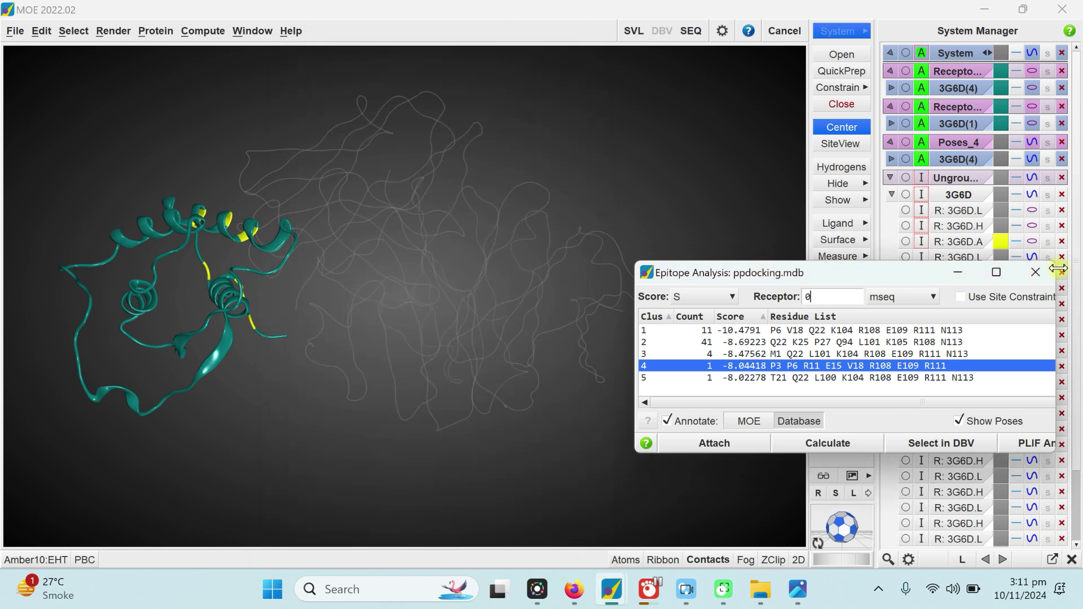
{"action": "left_click", "coordinate": [1036, 273]}
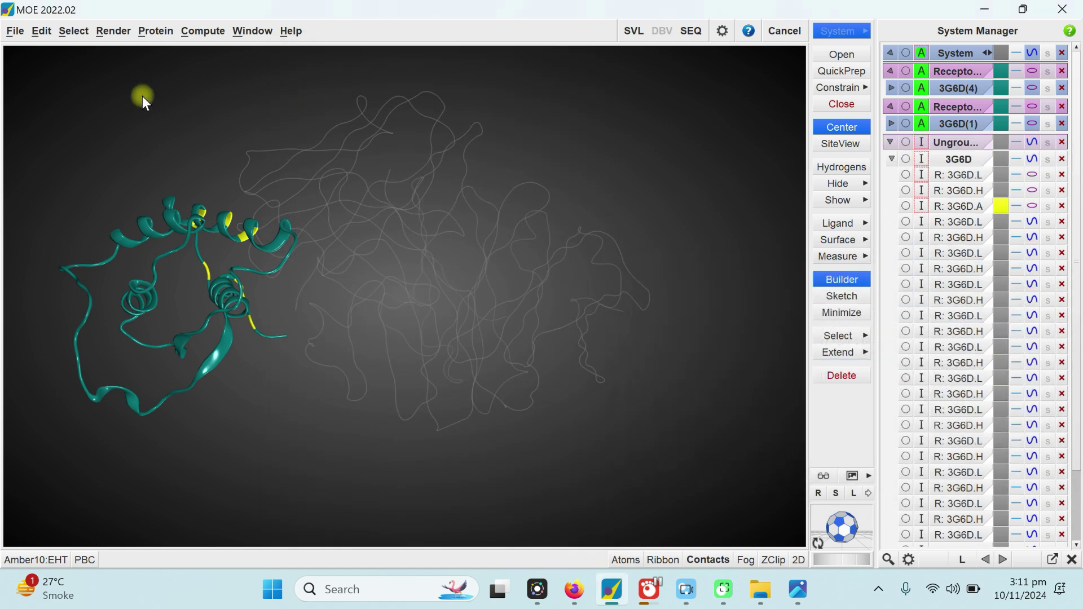
{"action": "left_click", "coordinate": [17, 33]}
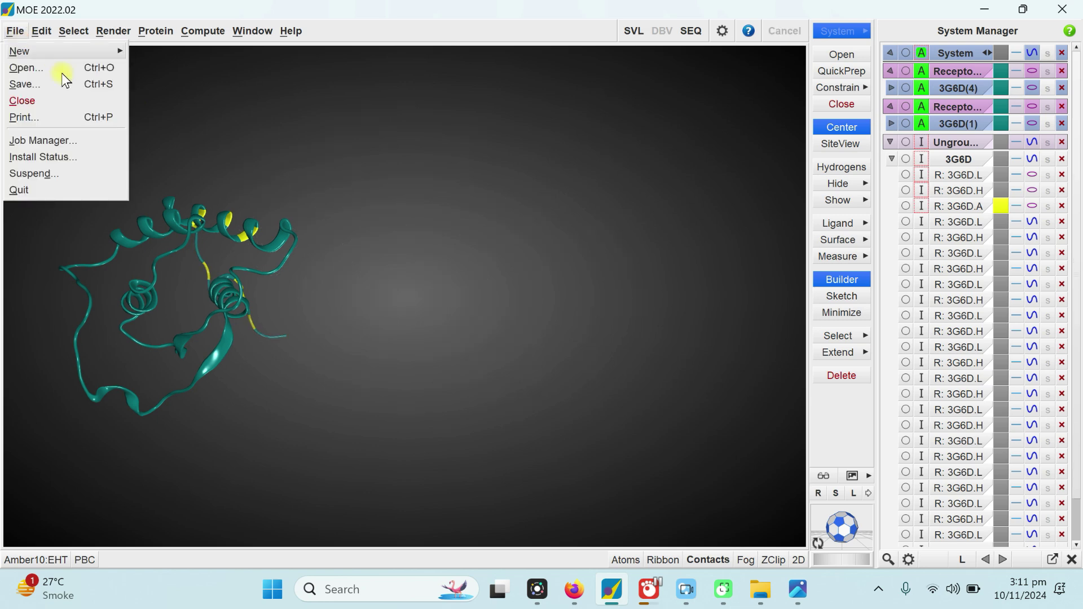
{"action": "left_click", "coordinate": [46, 101]}
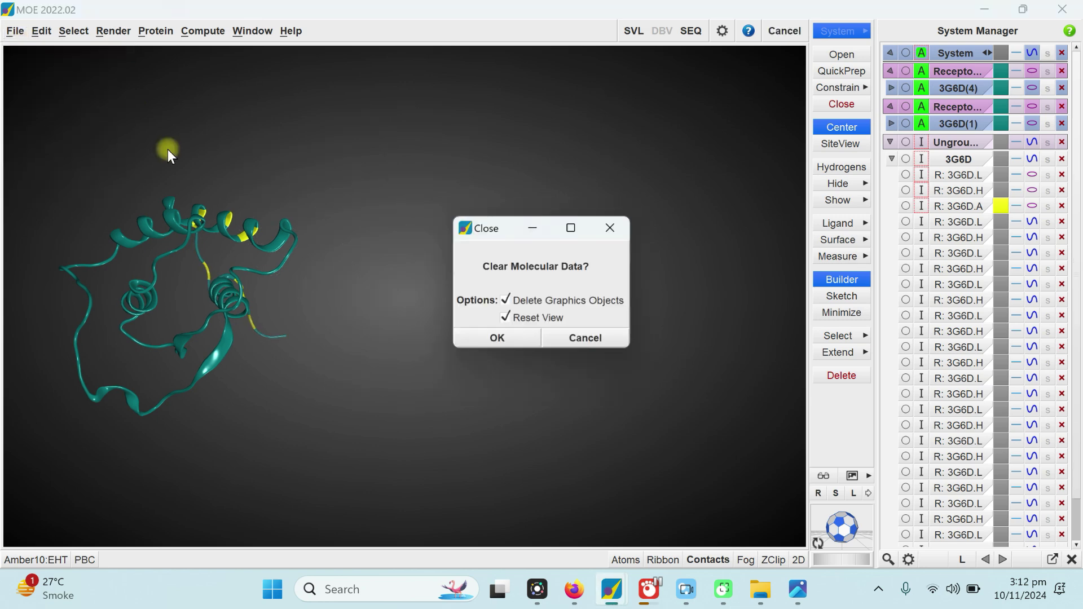
{"action": "left_click", "coordinate": [497, 337]}
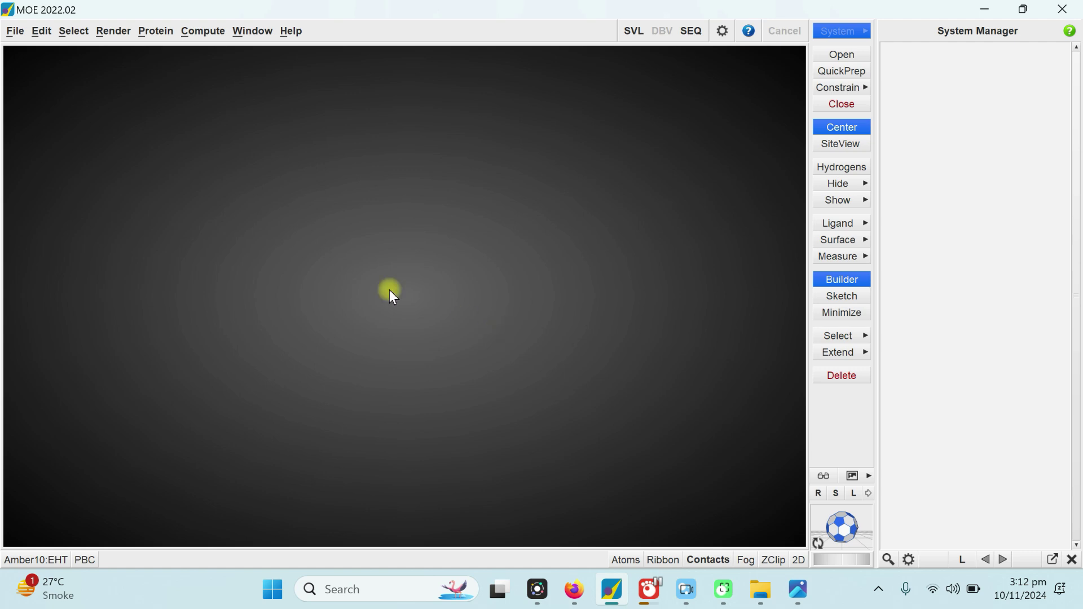
Load protein.pdb from the Desktop's Protein Docking folder into the empty system, keeping the default PDB loading options.
{"action": "left_click", "coordinate": [8, 36]}
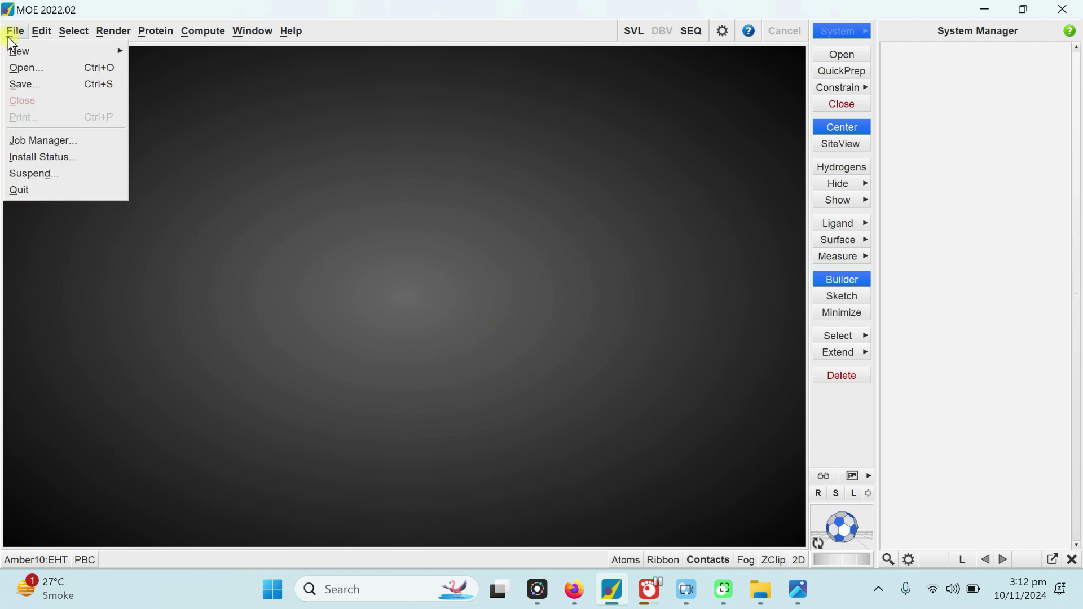
{"action": "left_click", "coordinate": [25, 68]}
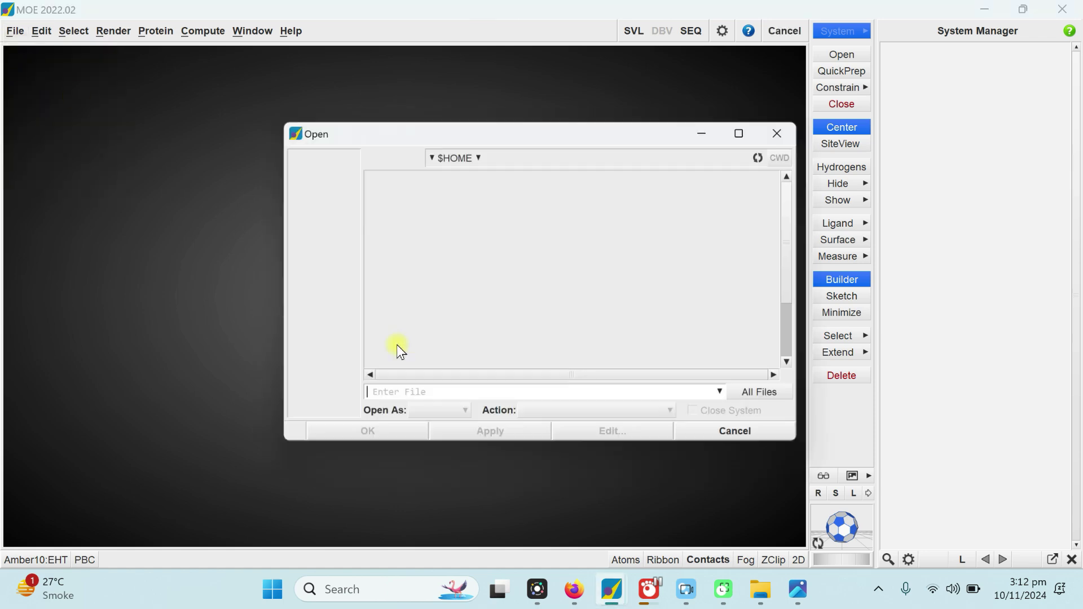
{"action": "double_click", "coordinate": [379, 201]}
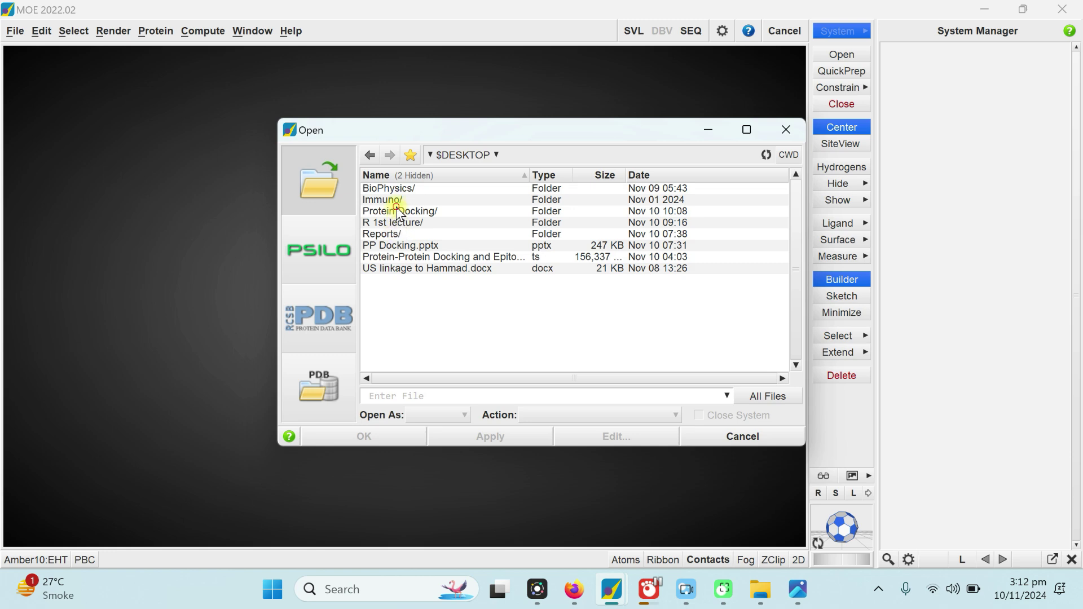
{"action": "double_click", "coordinate": [395, 210]}
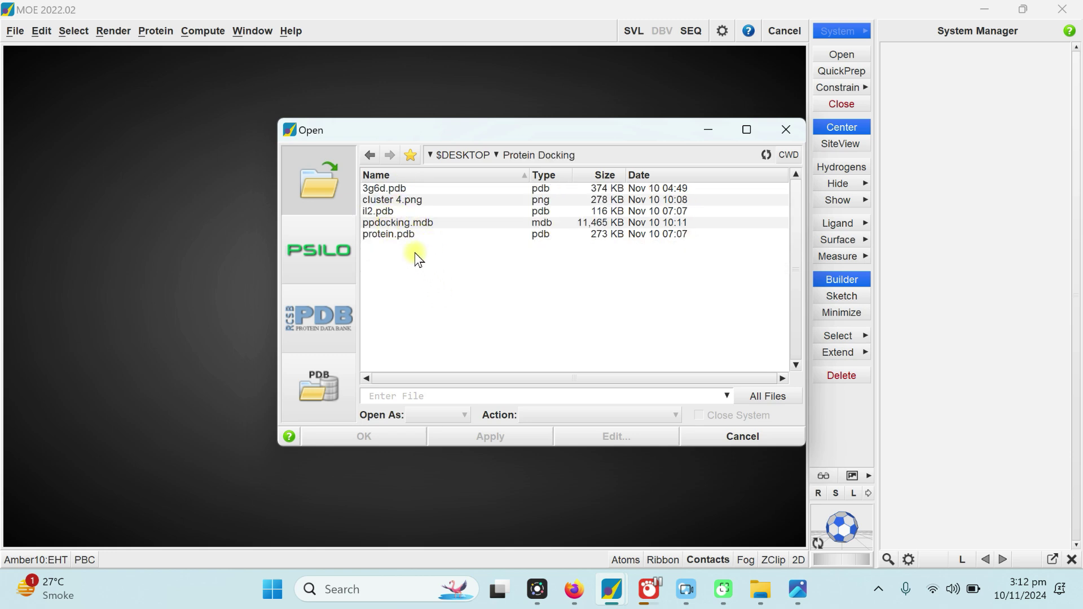
{"action": "double_click", "coordinate": [386, 234]}
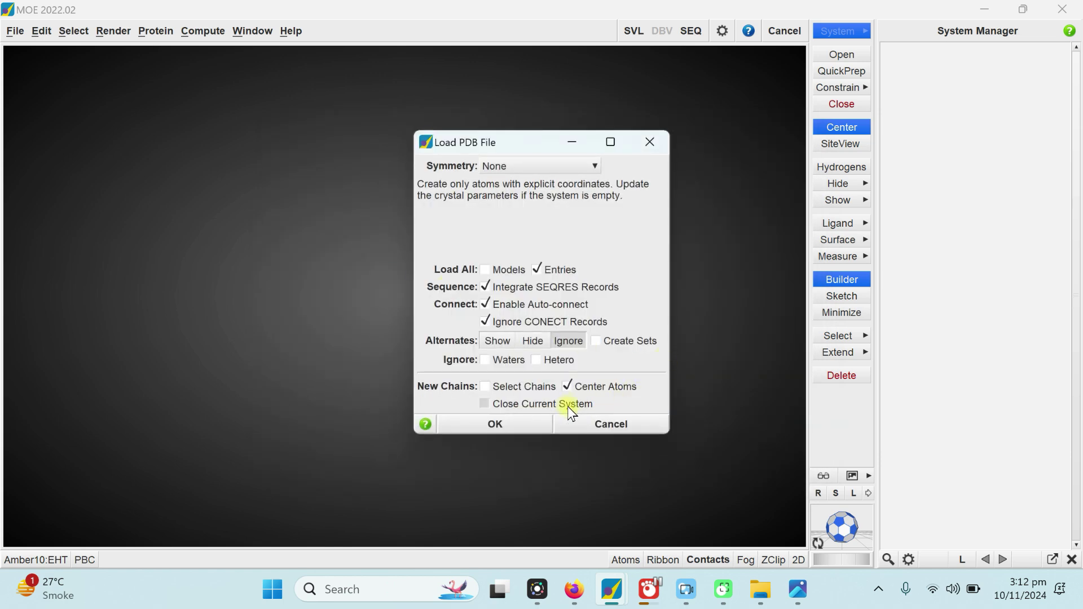
{"action": "left_click", "coordinate": [492, 429]}
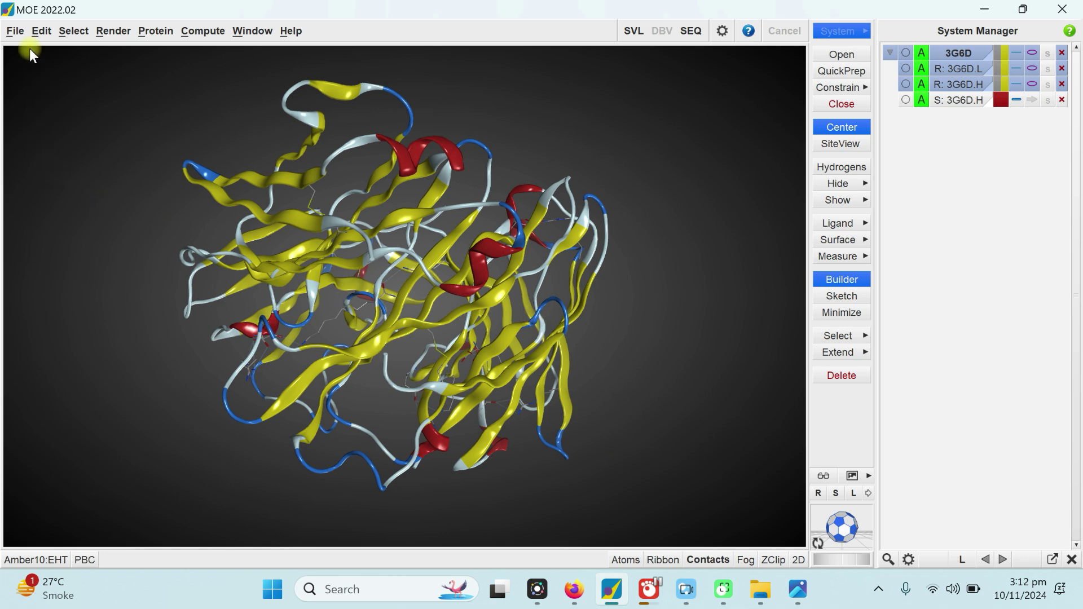
Load il2.pdb from the Desktop's Protein Docking folder alongside the antibody, without closing the current system.
{"action": "left_click", "coordinate": [14, 32]}
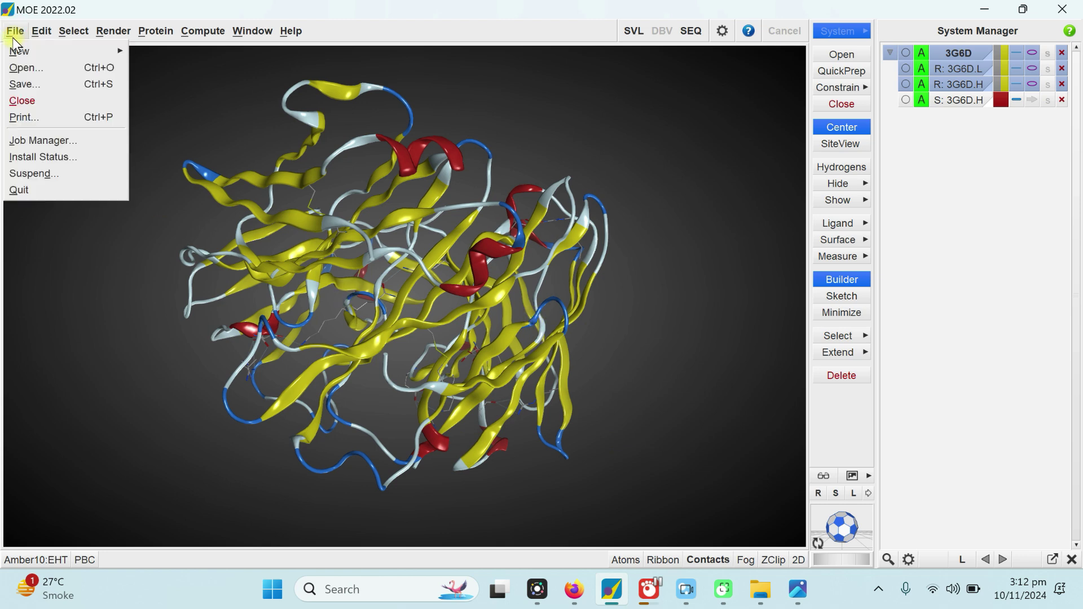
{"action": "left_click", "coordinate": [23, 68]}
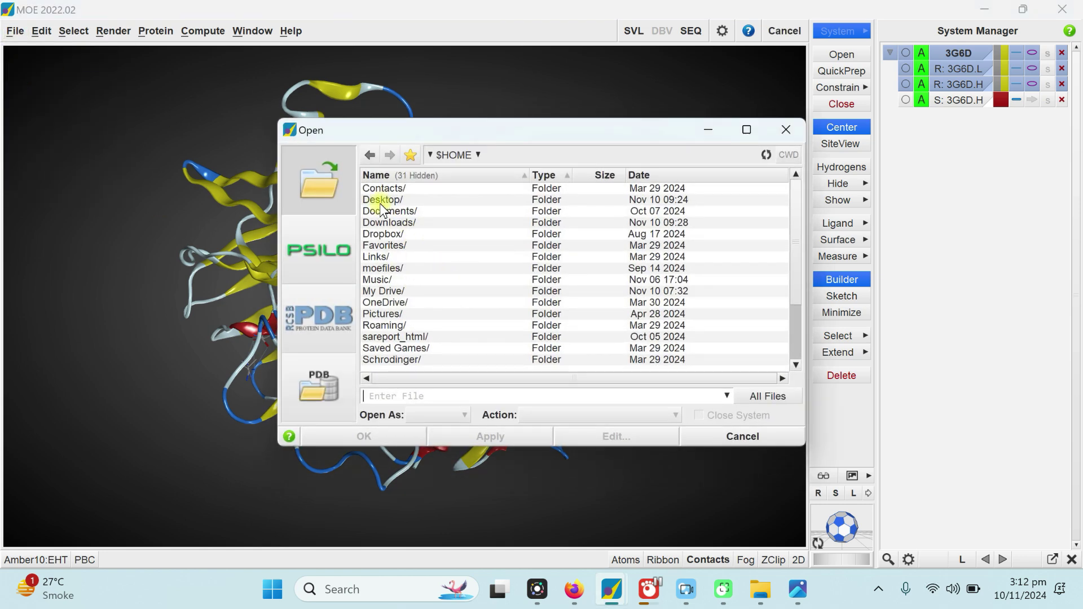
{"action": "double_click", "coordinate": [381, 201]}
{"action": "left_click", "coordinate": [401, 213]}
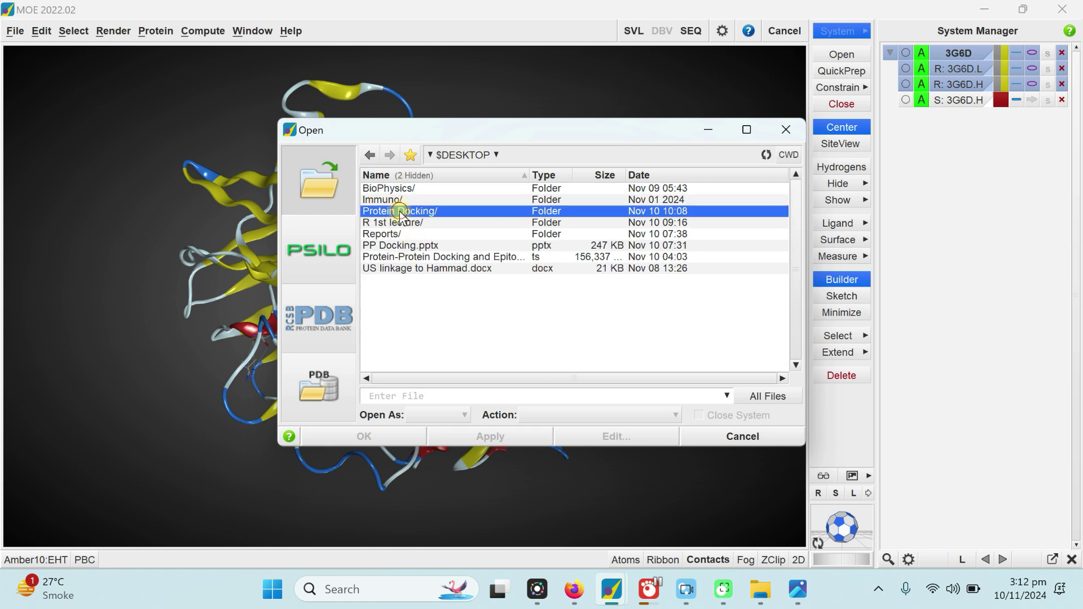
{"action": "double_click", "coordinate": [400, 213]}
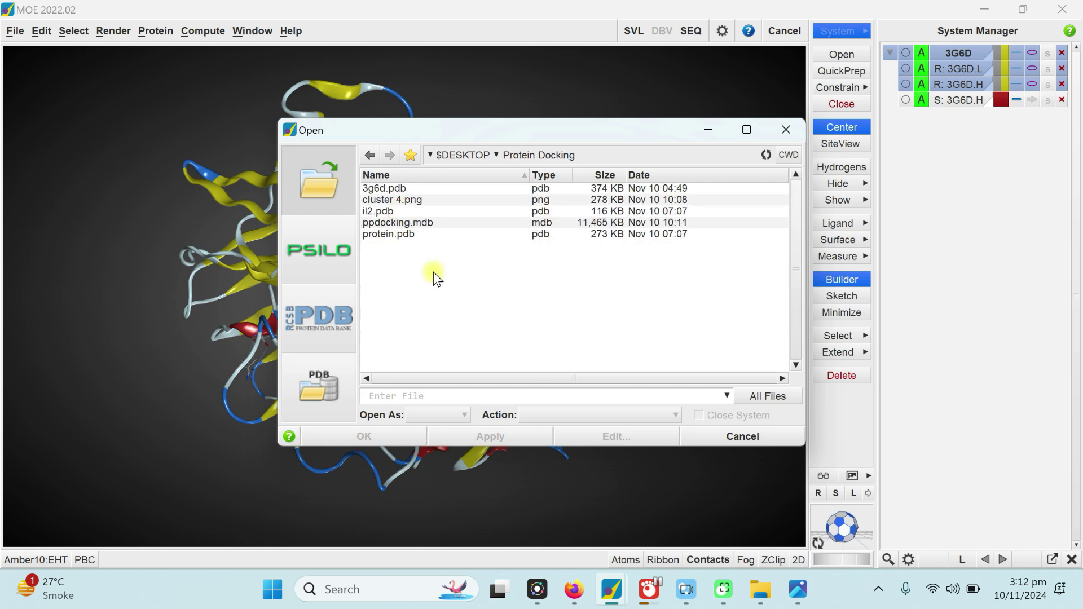
{"action": "left_click", "coordinate": [376, 212]}
{"action": "double_click", "coordinate": [377, 212]}
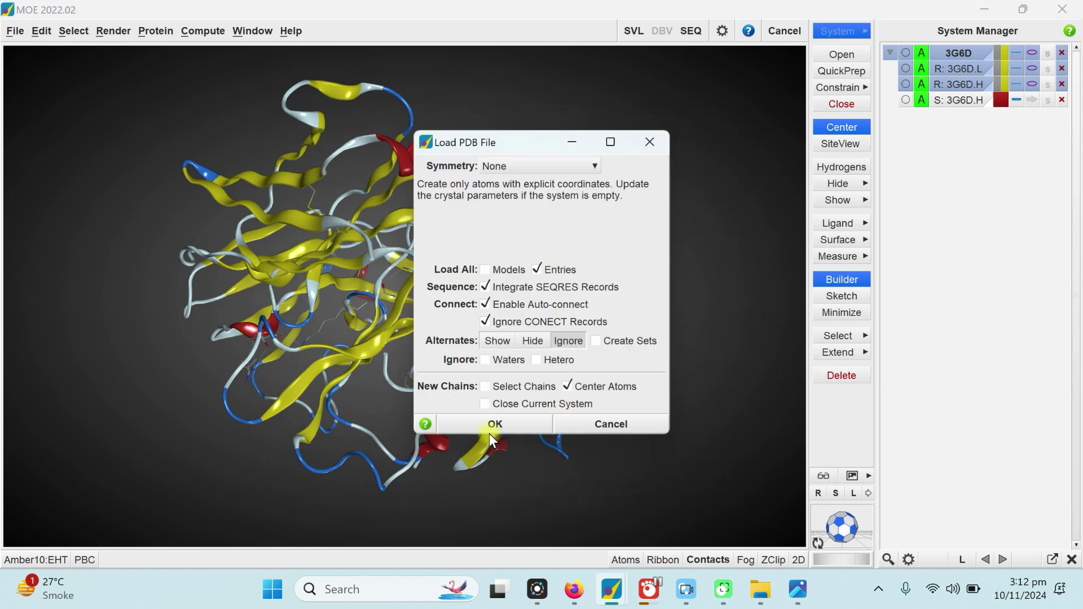
{"action": "left_click", "coordinate": [487, 423]}
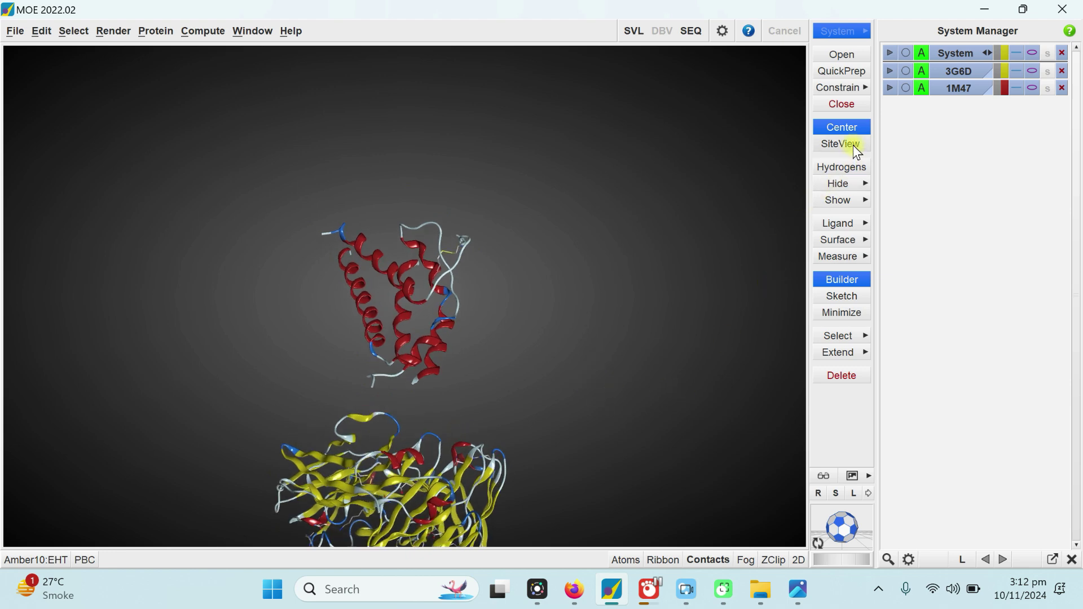
Run QuickPrep on the loaded antibody and IL-2 structures, using structure preparation, Protonate3D and refinement to an RMS gradient of 0.1 kcal/mol/A^2.
{"action": "left_click", "coordinate": [841, 127]}
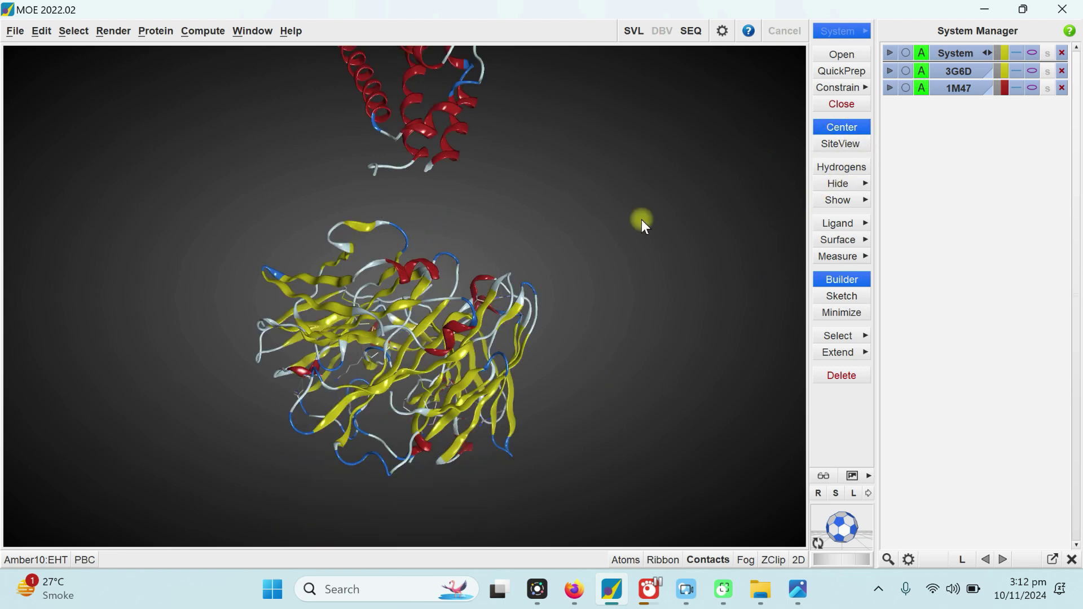
{"action": "scroll", "coordinate": [560, 310], "scroll_direction": "down", "scroll_amount": 4}
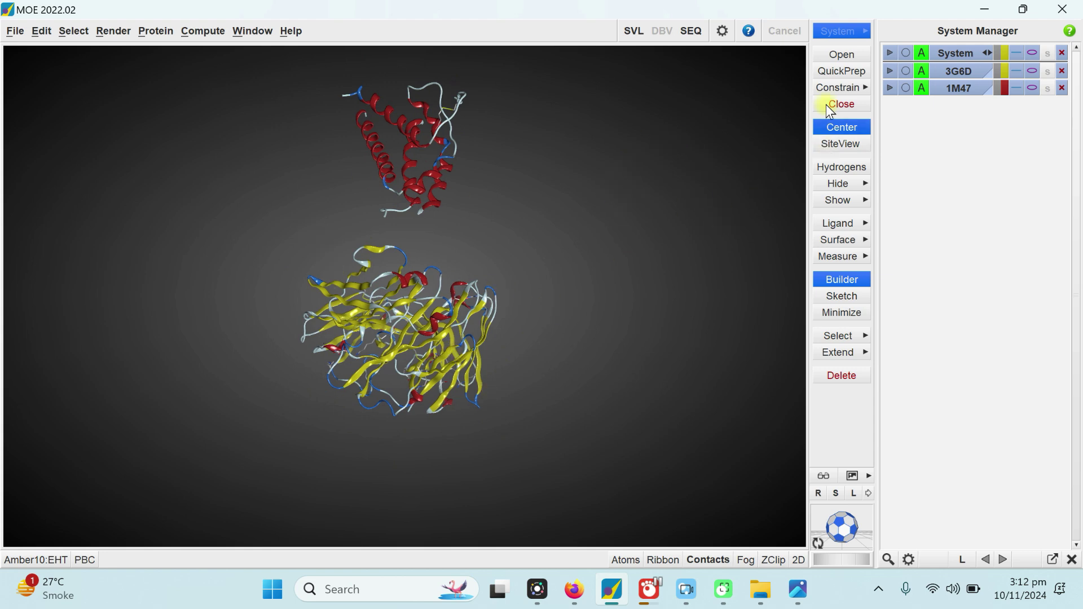
{"action": "left_click", "coordinate": [834, 73]}
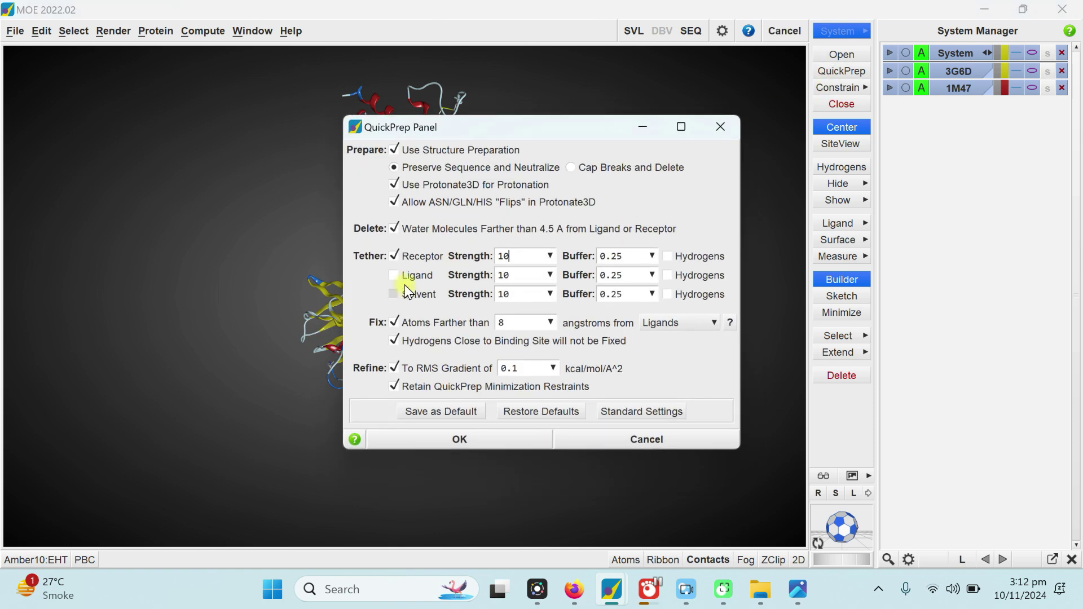
{"action": "left_click_drag", "start_coordinate": [485, 127], "coordinate": [690, 116]}
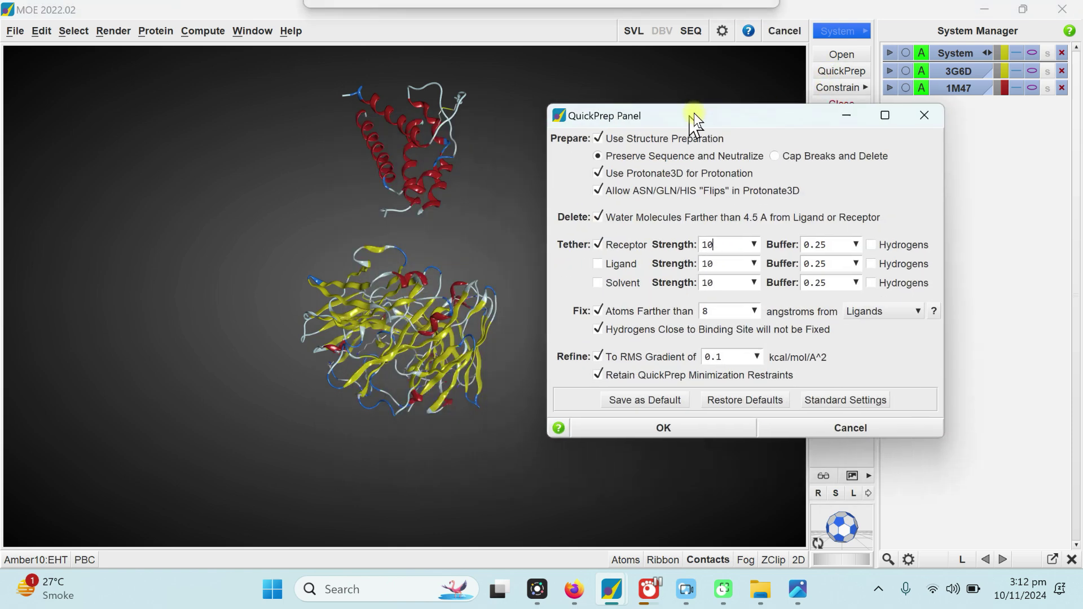
{"action": "left_click", "coordinate": [637, 307]}
{"action": "left_click", "coordinate": [681, 424]}
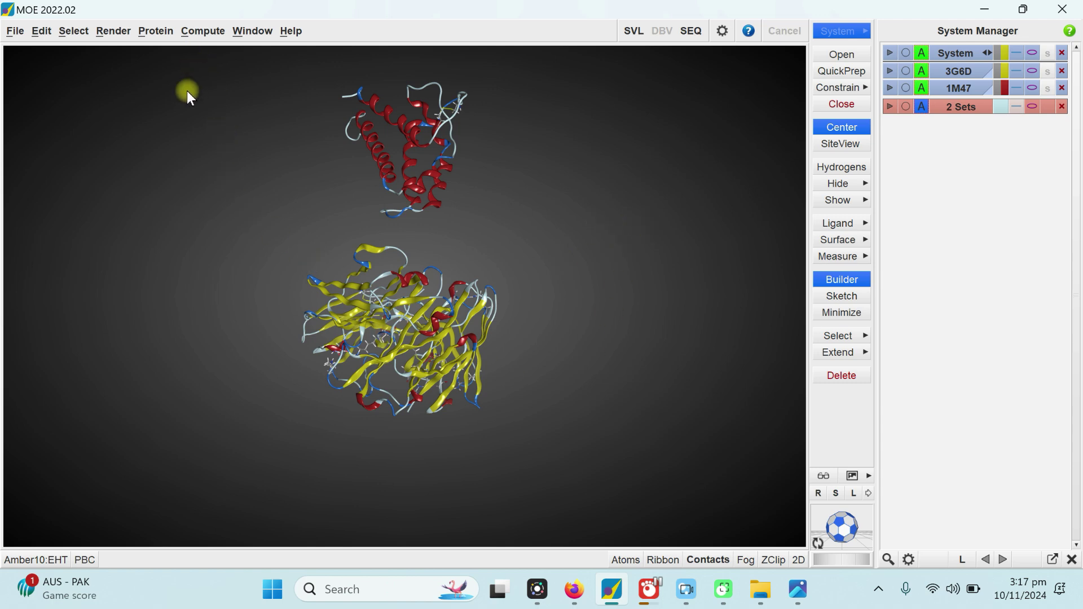
Annotate the antibody with the CCG scheme, and color the atoms and ribbons of 1M47 yellow.
{"action": "left_click", "coordinate": [158, 31]}
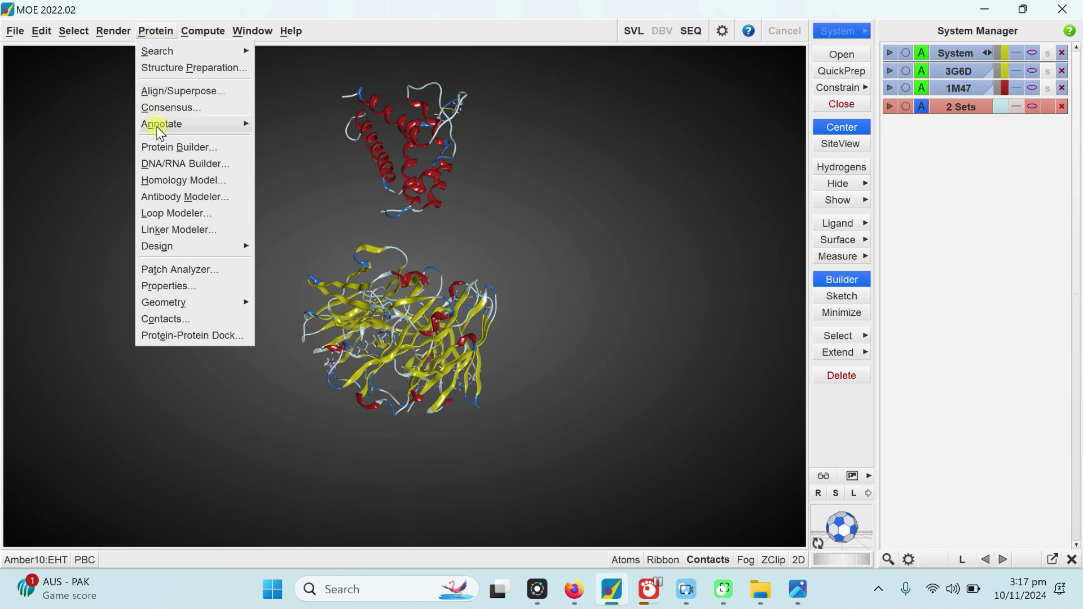
{"action": "mouse_move", "coordinate": [156, 126]}
{"action": "mouse_move", "coordinate": [282, 128]}
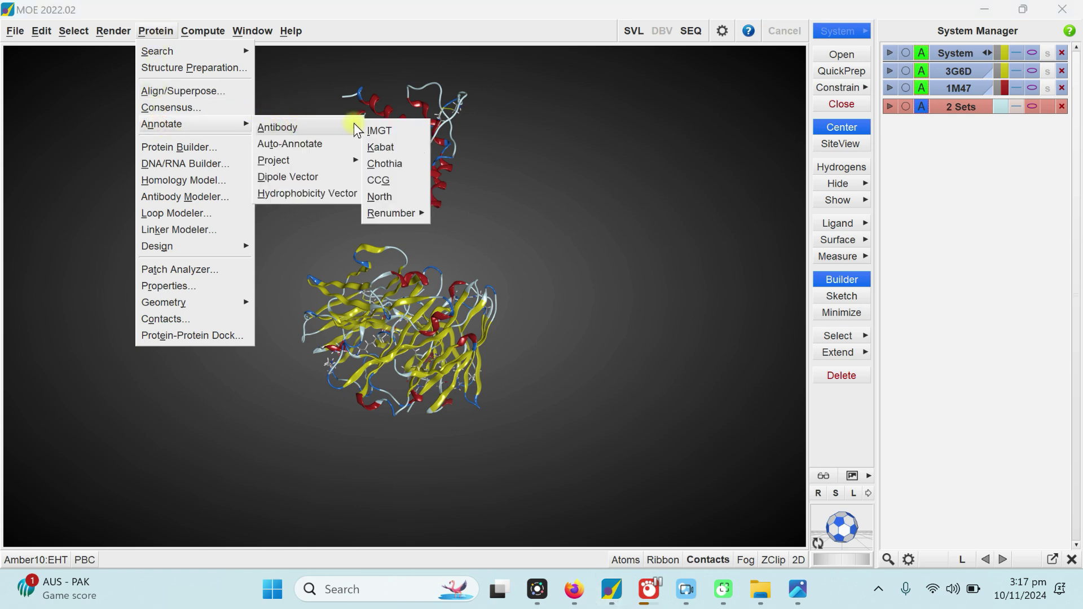
{"action": "left_click", "coordinate": [398, 184]}
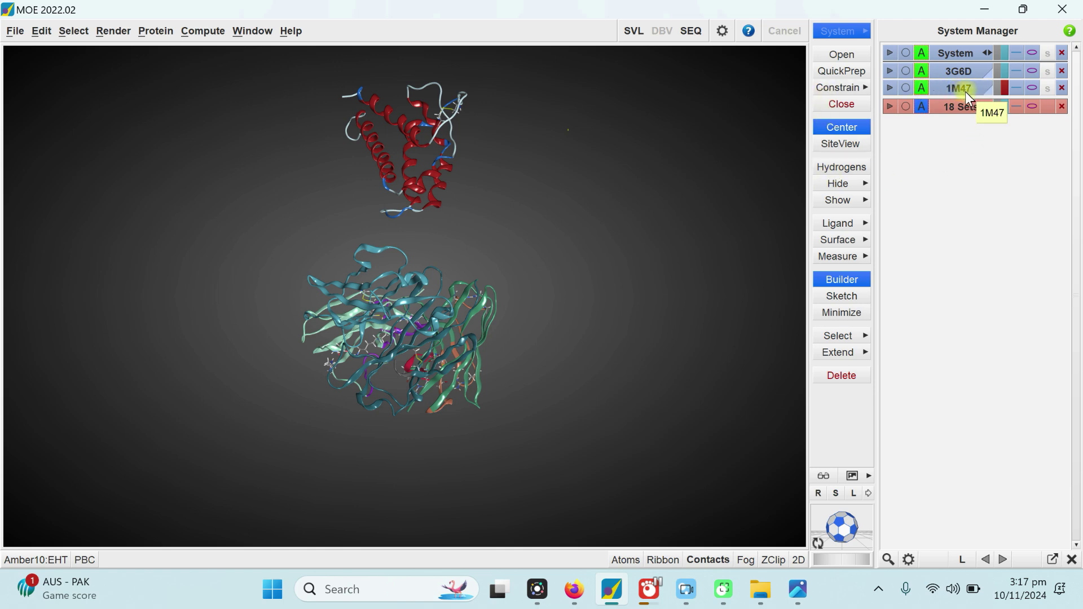
{"action": "left_click", "coordinate": [1003, 90]}
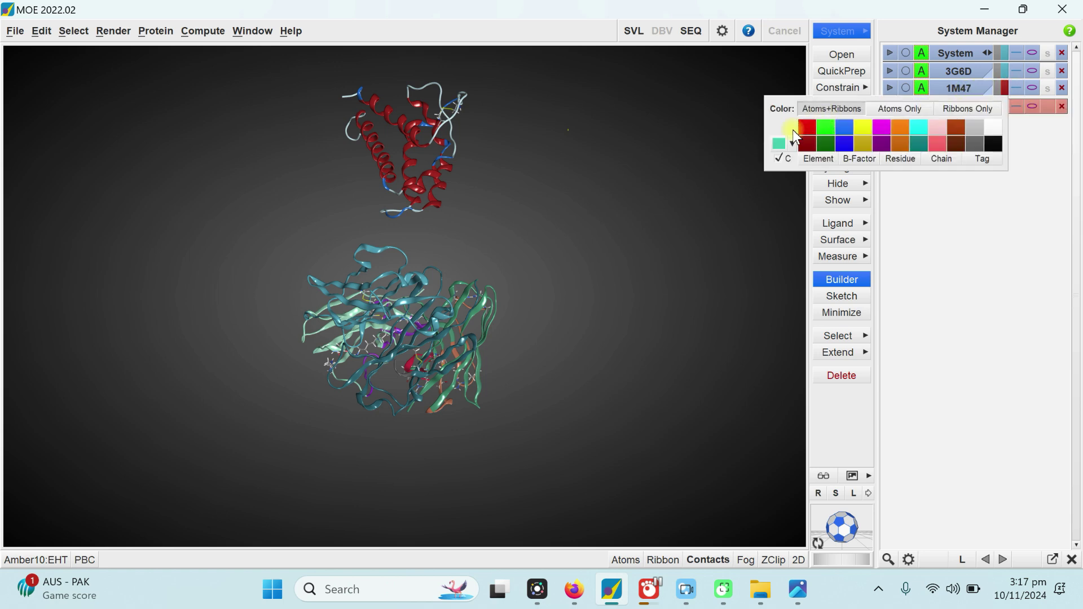
{"action": "left_click", "coordinate": [867, 130]}
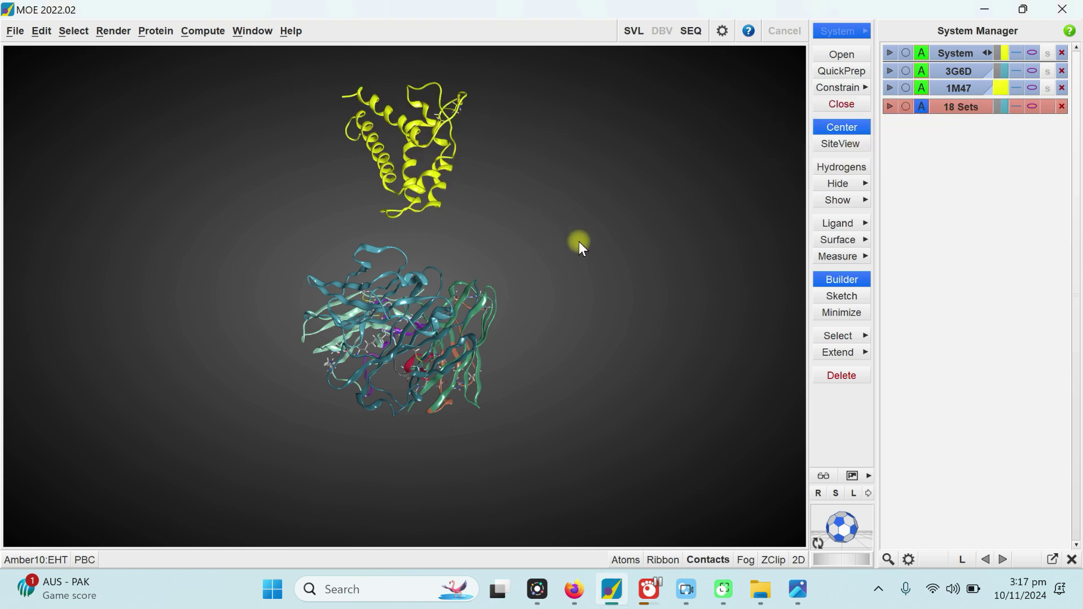
Start a Protein-Protein Dock setup with 1M47 as the receptor and the Antibody set as the ligand.
{"action": "left_click", "coordinate": [151, 30]}
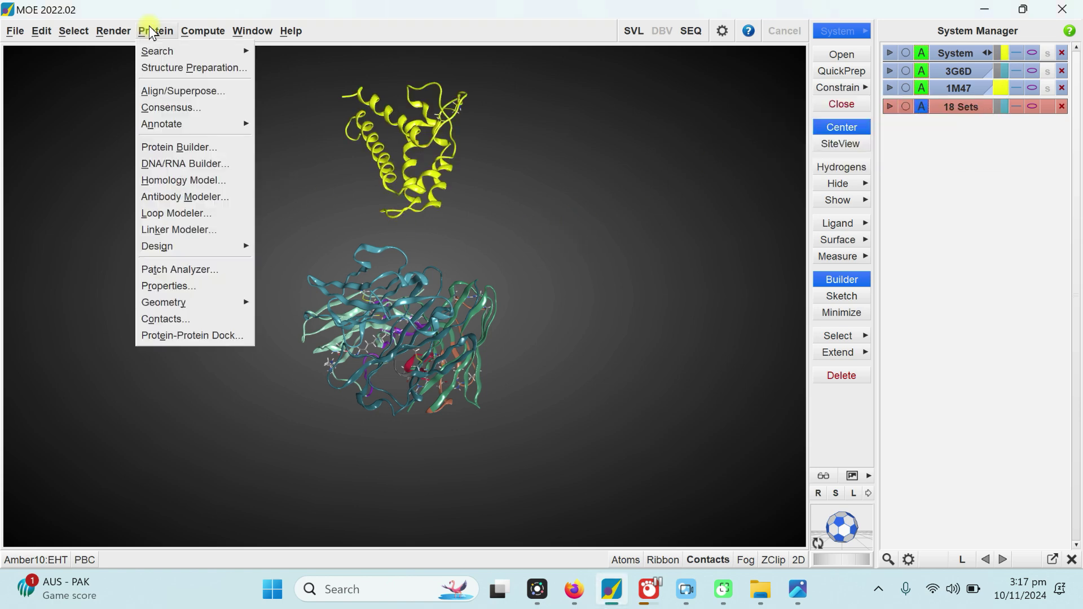
{"action": "left_click", "coordinate": [203, 339]}
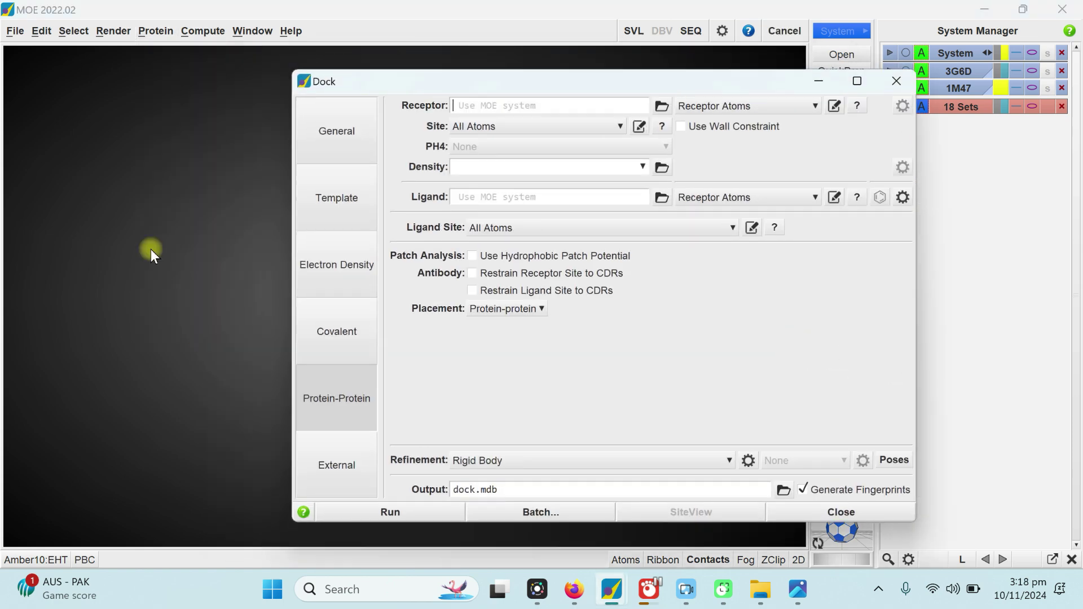
{"action": "left_click", "coordinate": [715, 104]}
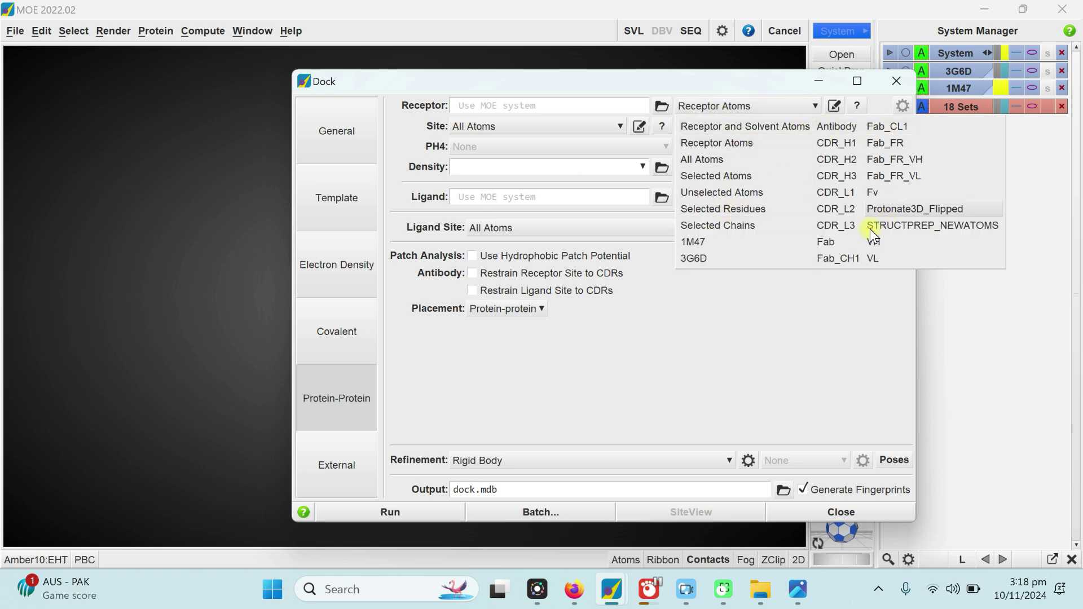
{"action": "left_click", "coordinate": [696, 240]}
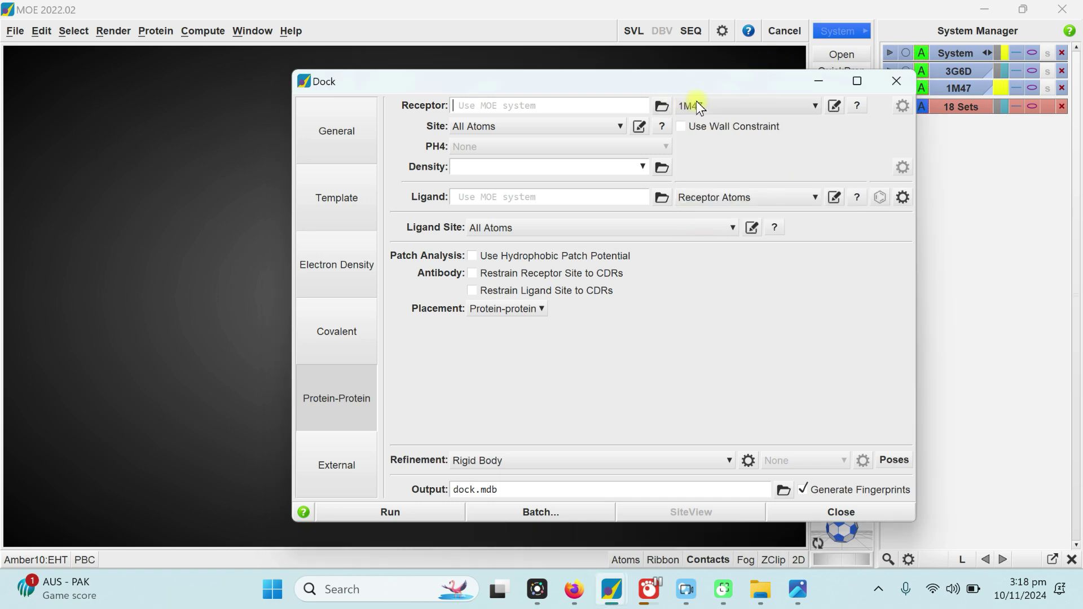
{"action": "left_click", "coordinate": [726, 197]}
{"action": "left_click", "coordinate": [829, 217]}
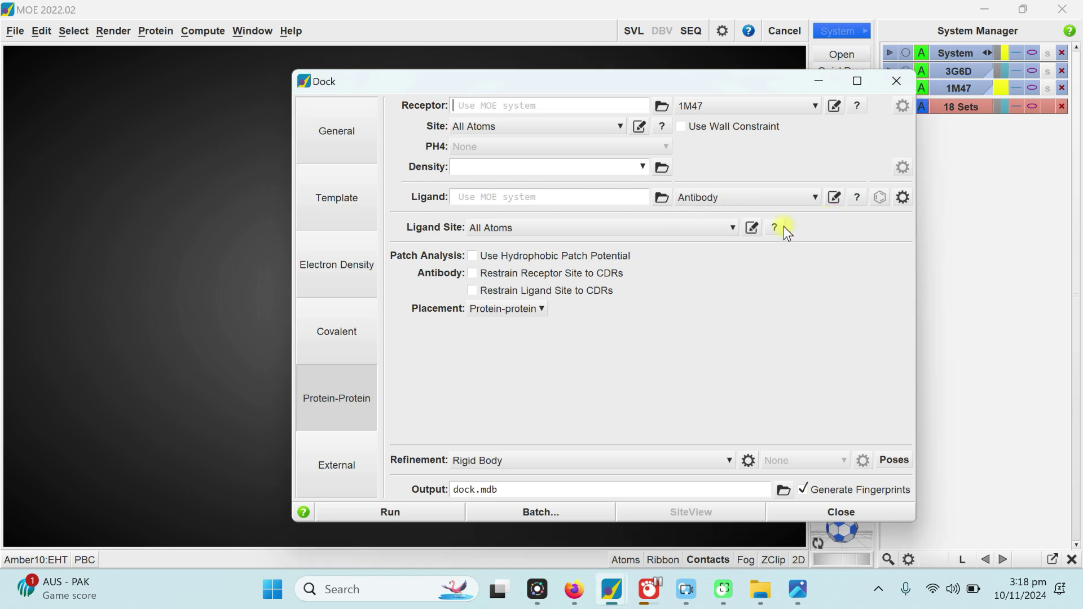
Set the ligand site to Fv, enable the hydrophobic patch potential, and restrain the ligand site to the CDRs.
{"action": "left_click", "coordinate": [522, 229]}
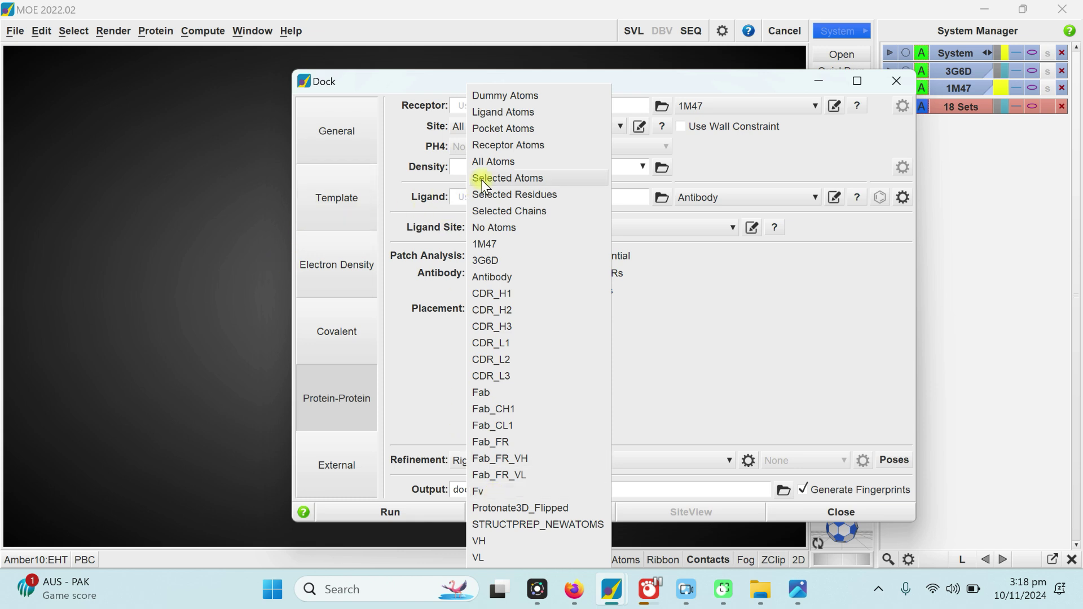
{"action": "left_click", "coordinate": [498, 489]}
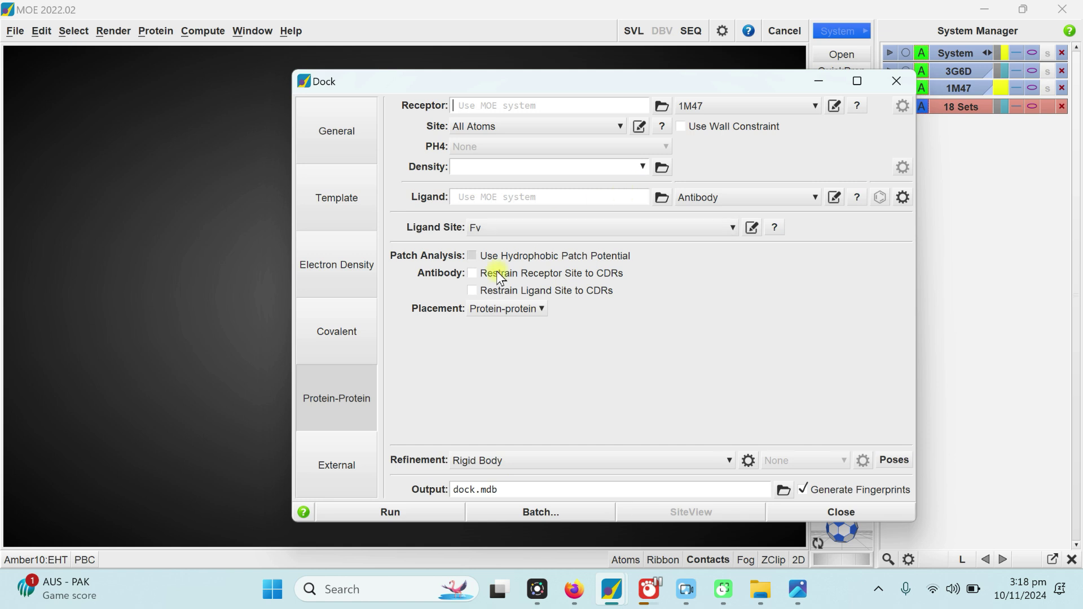
{"action": "left_click", "coordinate": [473, 256]}
{"action": "left_click", "coordinate": [472, 290]}
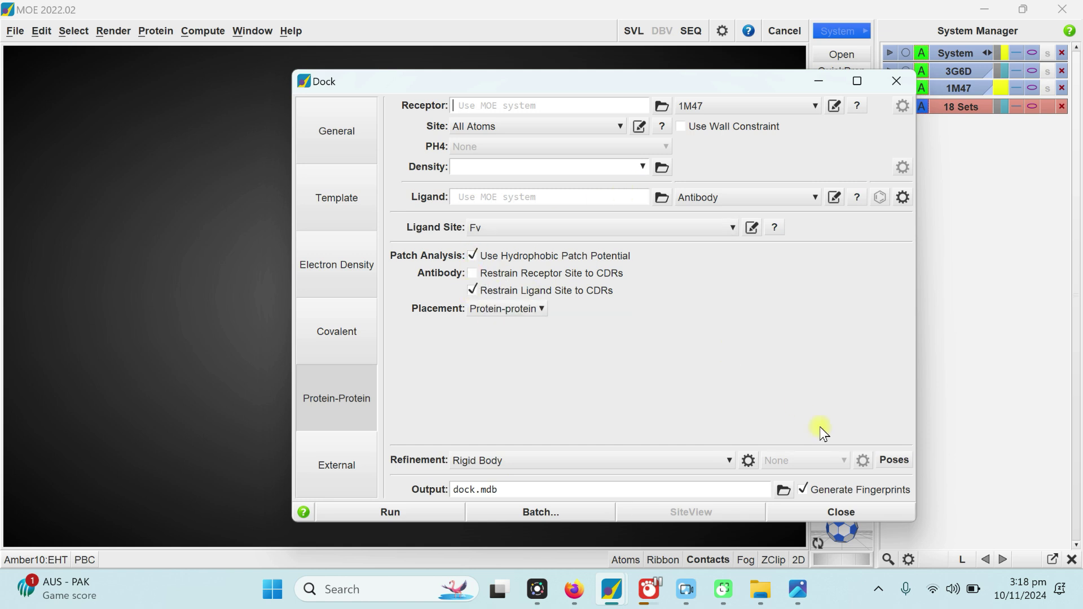
Run the docking with output overwriting dock.mdb, and minimize the dock and database viewer windows to uncover the progress display.
{"action": "left_click", "coordinate": [892, 456]}
{"action": "left_click", "coordinate": [423, 516]}
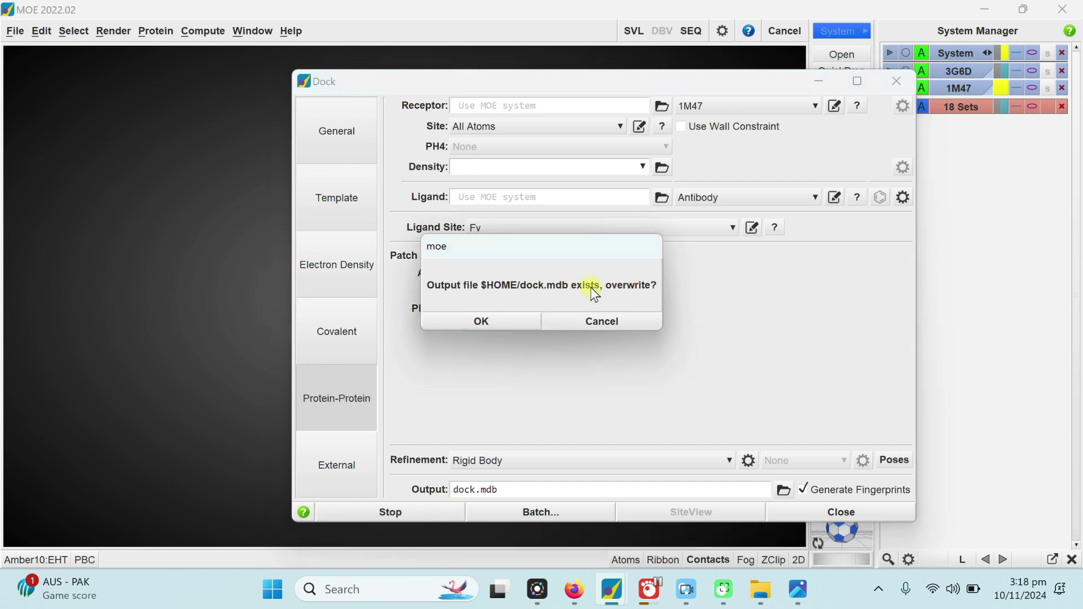
{"action": "left_click", "coordinate": [481, 322]}
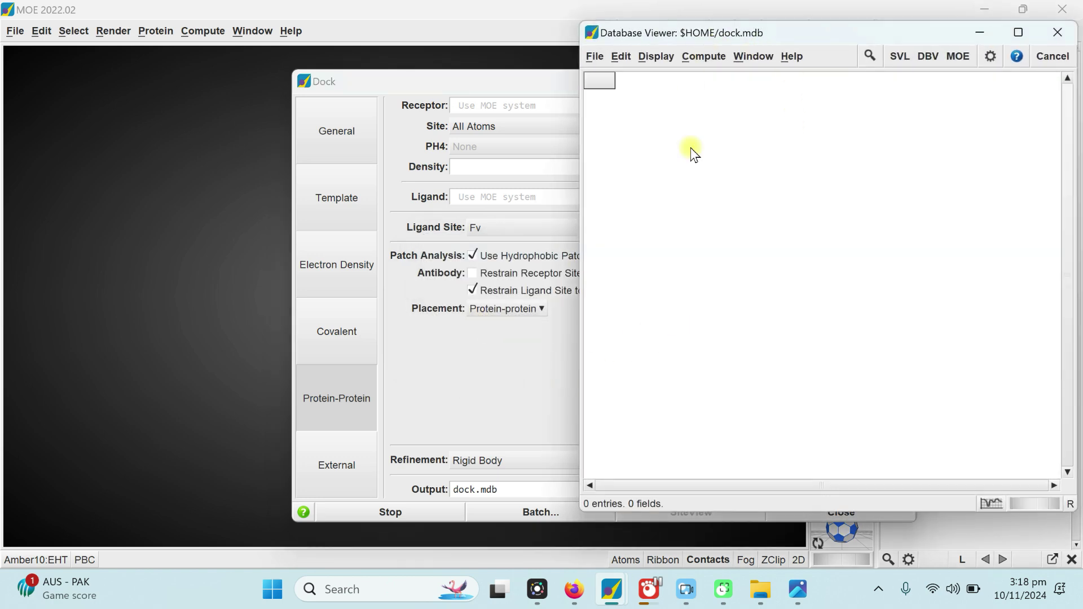
{"action": "left_click_drag", "start_coordinate": [452, 83], "coordinate": [694, 83]}
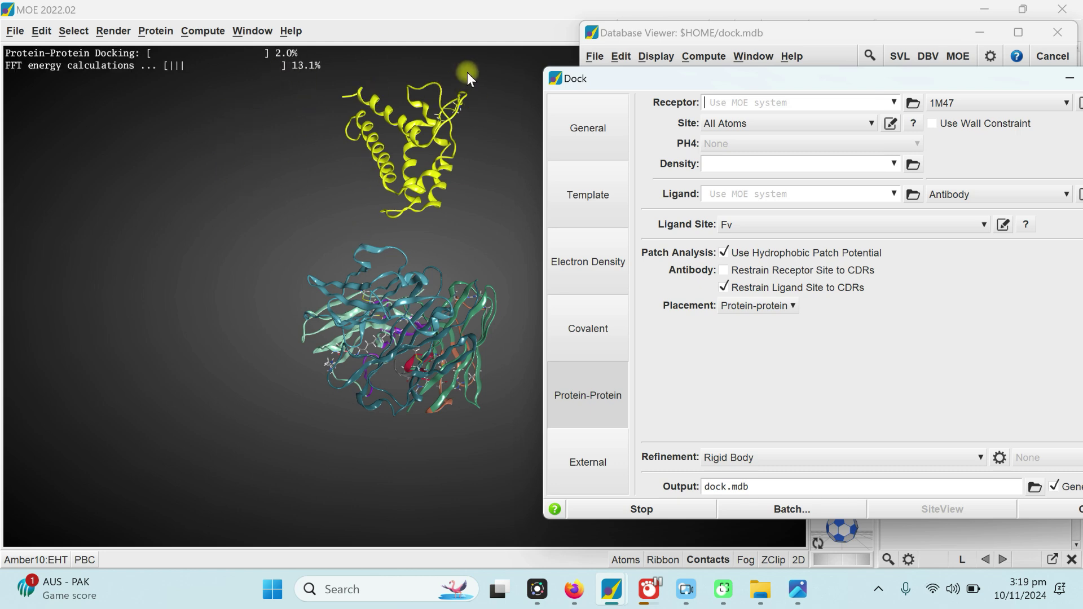
{"action": "left_click_drag", "start_coordinate": [583, 86], "coordinate": [459, 101]}
{"action": "left_click", "coordinate": [938, 101]}
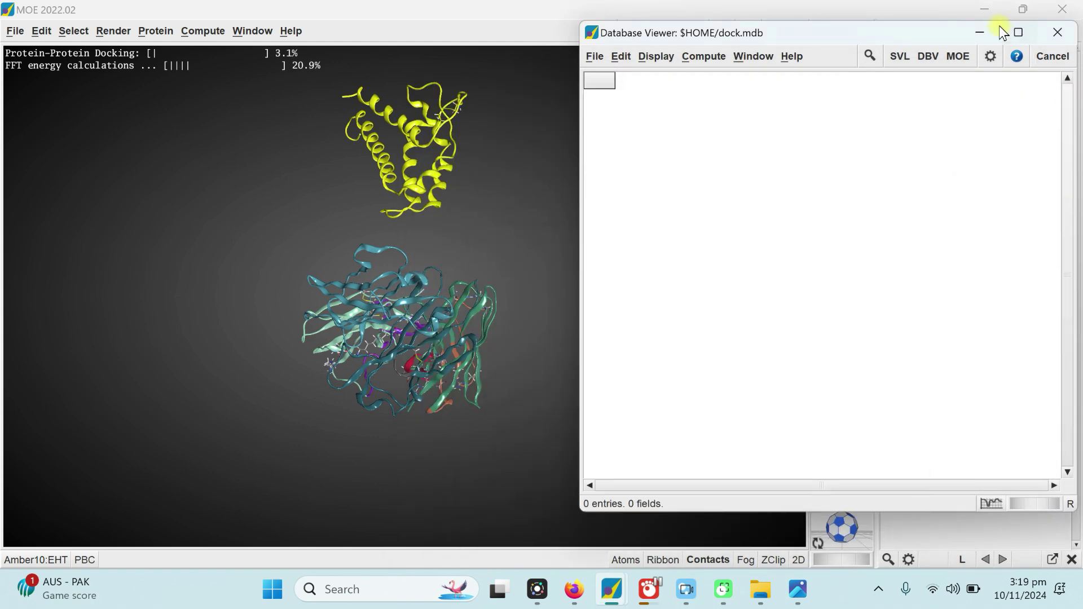
{"action": "left_click", "coordinate": [970, 31]}
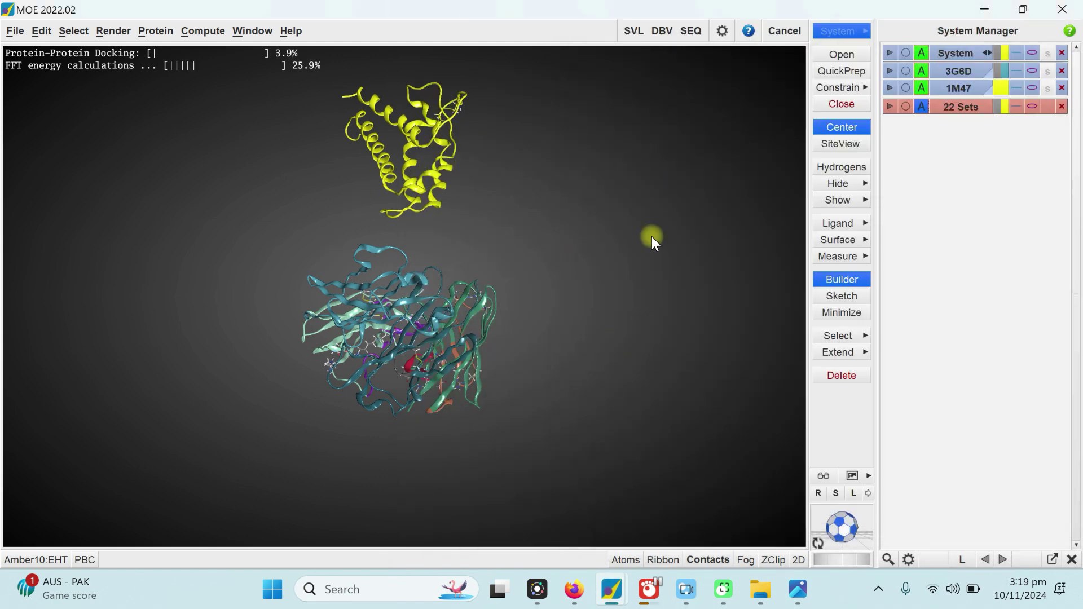